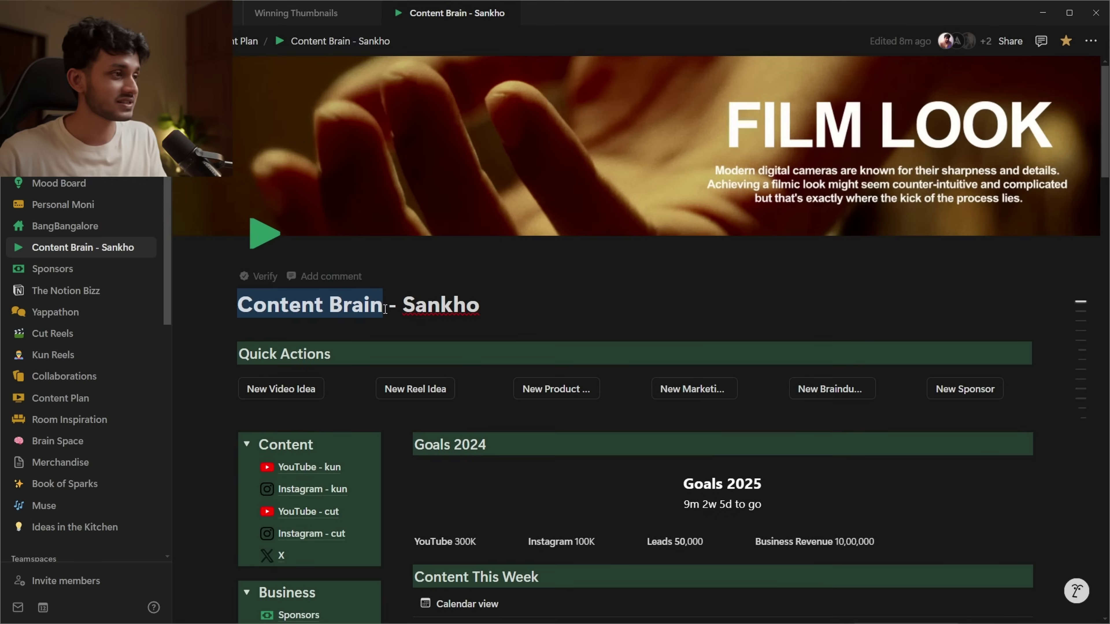
{"action": "left_click", "coordinate": [375, 308]}
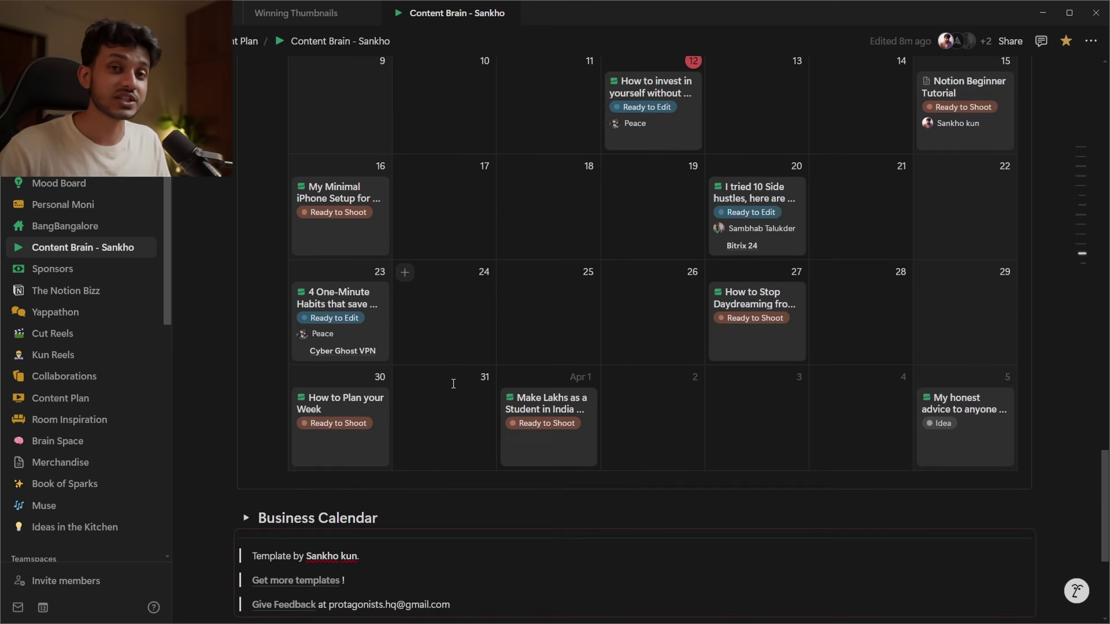
{"action": "scroll", "coordinate": [452, 402], "scroll_direction": "up", "scroll_amount": 10}
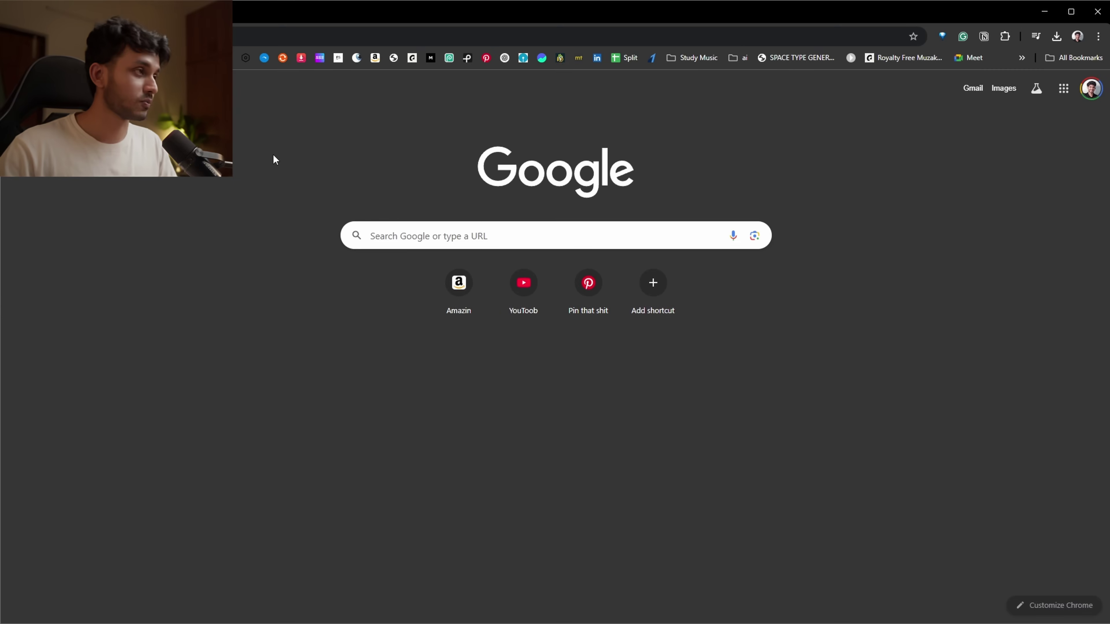
- Search Google for "notion download" and open the Notion Desktop App for Mac & Windows result
{"action": "left_click", "coordinate": [392, 235]}
{"action": "type", "text": "notion dow"}
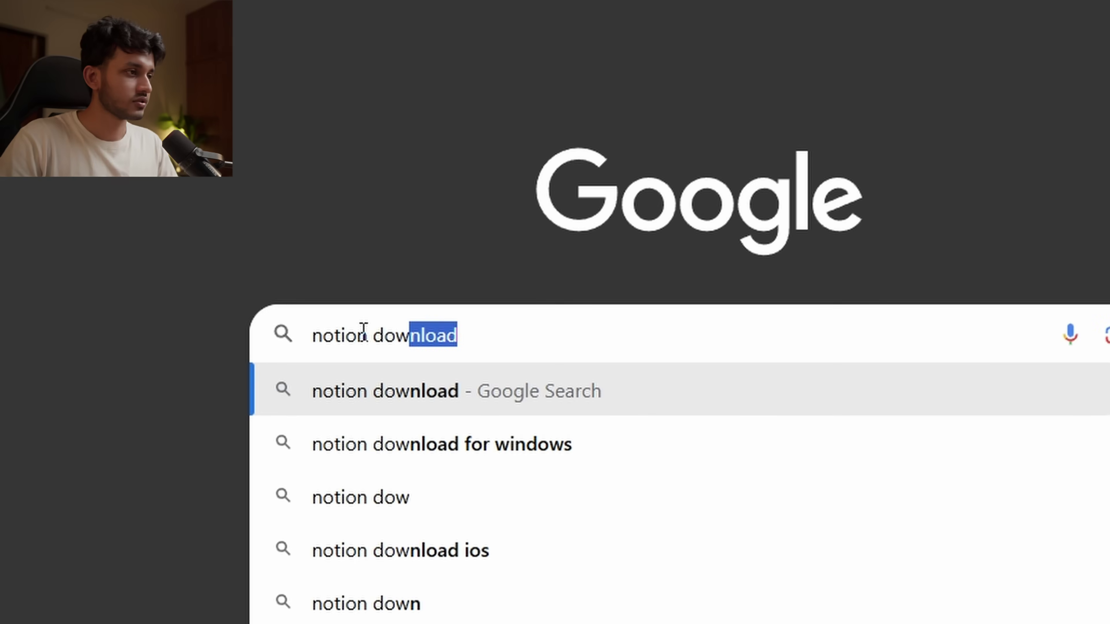
{"action": "key", "text": "Return"}
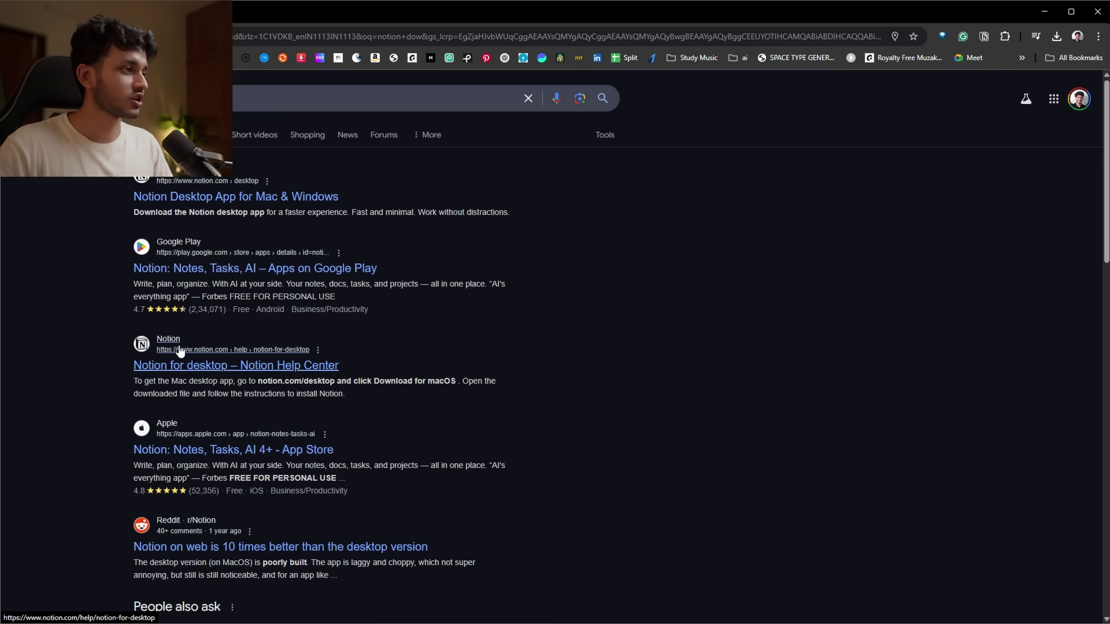
{"action": "left_click", "coordinate": [205, 197]}
{"action": "scroll", "coordinate": [391, 267], "scroll_direction": "down", "scroll_amount": 1}
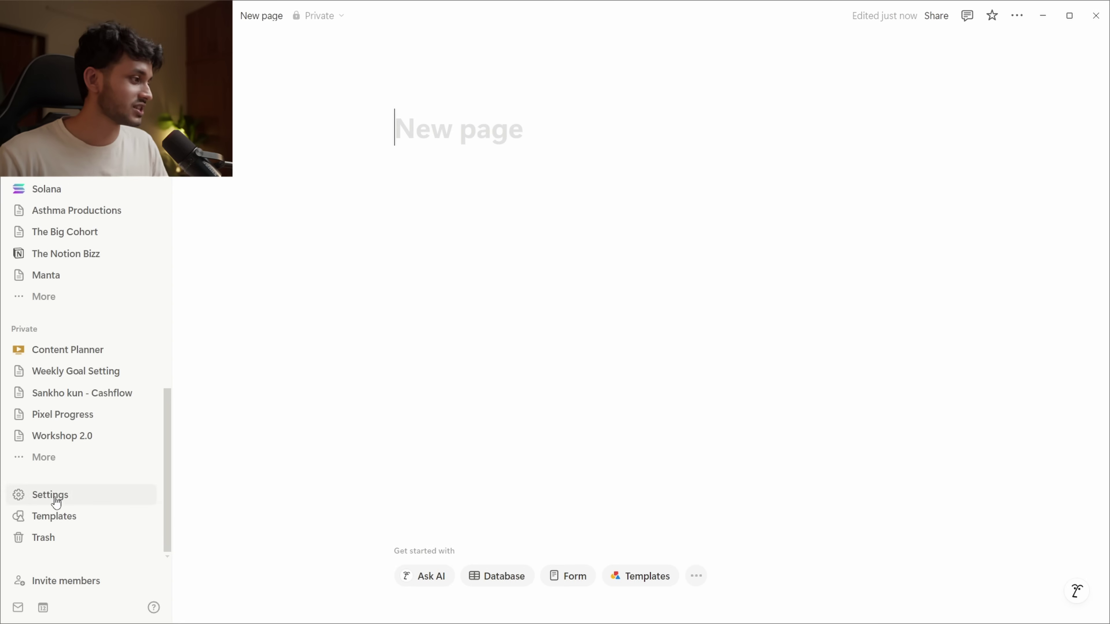
- Look through the sidebar's favorite pages, teamspaces, shared pages and private pages
{"action": "scroll", "coordinate": [82, 367], "scroll_direction": "up", "scroll_amount": 10}
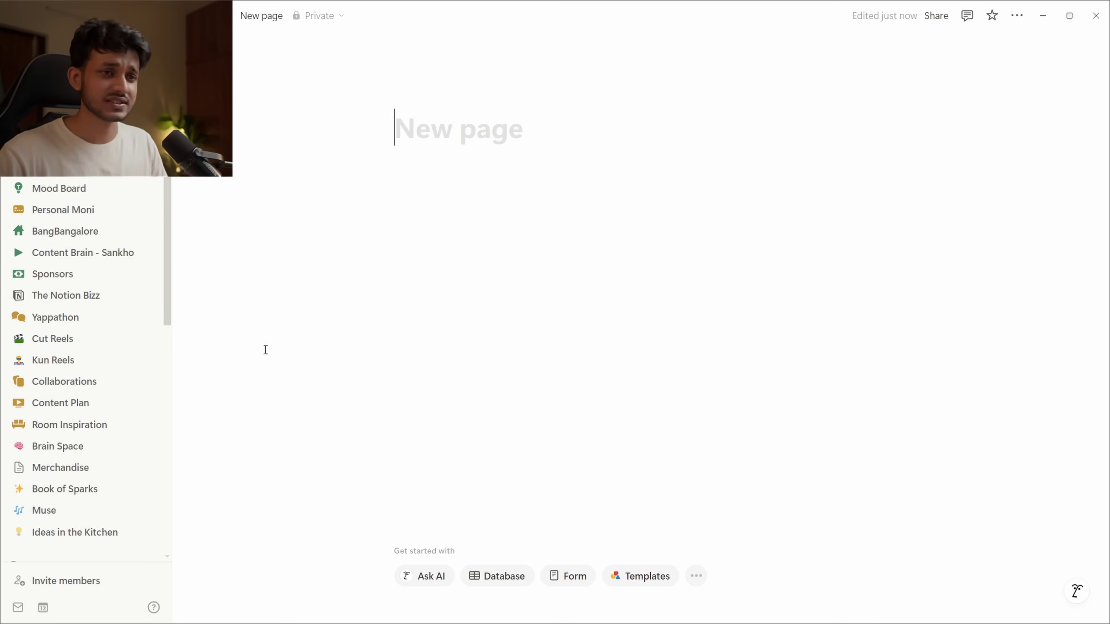
{"action": "scroll", "coordinate": [20, 261], "scroll_direction": "down", "scroll_amount": 10}
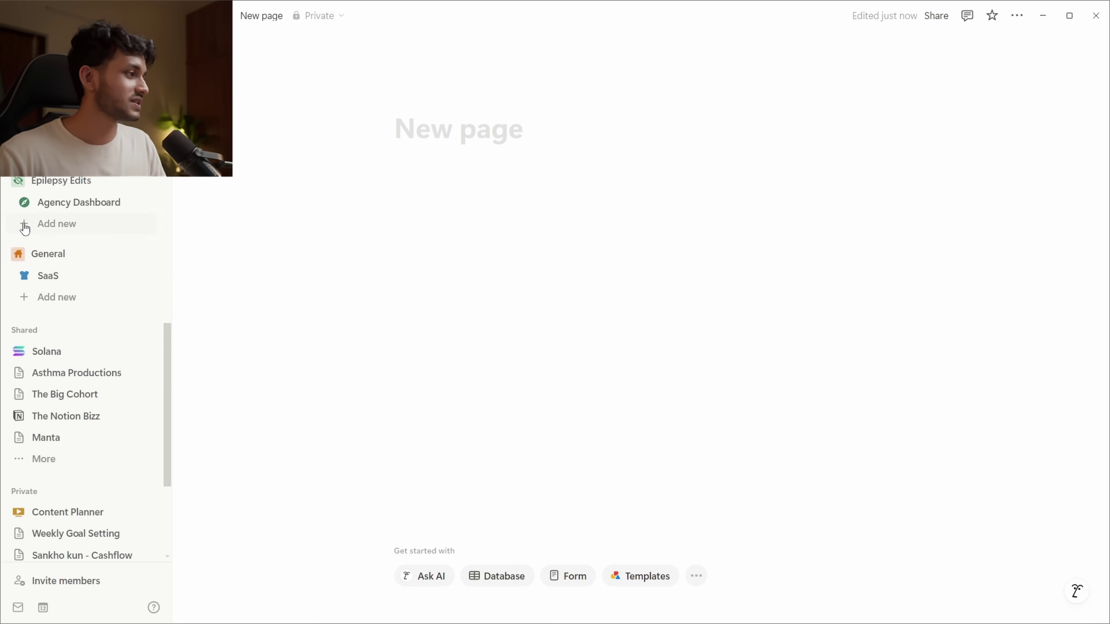
{"action": "scroll", "coordinate": [60, 342], "scroll_direction": "down", "scroll_amount": 3}
{"action": "scroll", "coordinate": [76, 410], "scroll_direction": "down", "scroll_amount": 2}
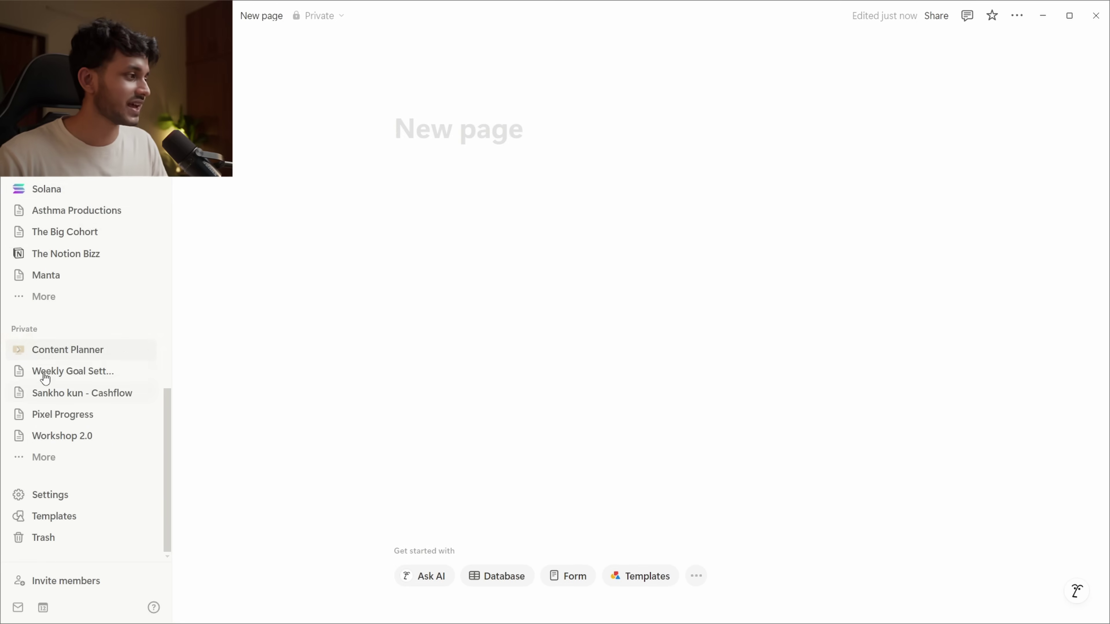
{"action": "scroll", "coordinate": [74, 422], "scroll_direction": "up", "scroll_amount": 10}
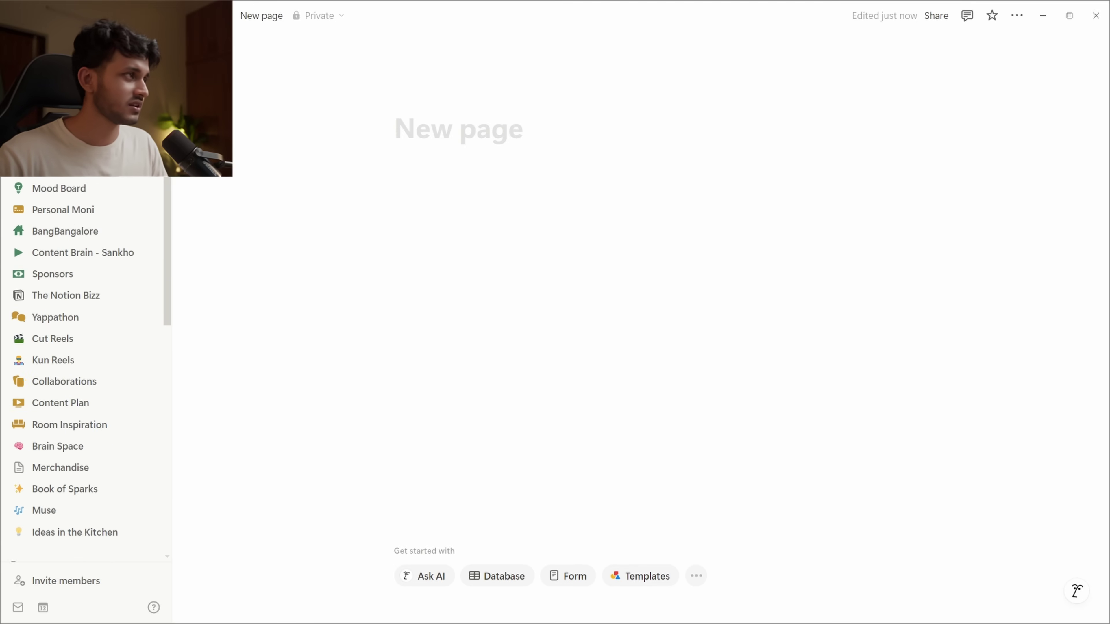
{"action": "key", "text": "ctrl+backslash"}
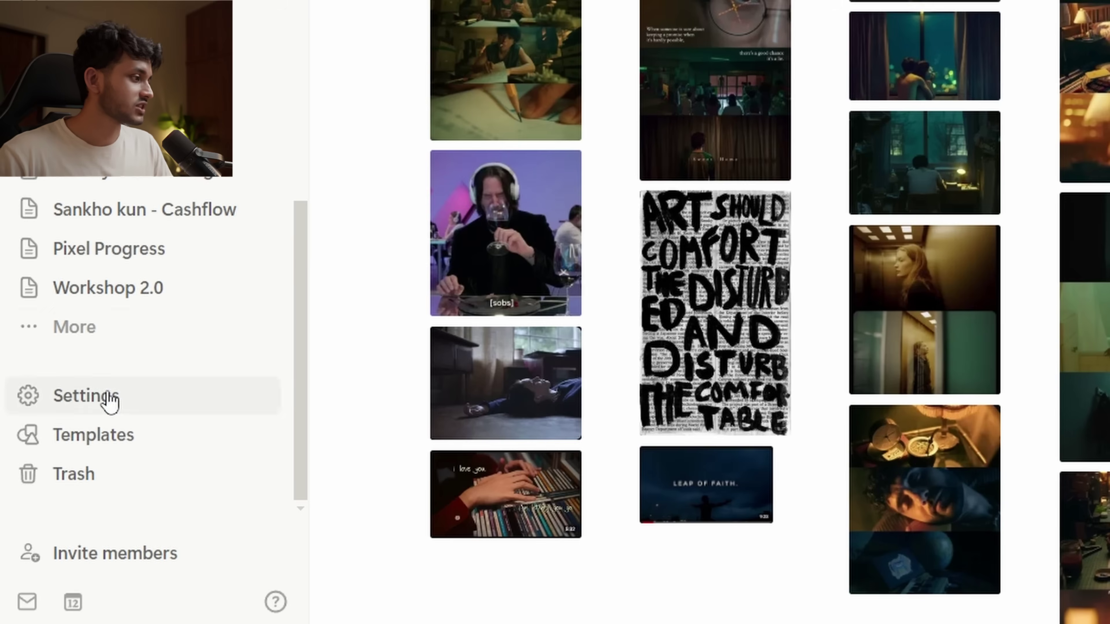
- Set the Appearance preference to Dark in the settings and close them
{"action": "left_click", "coordinate": [74, 397]}
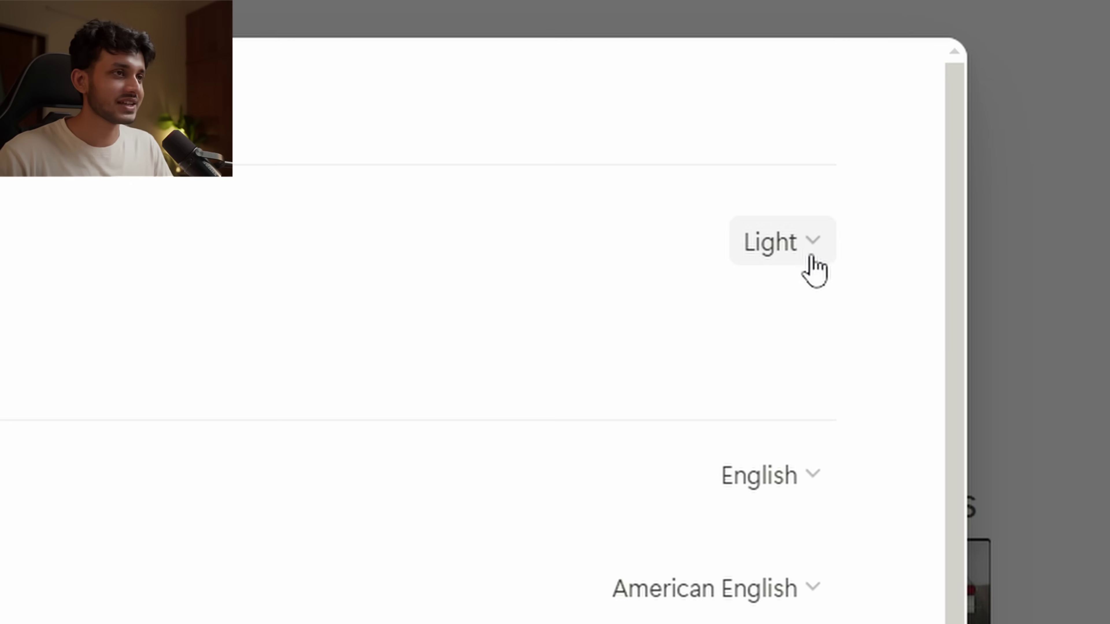
{"action": "left_click", "coordinate": [805, 254]}
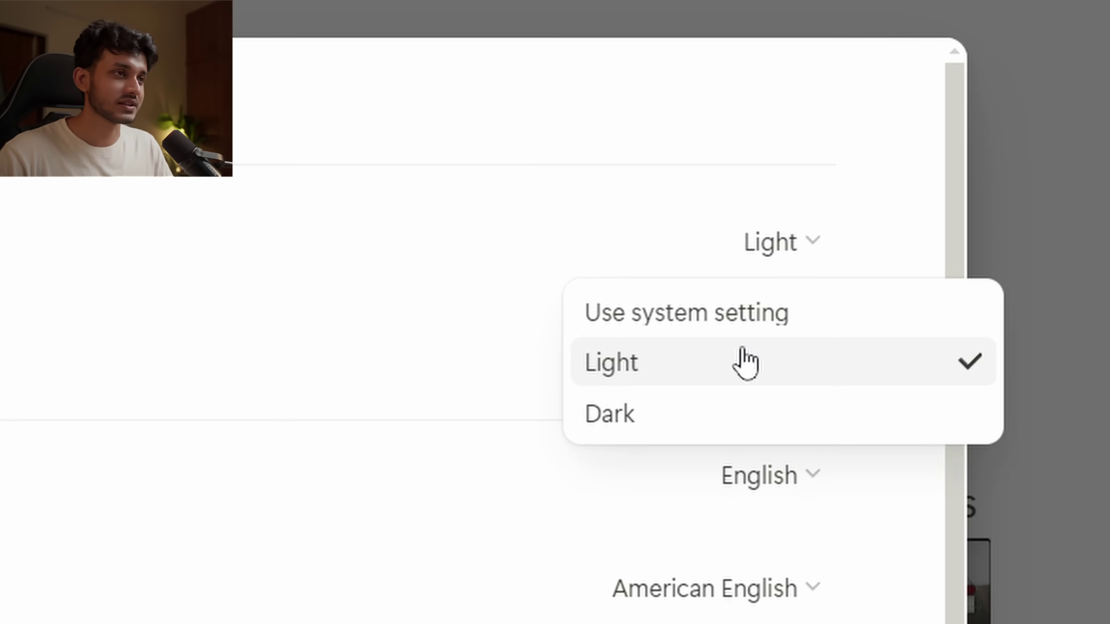
{"action": "left_click", "coordinate": [678, 423]}
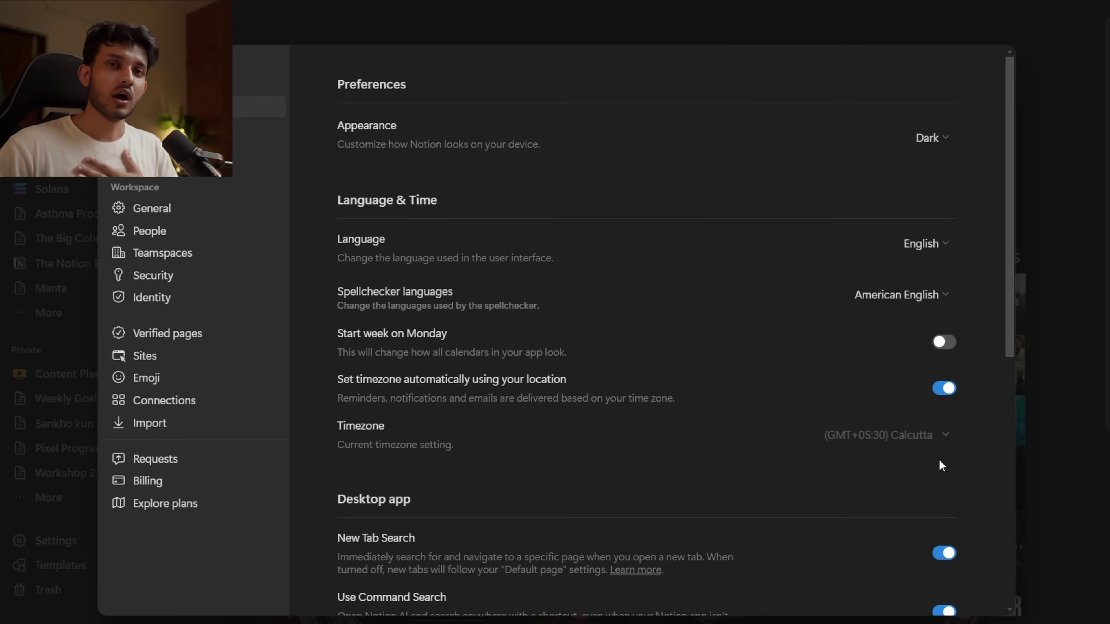
{"action": "left_click", "coordinate": [1079, 319]}
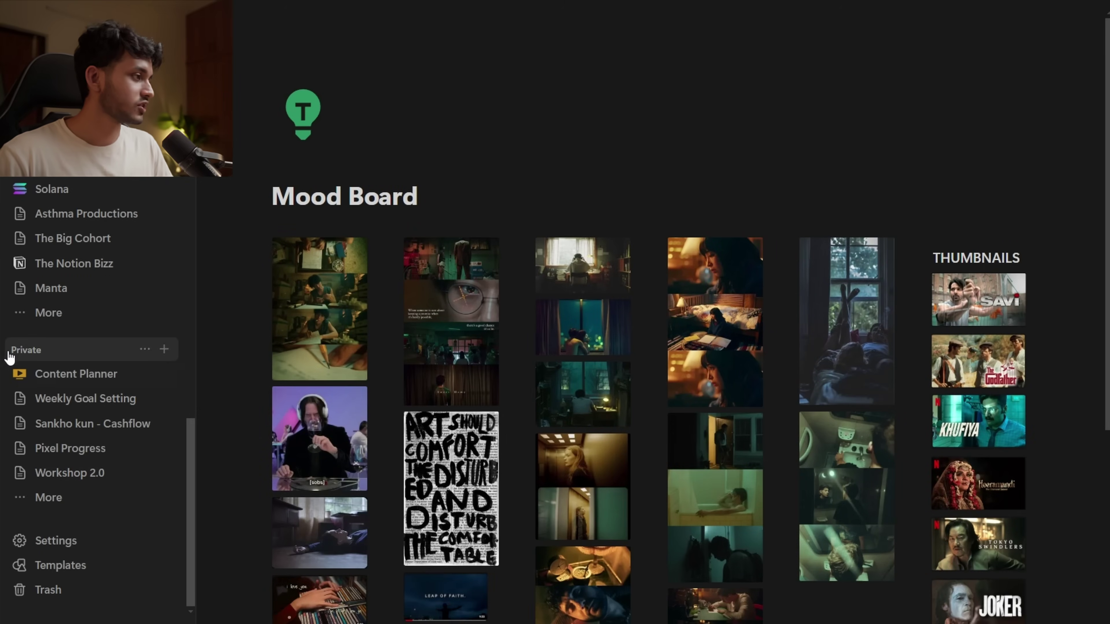
- Create a new page in the Private section, hide the sidebar and title the page "Notion Tutorial"
{"action": "left_click", "coordinate": [165, 350]}
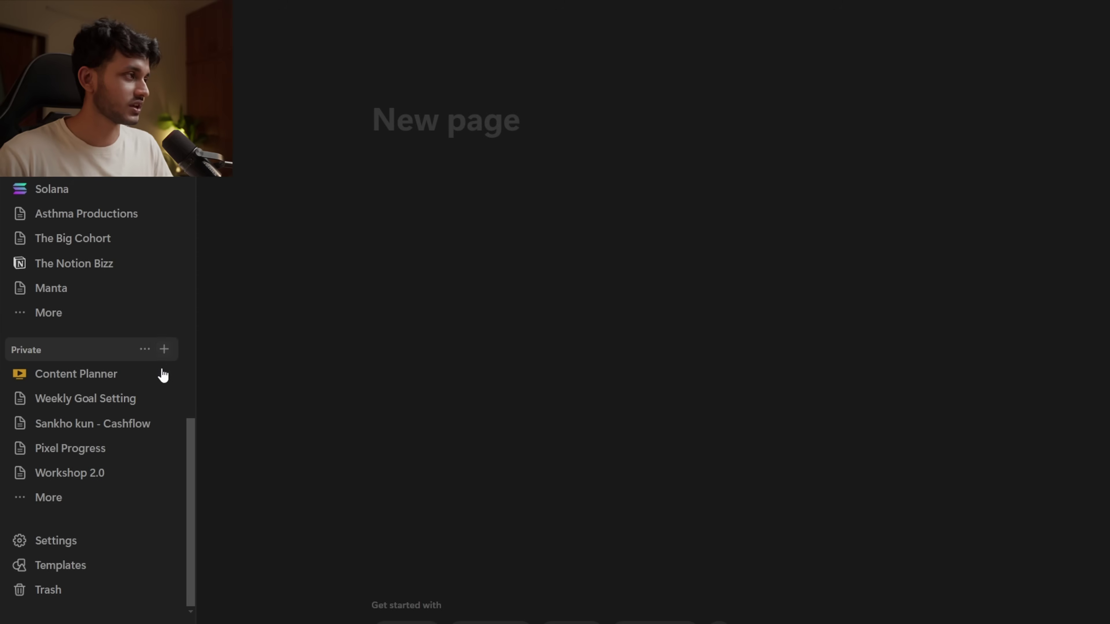
{"action": "scroll", "coordinate": [67, 389], "scroll_direction": "up", "scroll_amount": 9}
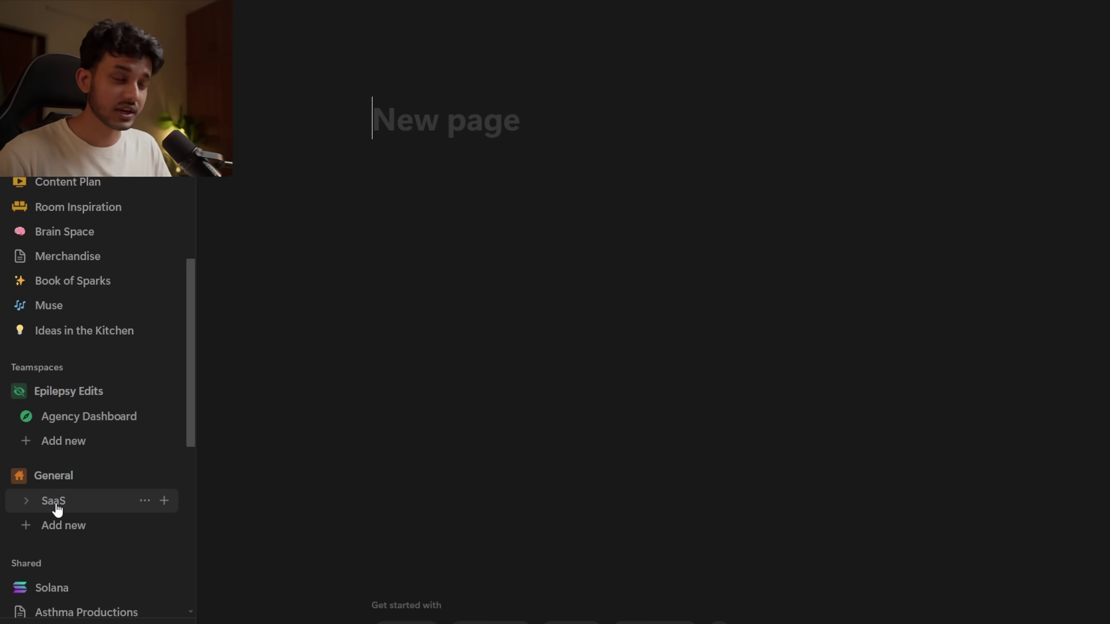
{"action": "scroll", "coordinate": [68, 509], "scroll_direction": "down", "scroll_amount": 9}
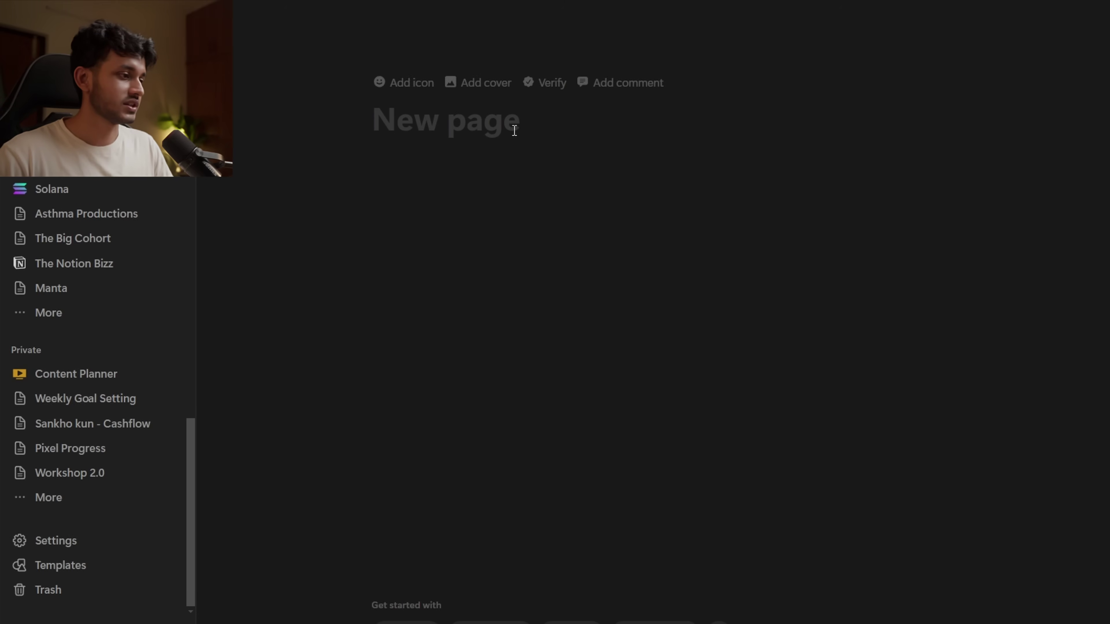
{"action": "key", "text": "ctrl+backslash"}
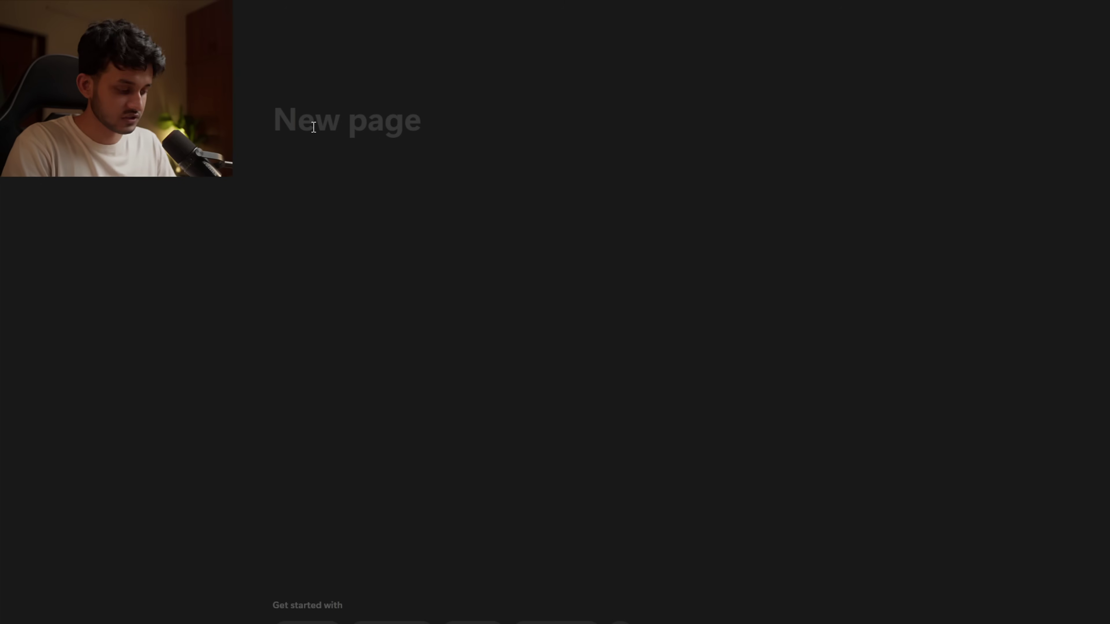
{"action": "type", "text": "Notion"}
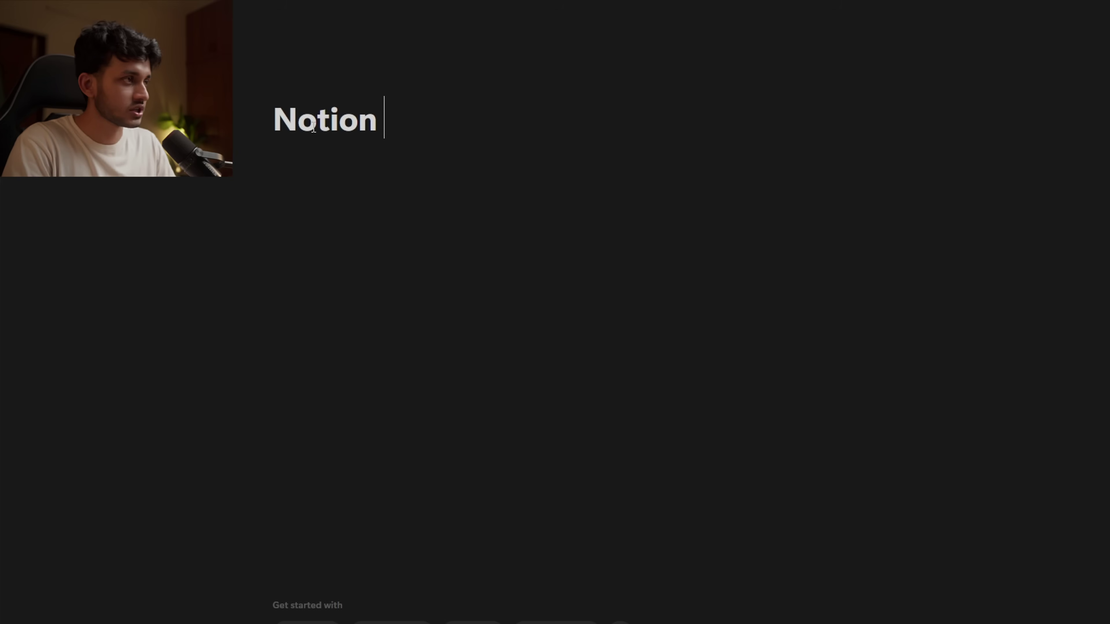
{"action": "type", "text": " Tutorial"}
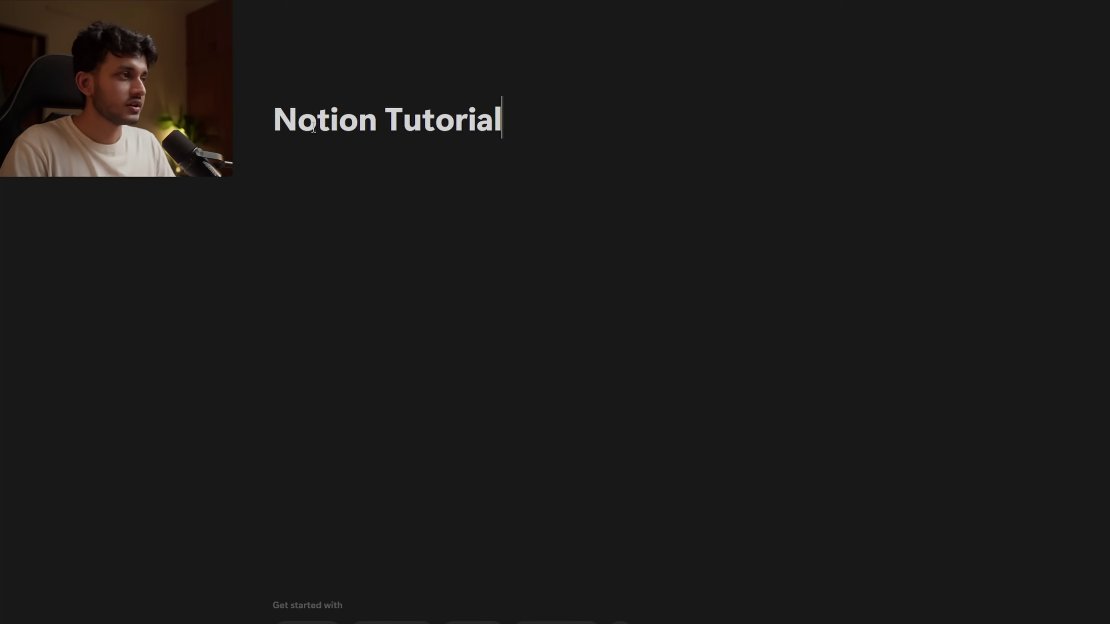
- Add the orange asterisk as the icon of the Notion Tutorial page
{"action": "mouse_move", "coordinate": [293, 42]}
{"action": "left_click", "coordinate": [289, 89]}
{"action": "left_click", "coordinate": [296, 89]}
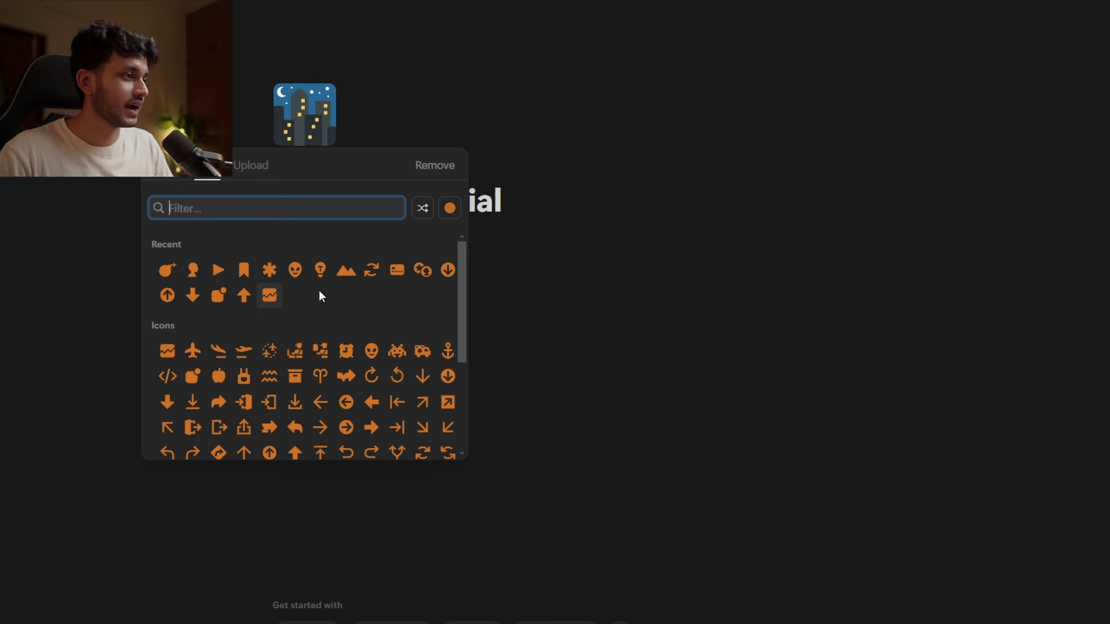
{"action": "left_click", "coordinate": [269, 270]}
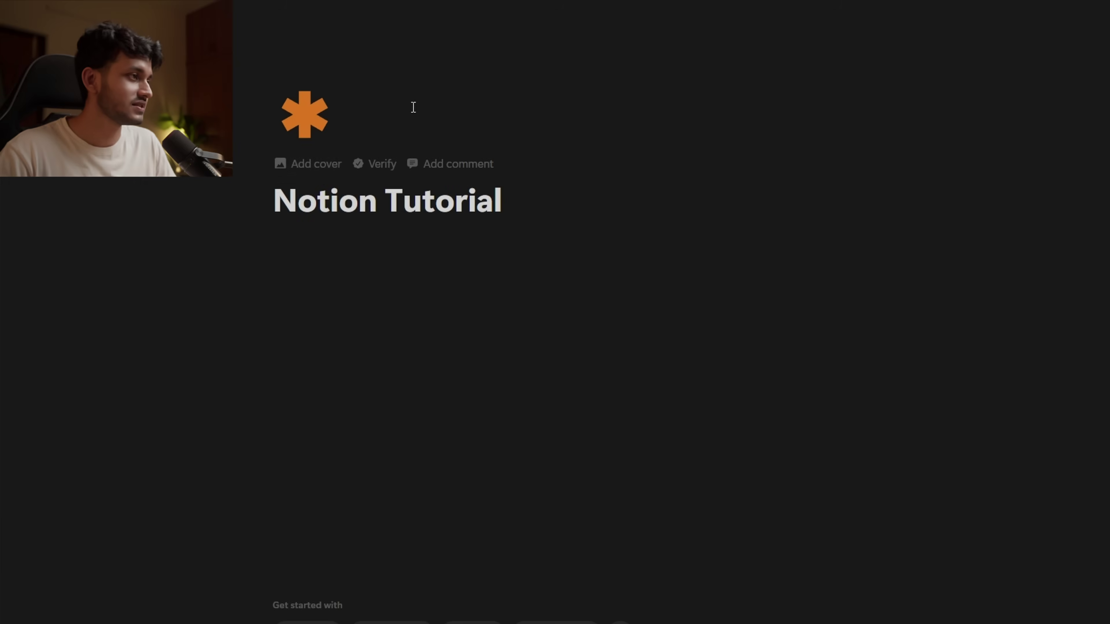
- Add a cover to the page and change it to the Unsplash photo of movie posters
{"action": "left_click", "coordinate": [313, 168]}
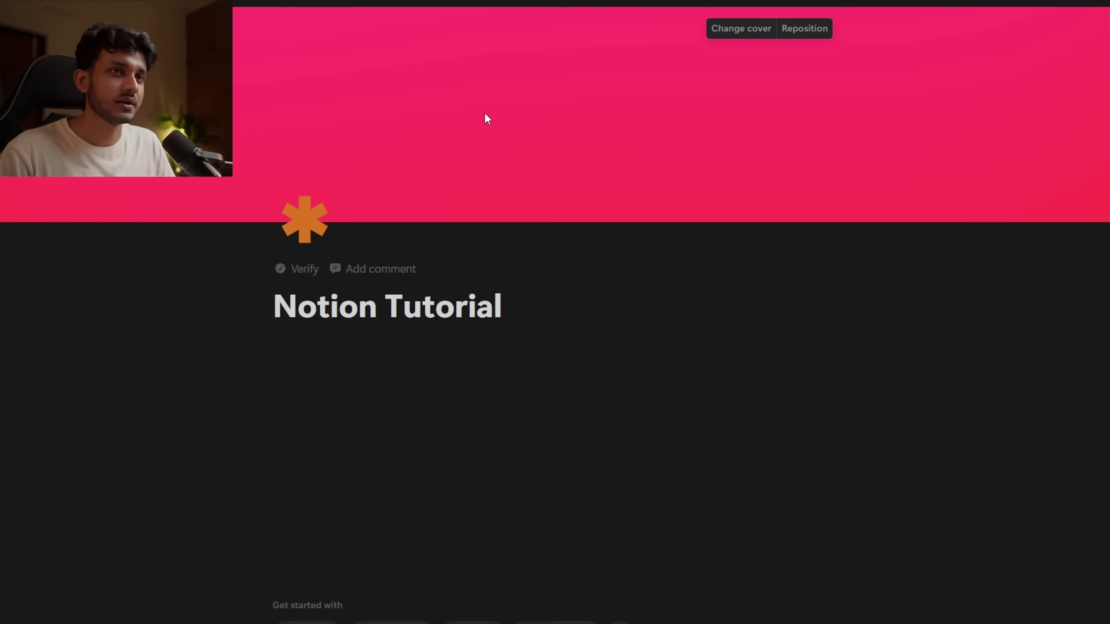
{"action": "left_click", "coordinate": [741, 28]}
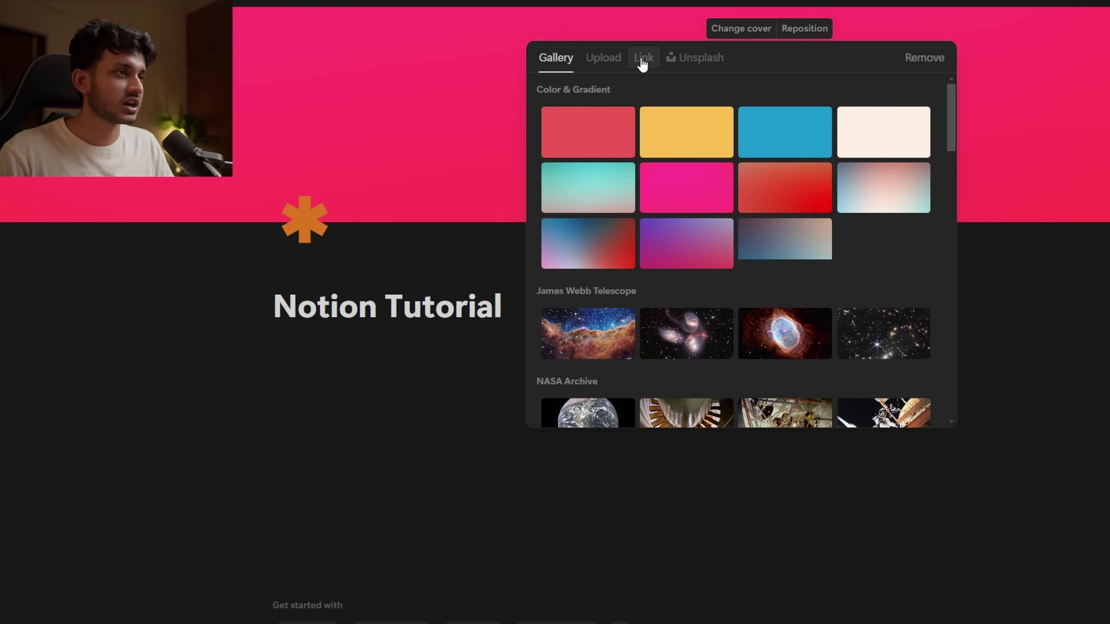
{"action": "left_click", "coordinate": [696, 58]}
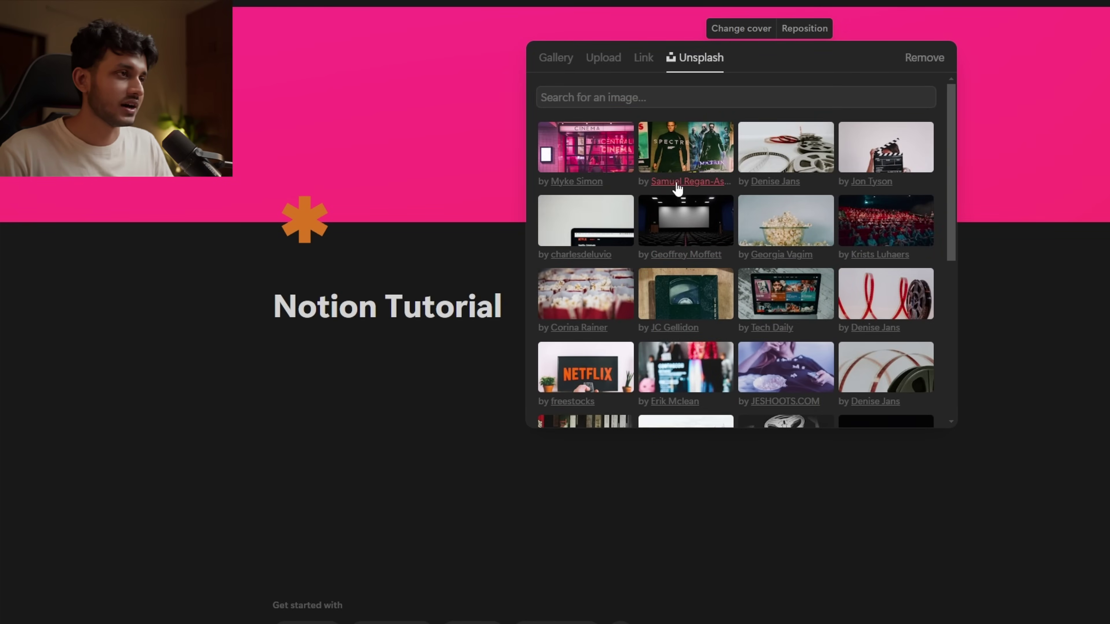
{"action": "left_click", "coordinate": [685, 165]}
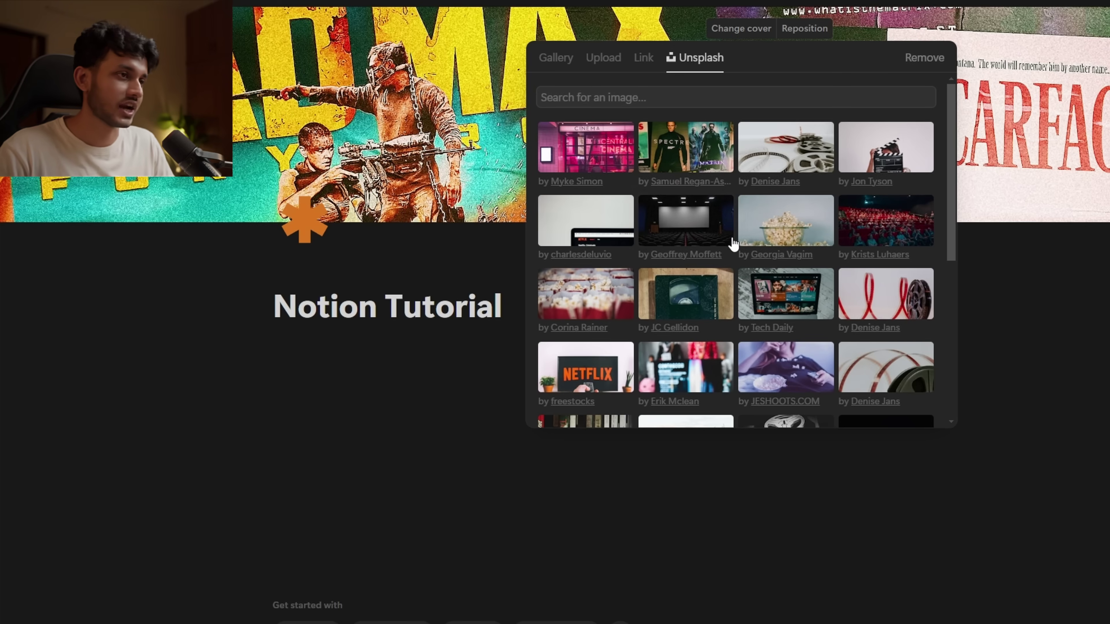
- Replace the page cover with an uploaded black-and-white anime image instead of an image link
{"action": "left_click", "coordinate": [610, 61]}
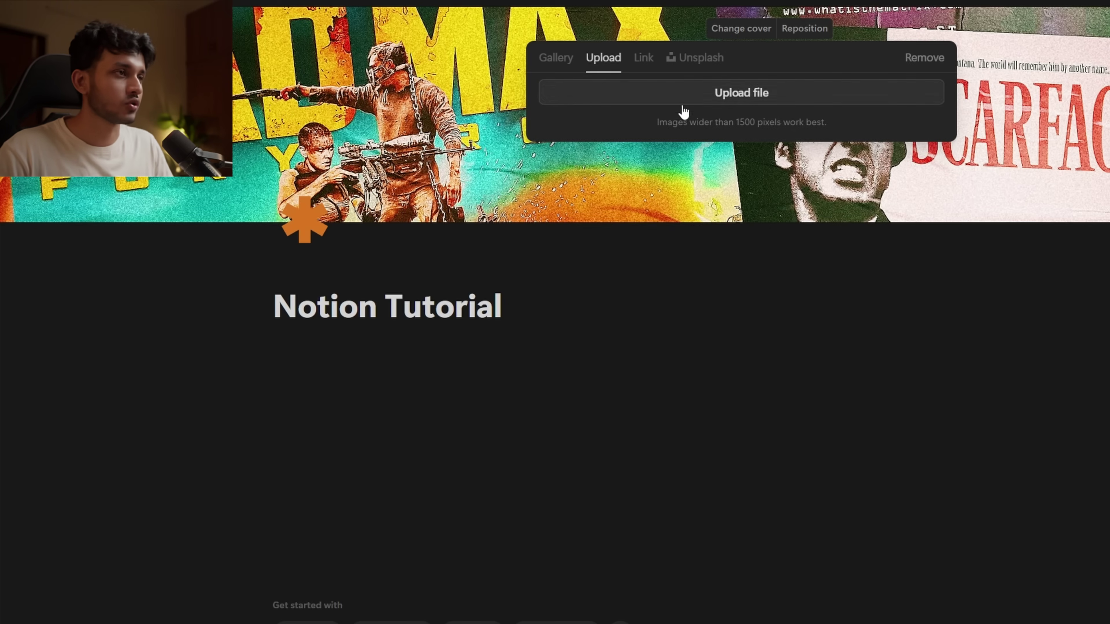
{"action": "left_click", "coordinate": [640, 61]}
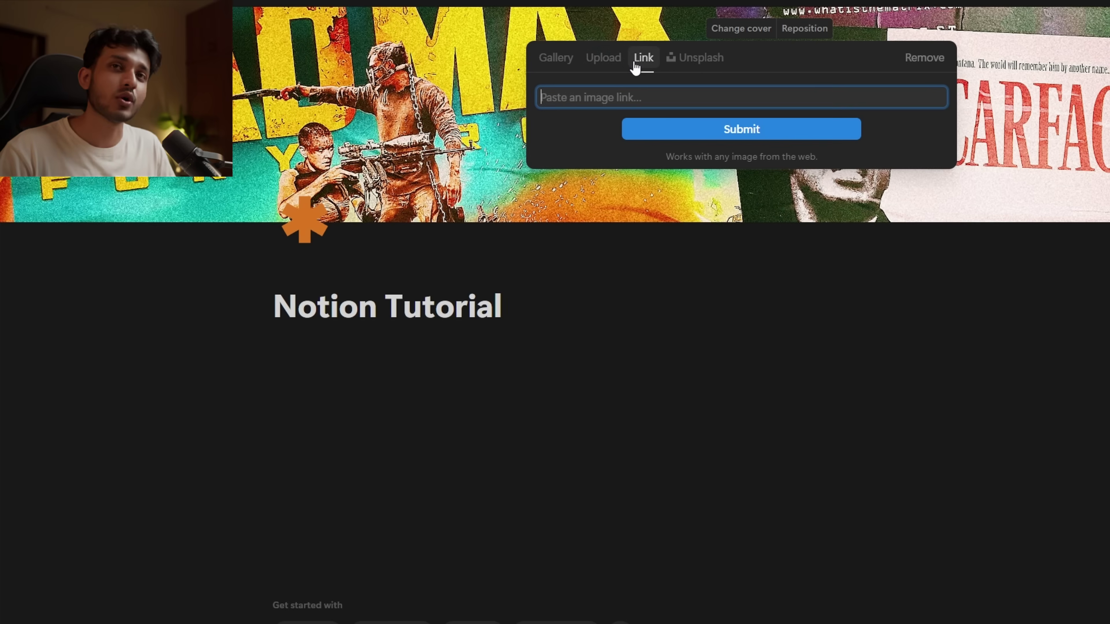
{"action": "left_click", "coordinate": [614, 62]}
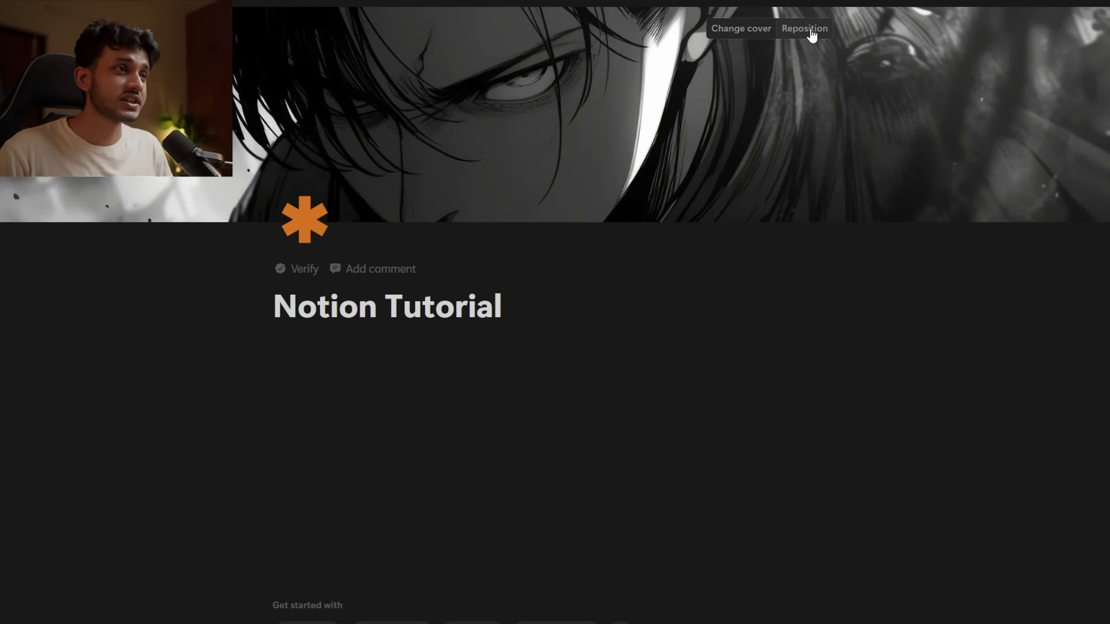
- Reposition the cover image upward so more of the character's lower face shows, and save the position
{"action": "left_click", "coordinate": [813, 36]}
{"action": "left_click_drag", "start_coordinate": [610, 117], "coordinate": [648, 171]}
{"action": "left_click_drag", "start_coordinate": [760, 187], "coordinate": [704, 86]}
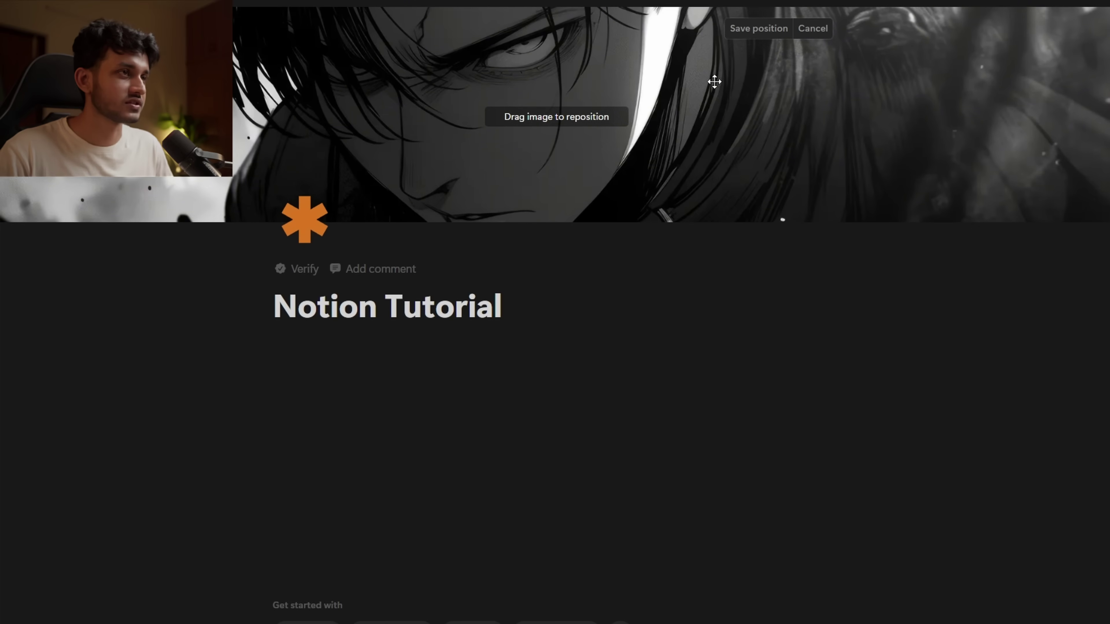
{"action": "left_click", "coordinate": [769, 29]}
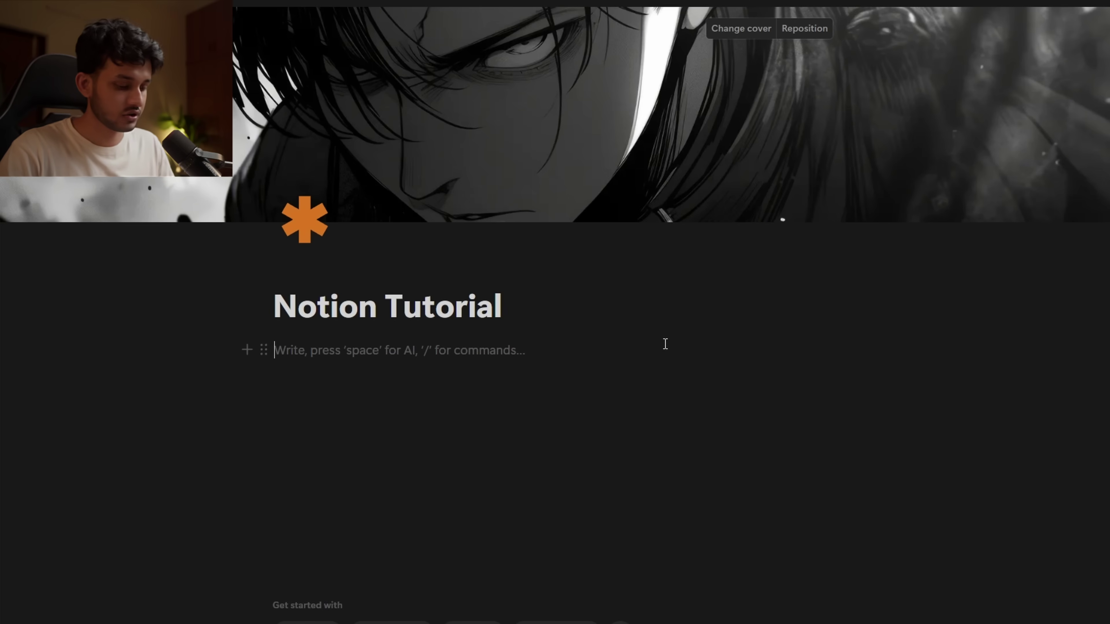
- Browse the block command list from suggested and basic blocks through media, databases, embeds and imports, and close it without inserting anything
{"action": "type", "text": "/"}
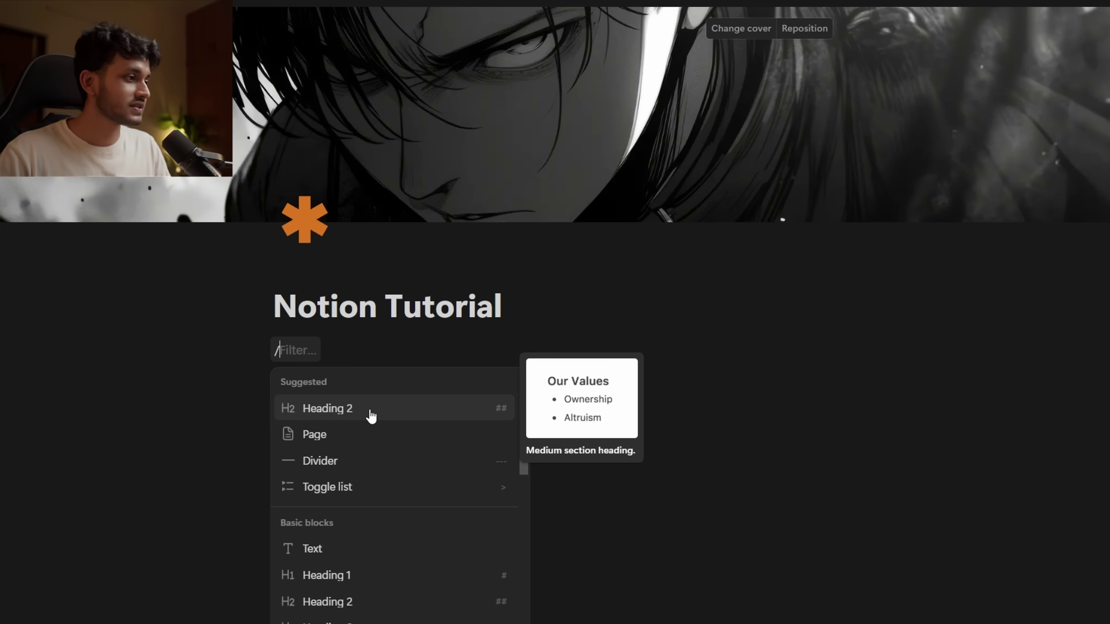
{"action": "scroll", "coordinate": [364, 570], "scroll_direction": "down", "scroll_amount": 1}
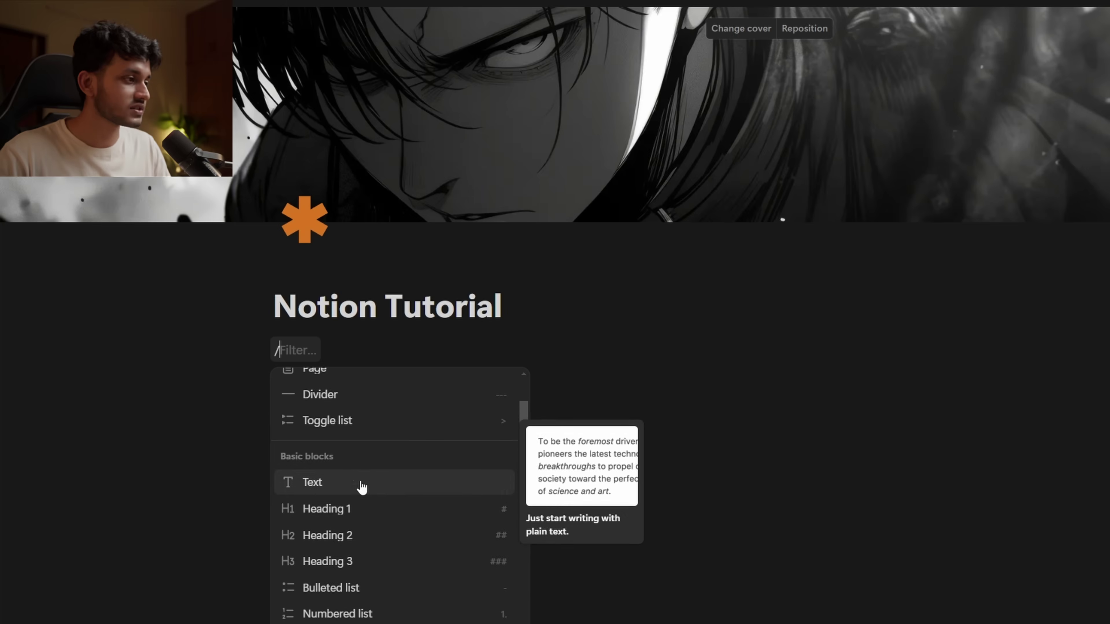
{"action": "scroll", "coordinate": [369, 503], "scroll_direction": "up", "scroll_amount": 1}
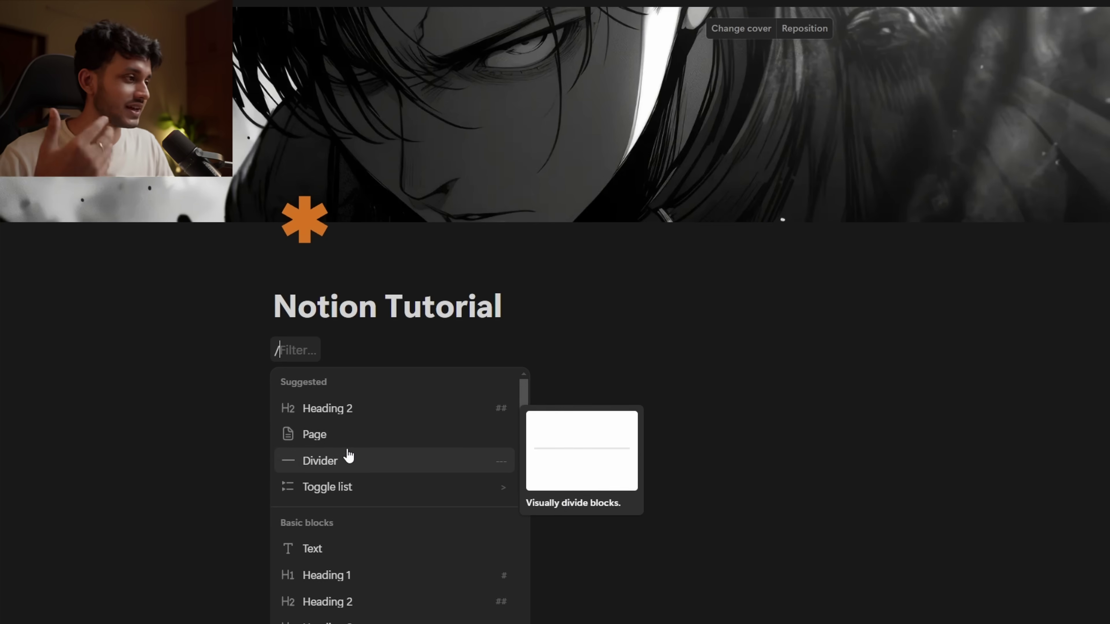
{"action": "scroll", "coordinate": [318, 515], "scroll_direction": "down", "scroll_amount": 3}
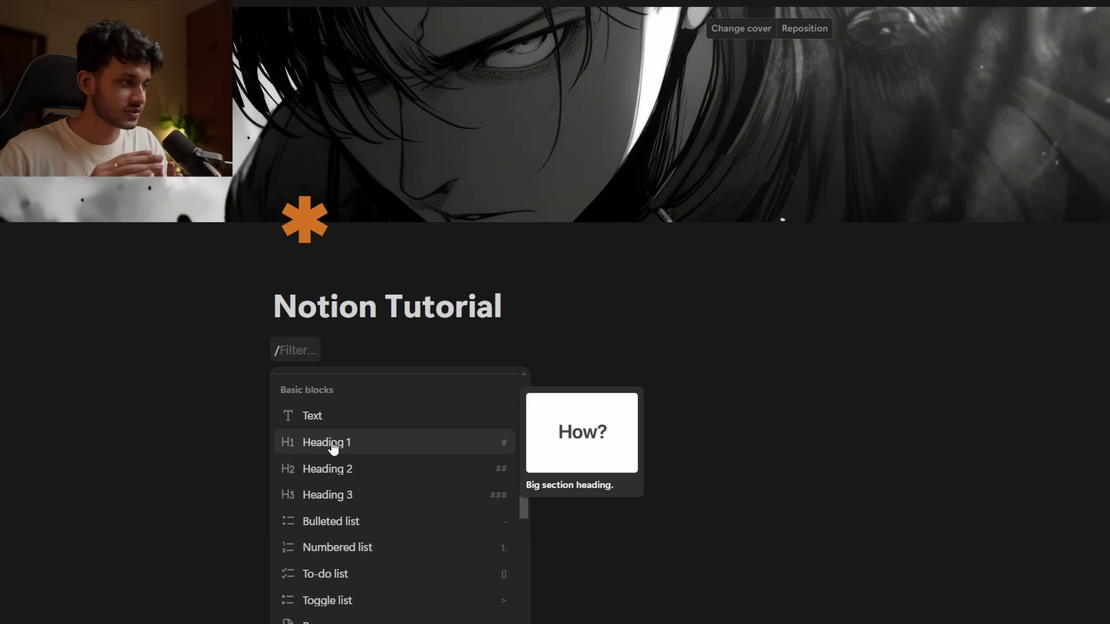
{"action": "scroll", "coordinate": [330, 448], "scroll_direction": "down", "scroll_amount": 2}
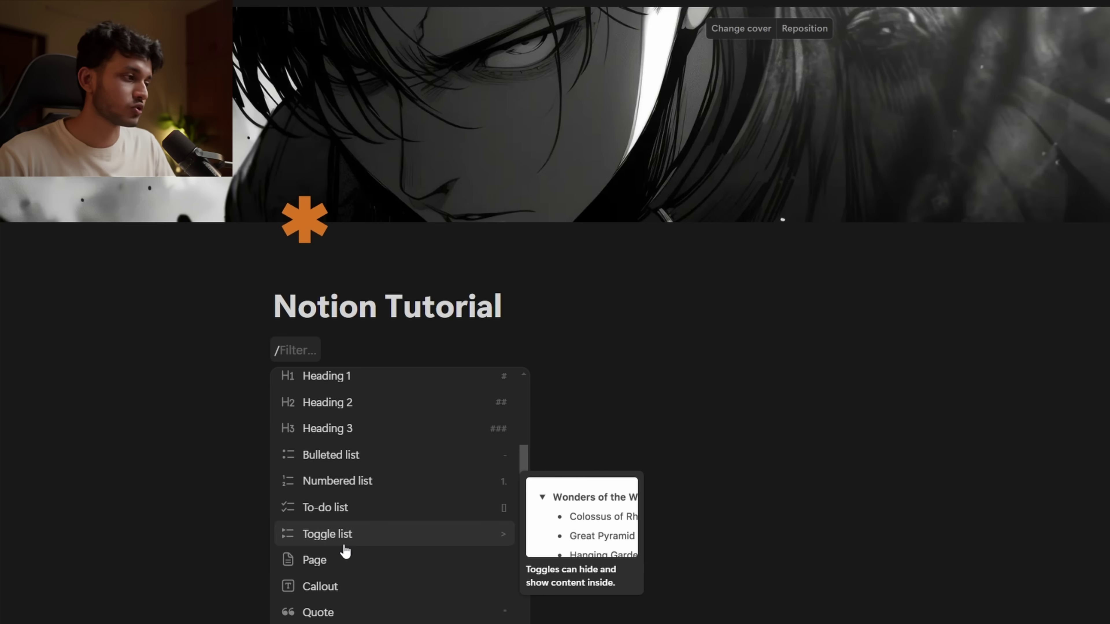
{"action": "scroll", "coordinate": [342, 546], "scroll_direction": "down", "scroll_amount": 10}
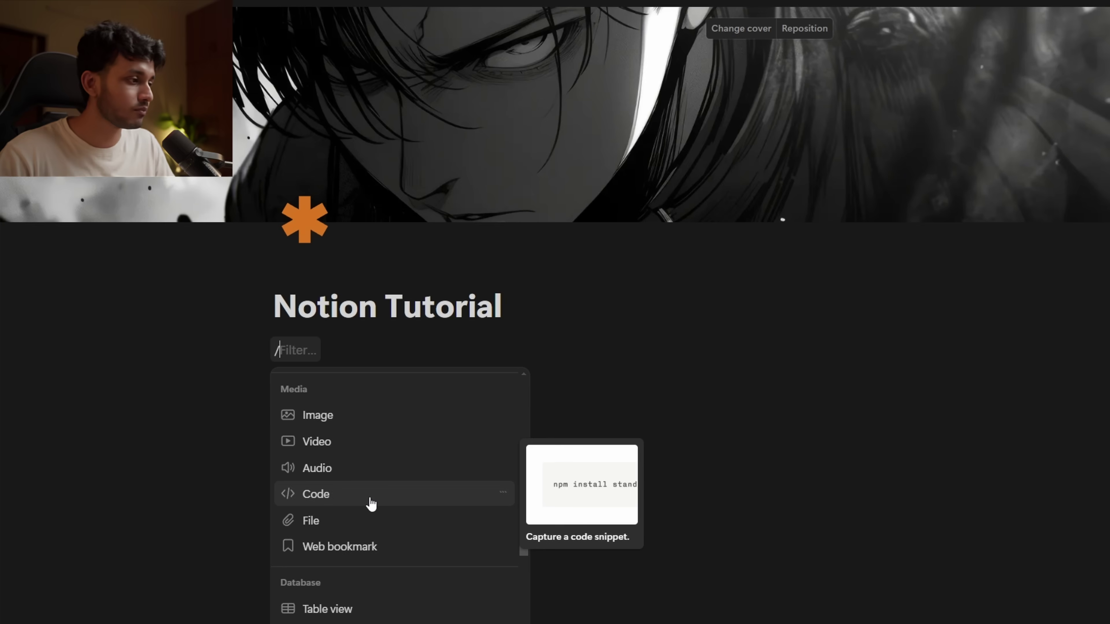
{"action": "scroll", "coordinate": [345, 500], "scroll_direction": "down", "scroll_amount": 3}
{"action": "scroll", "coordinate": [338, 500], "scroll_direction": "down", "scroll_amount": 3}
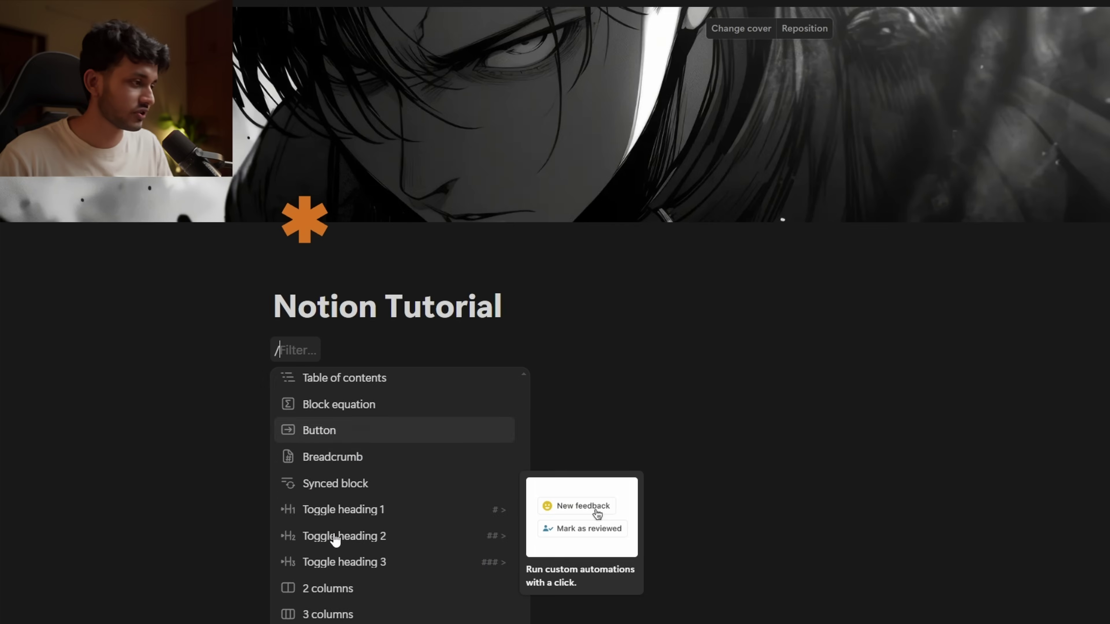
{"action": "scroll", "coordinate": [335, 540], "scroll_direction": "down", "scroll_amount": 10}
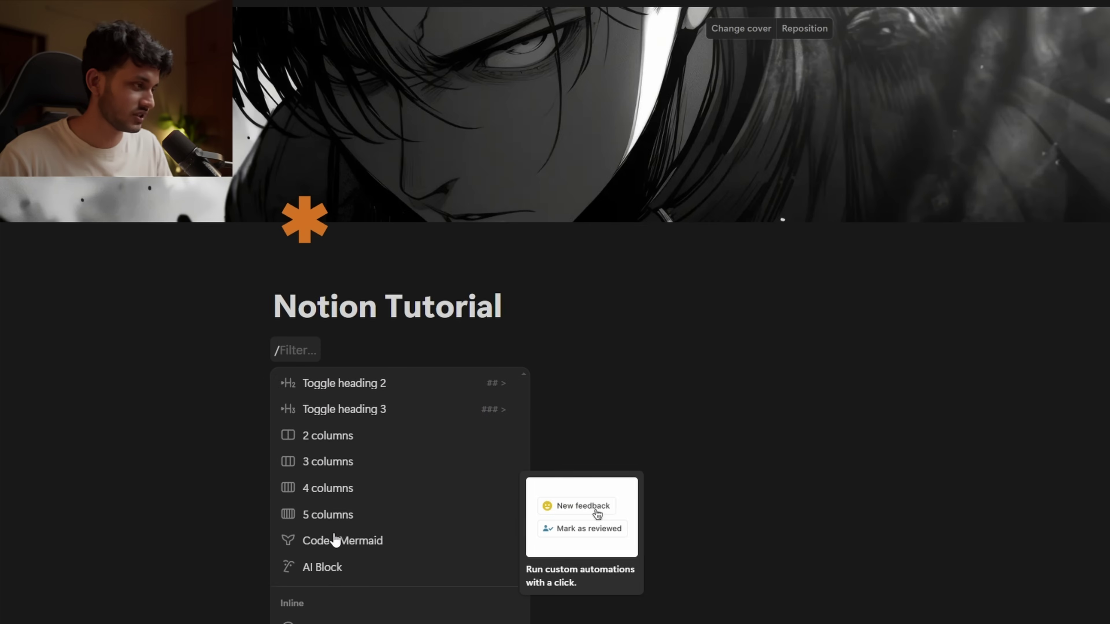
{"action": "scroll", "coordinate": [375, 481], "scroll_direction": "down", "scroll_amount": 5}
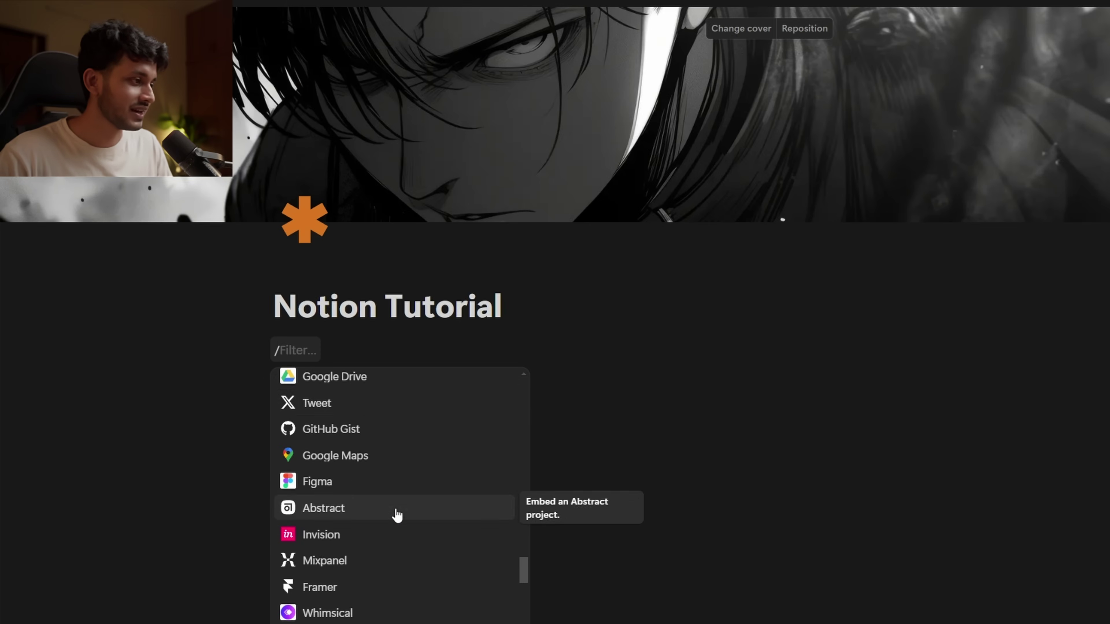
{"action": "scroll", "coordinate": [356, 560], "scroll_direction": "up", "scroll_amount": 3}
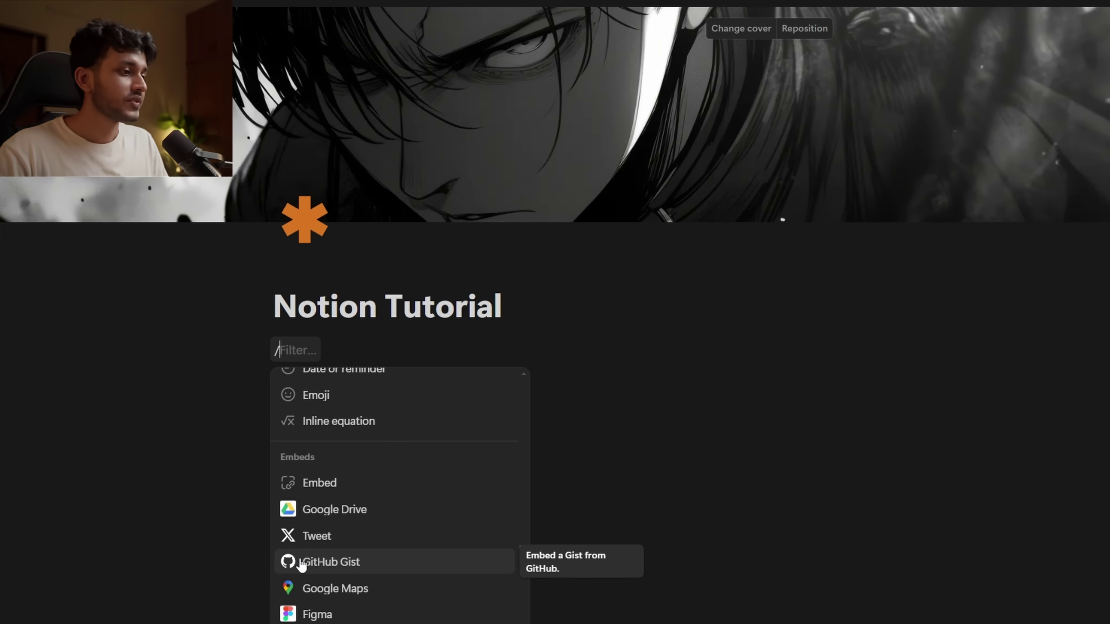
{"action": "scroll", "coordinate": [353, 584], "scroll_direction": "down", "scroll_amount": 2}
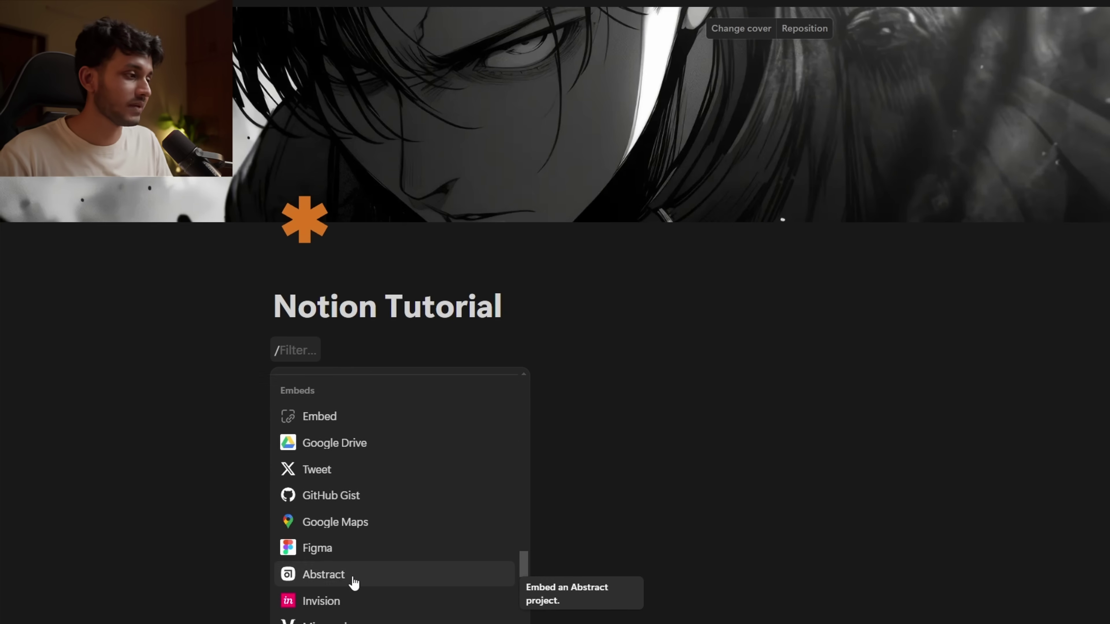
{"action": "scroll", "coordinate": [352, 579], "scroll_direction": "down", "scroll_amount": 12}
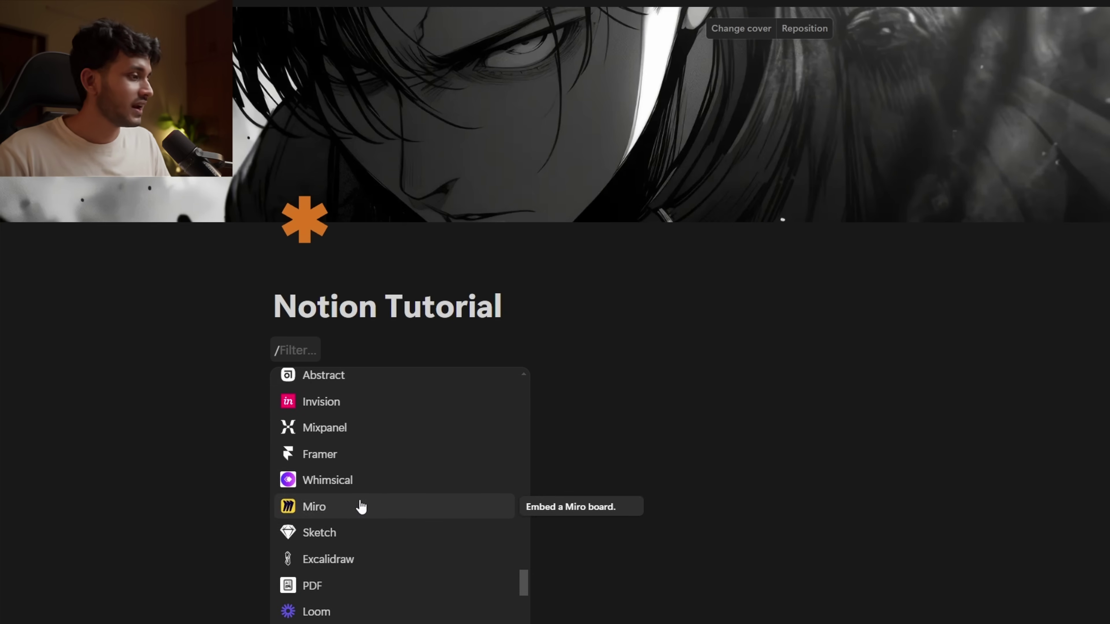
{"action": "scroll", "coordinate": [361, 561], "scroll_direction": "down", "scroll_amount": 15}
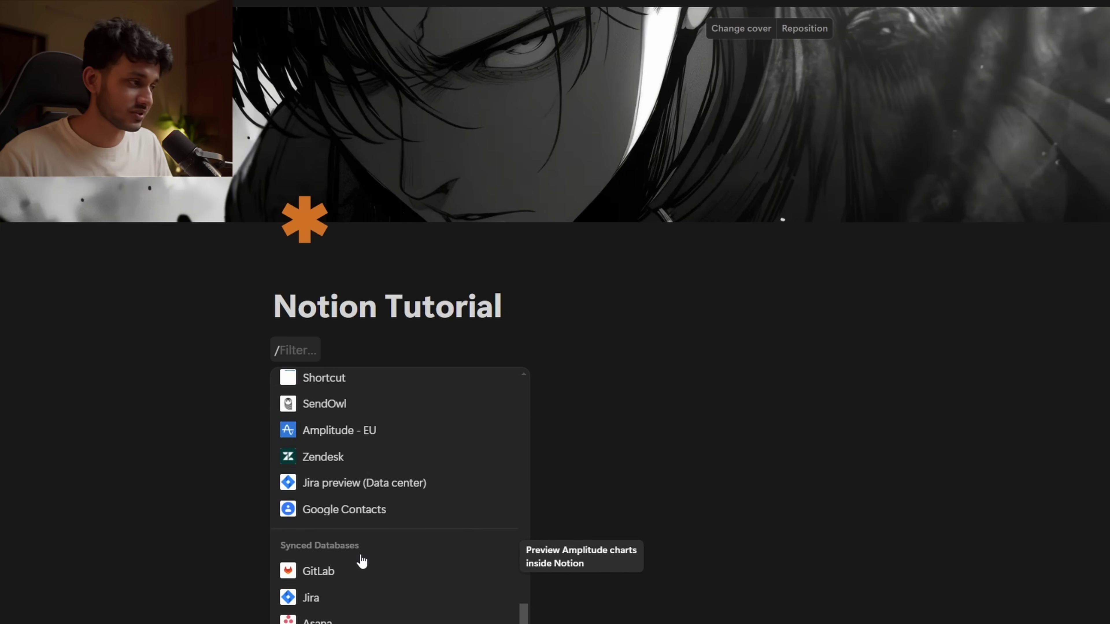
{"action": "scroll", "coordinate": [360, 560], "scroll_direction": "down", "scroll_amount": 8}
{"action": "scroll", "coordinate": [359, 563], "scroll_direction": "up", "scroll_amount": 4}
{"action": "scroll", "coordinate": [359, 563], "scroll_direction": "down", "scroll_amount": 2}
{"action": "scroll", "coordinate": [356, 558], "scroll_direction": "up", "scroll_amount": 8}
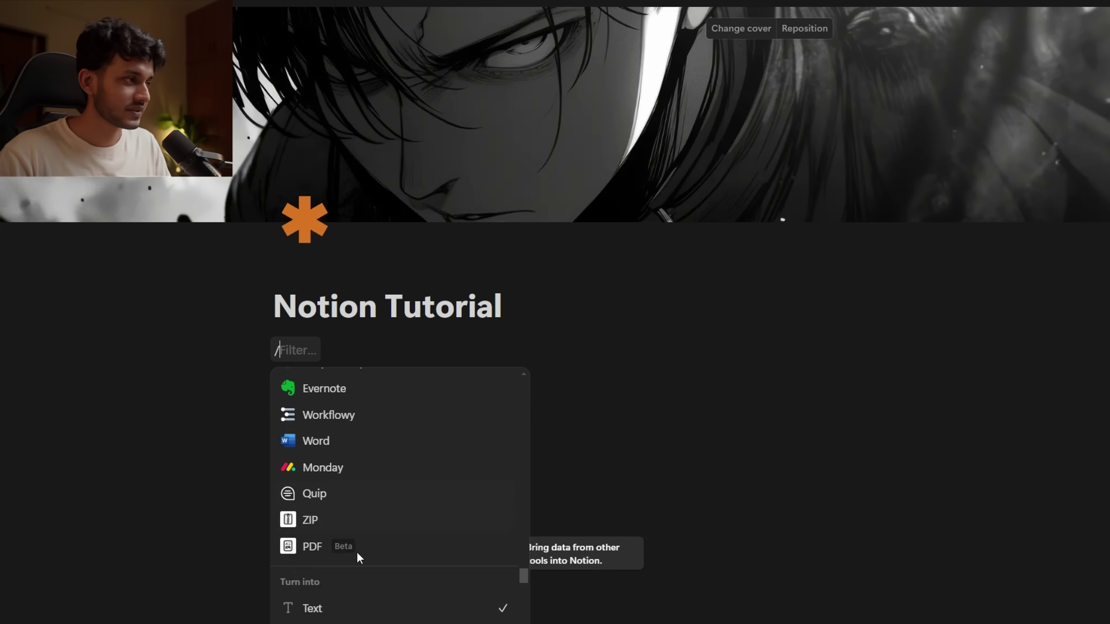
{"action": "left_click", "coordinate": [303, 345]}
{"action": "key", "text": "BackSpace"}
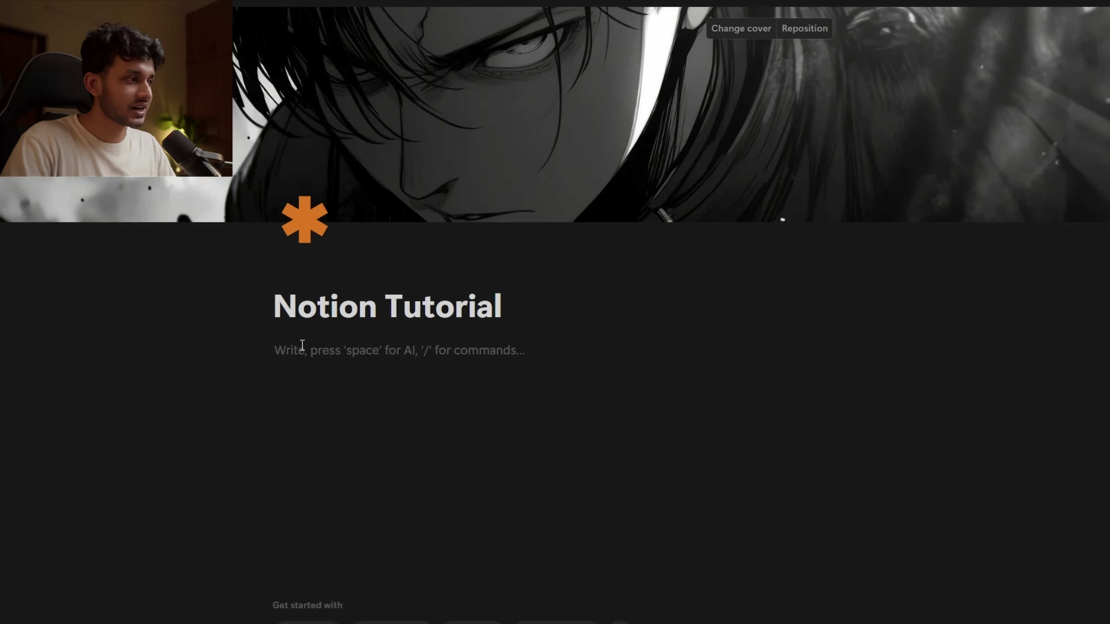
- Write the line "Normal Text" under the page title and add a Heading 2 block reading "Heading 2 Example" below it
{"action": "type", "text": "Normal Text"}
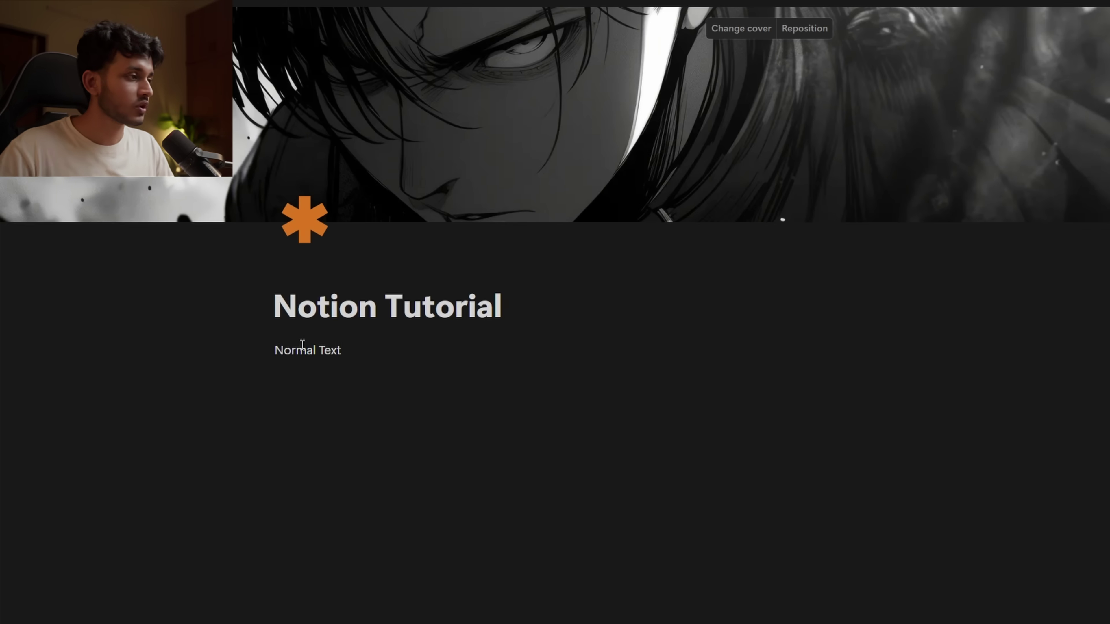
{"action": "key", "text": "Return"}
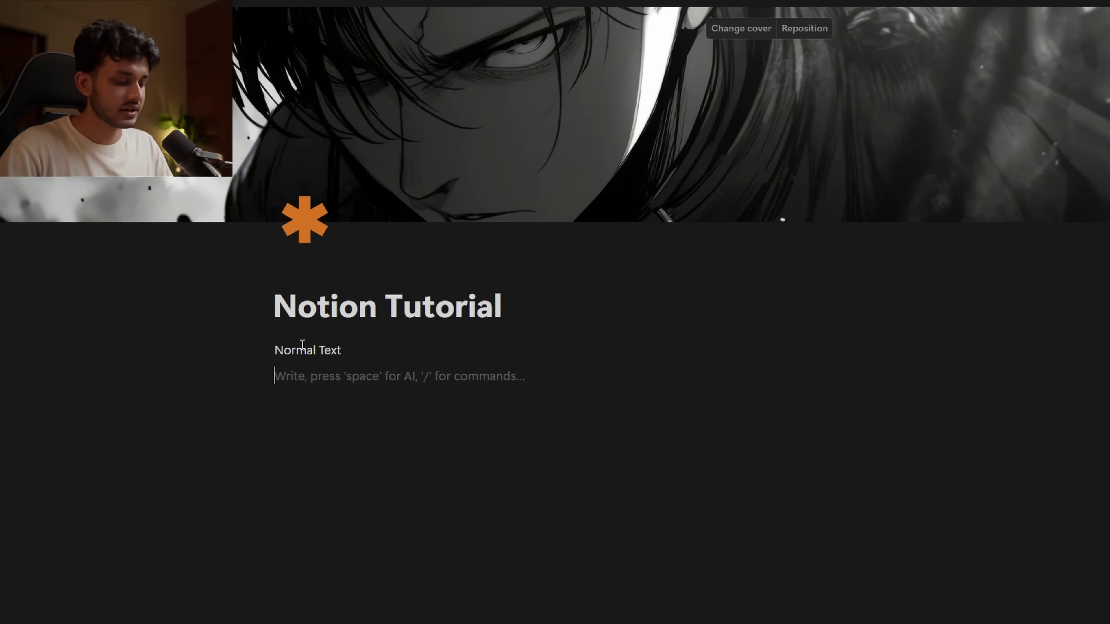
{"action": "type", "text": "/"}
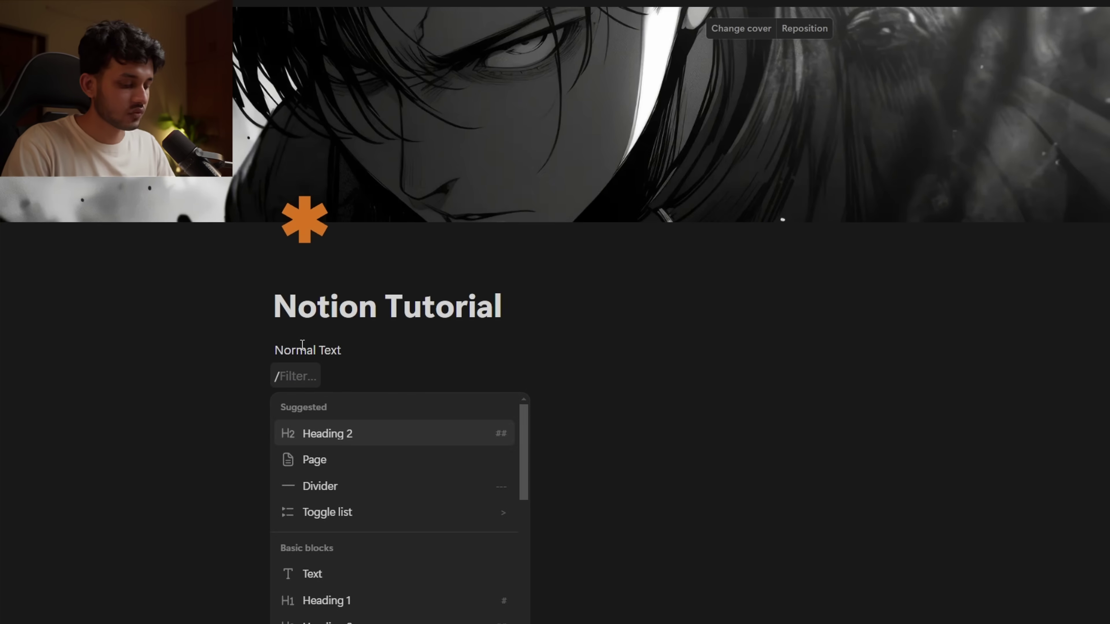
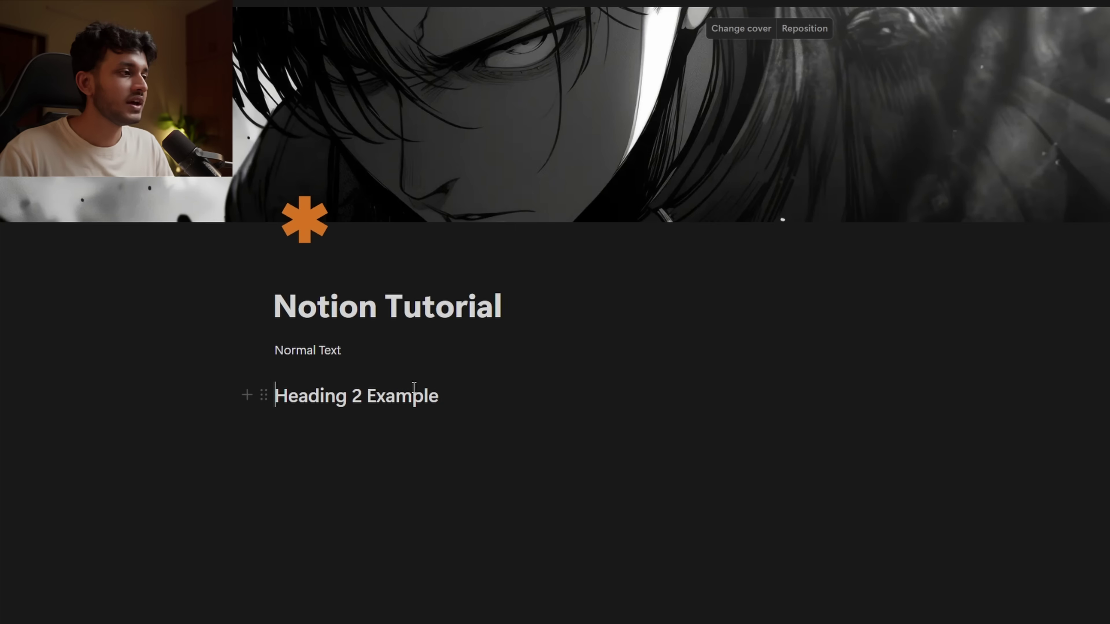
{"action": "left_click", "coordinate": [440, 397]}
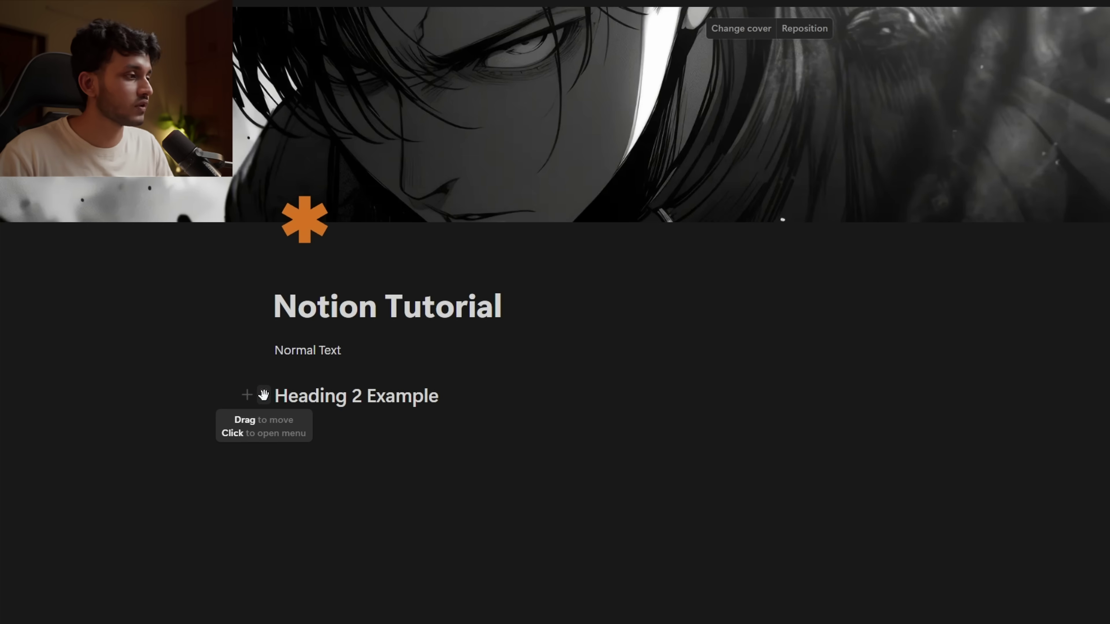
- Try moving the Heading 2 Example block into a column beside Normal Text, and undo the move
{"action": "left_click_drag", "start_coordinate": [264, 395], "coordinate": [844, 350]}
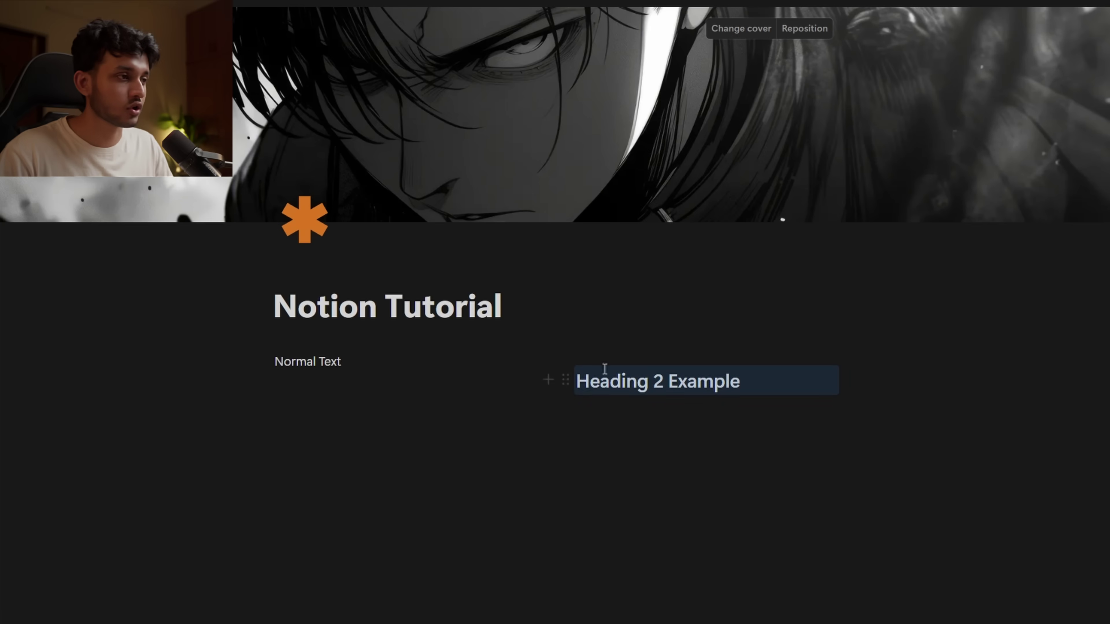
{"action": "left_click", "coordinate": [585, 354]}
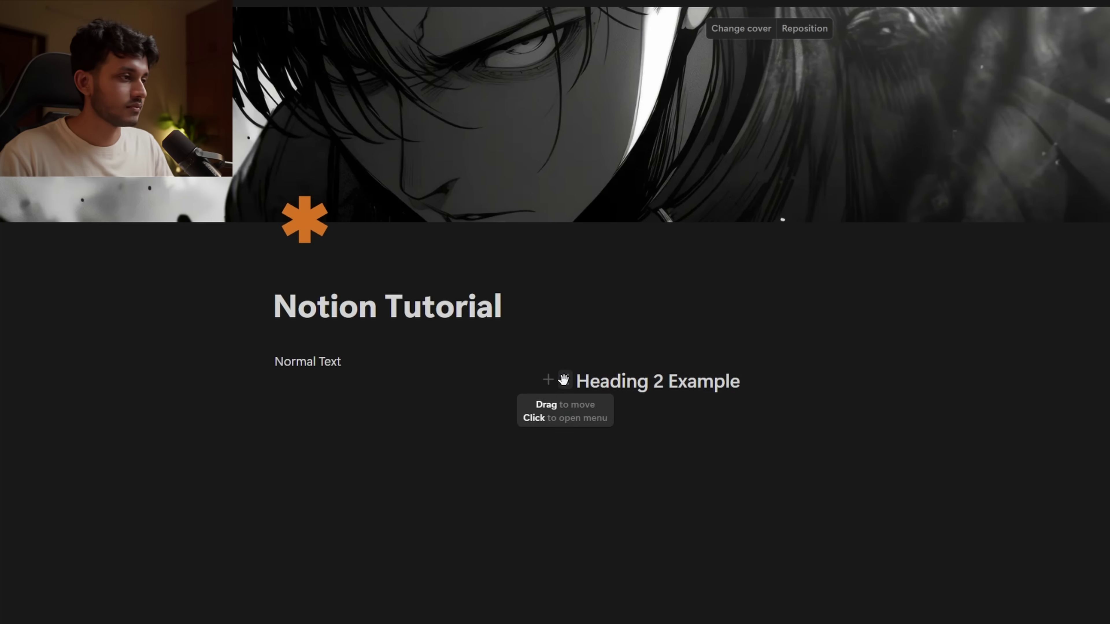
{"action": "key", "text": "ctrl+z"}
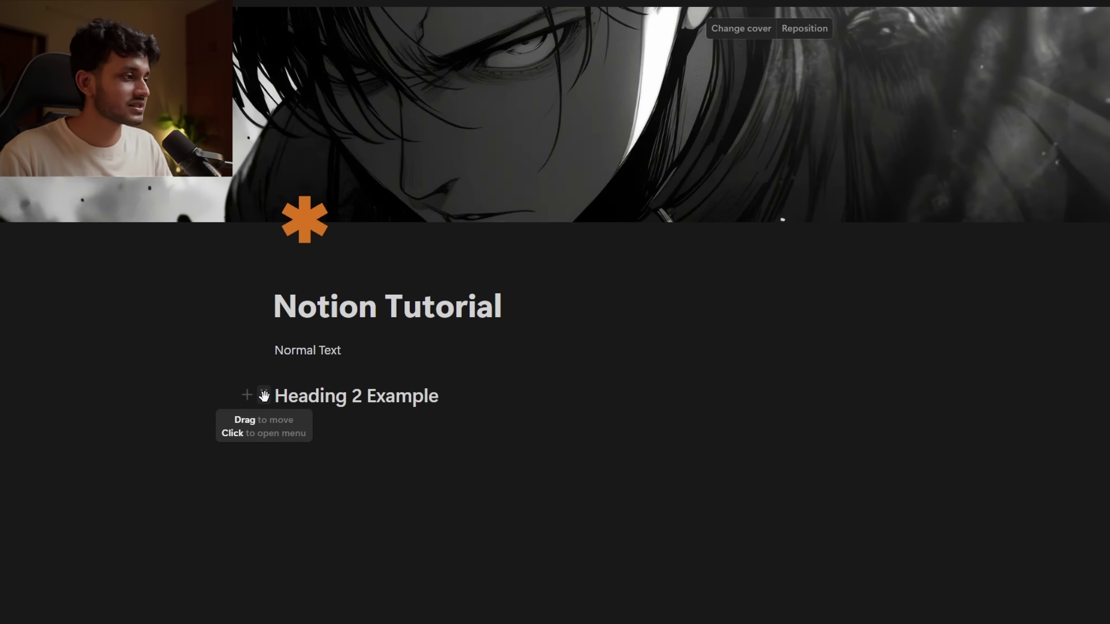
- Duplicate the Heading 2 Example block and delete the copy
{"action": "left_click", "coordinate": [264, 396]}
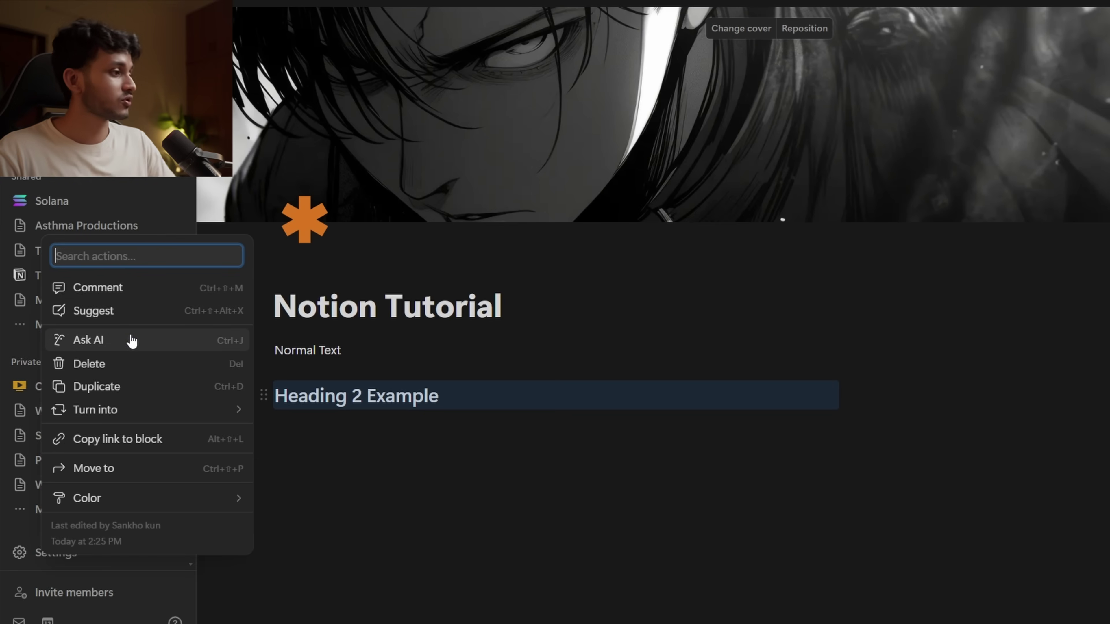
{"action": "left_click", "coordinate": [139, 396]}
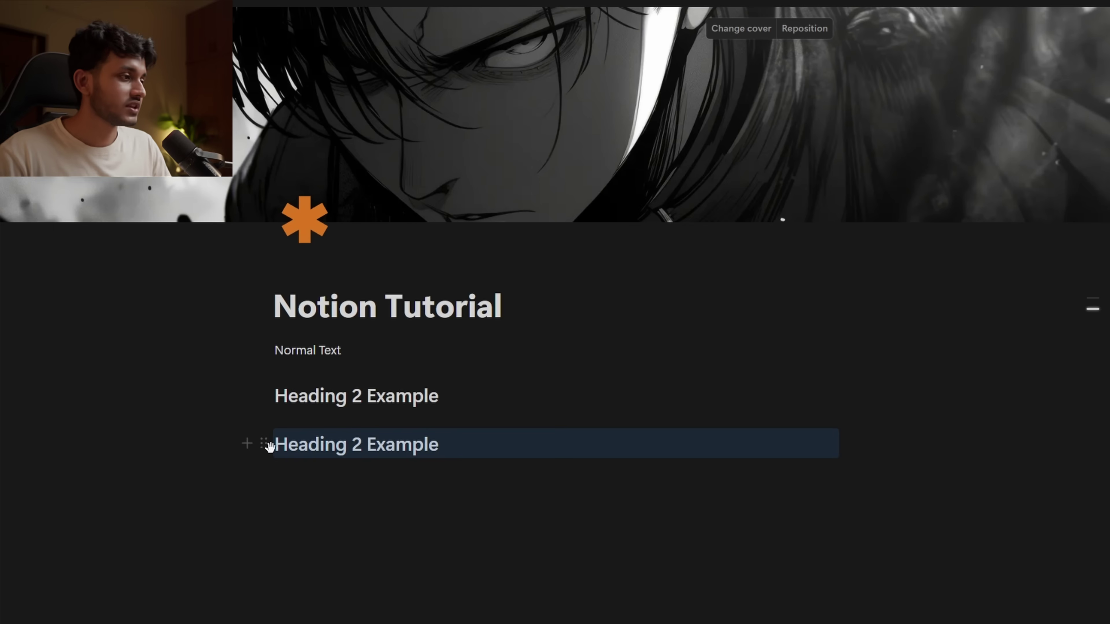
{"action": "left_click", "coordinate": [265, 443]}
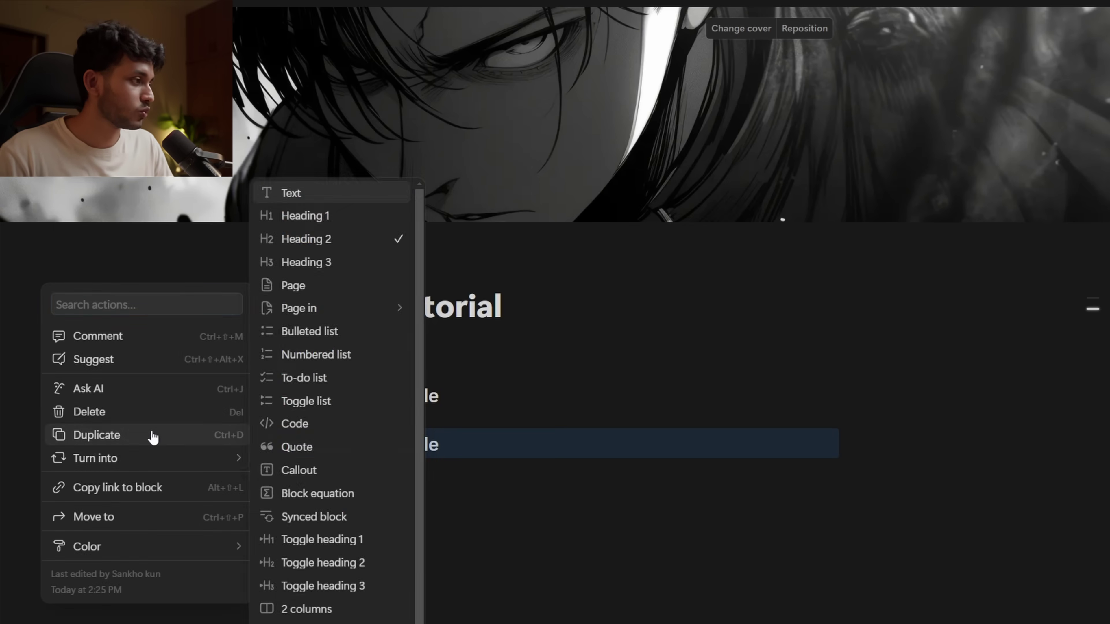
{"action": "left_click", "coordinate": [149, 411]}
- Turn the Heading 2 Example block into a Heading 1
{"action": "left_click", "coordinate": [266, 396]}
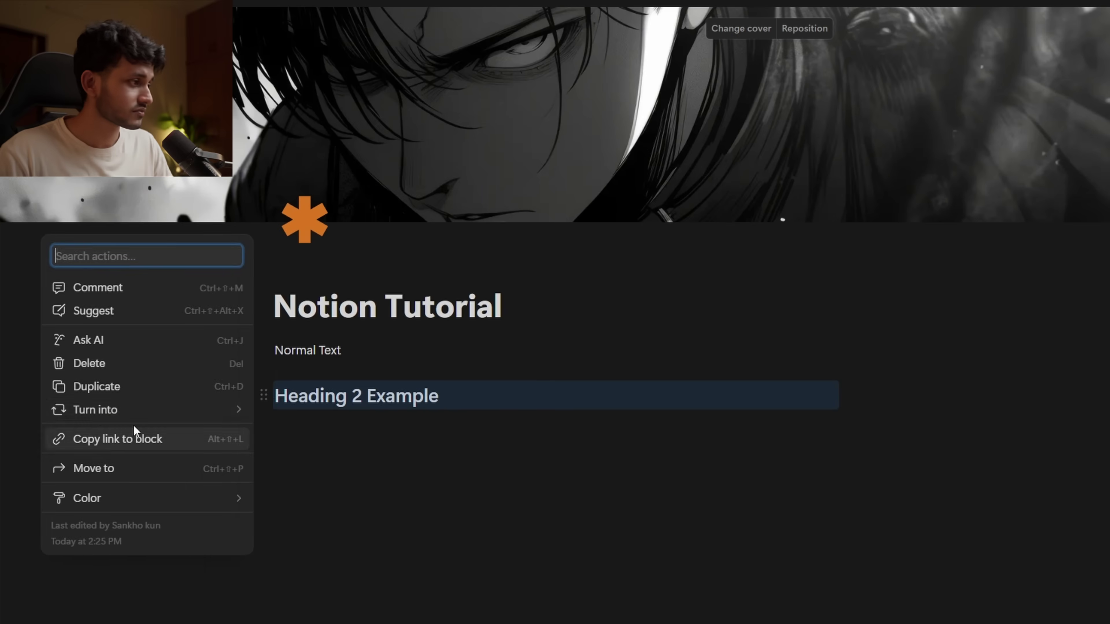
{"action": "mouse_move", "coordinate": [141, 410]}
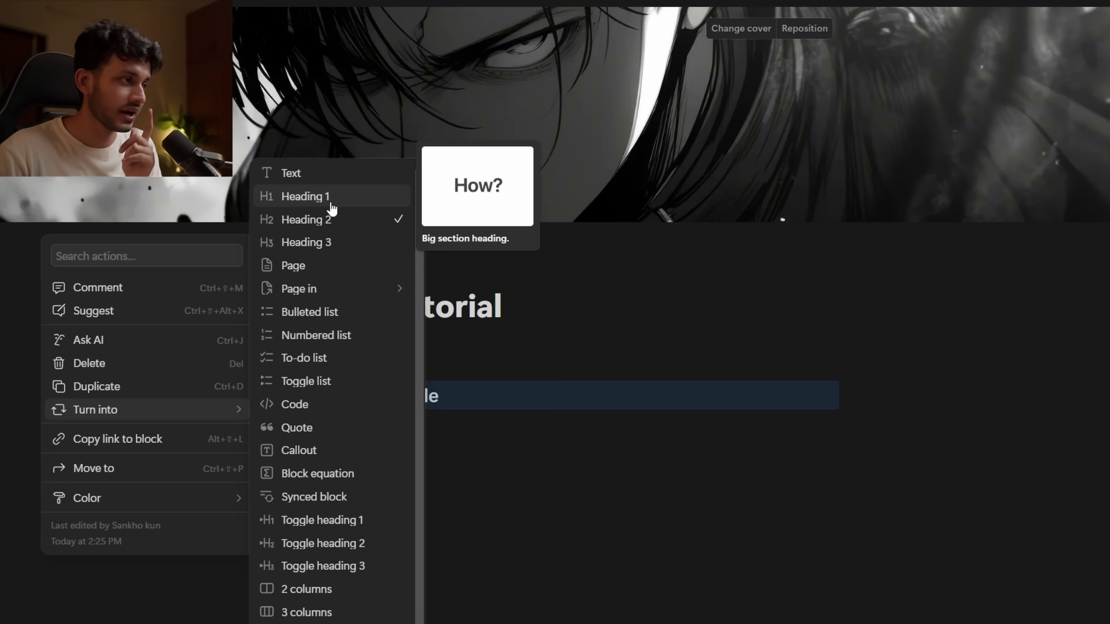
{"action": "key", "text": "Escape"}
{"action": "left_click", "coordinate": [403, 407]}
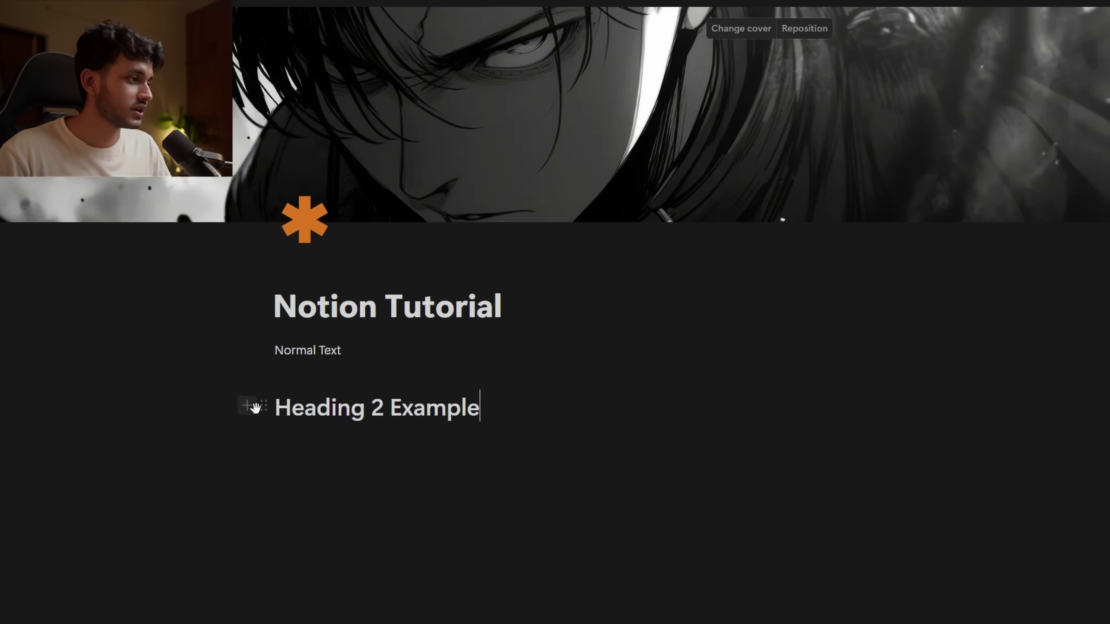
- Turn the Heading 2 Example block into a Heading 3, and convert it from there to plain text
{"action": "left_click", "coordinate": [263, 406]}
{"action": "mouse_move", "coordinate": [166, 424]}
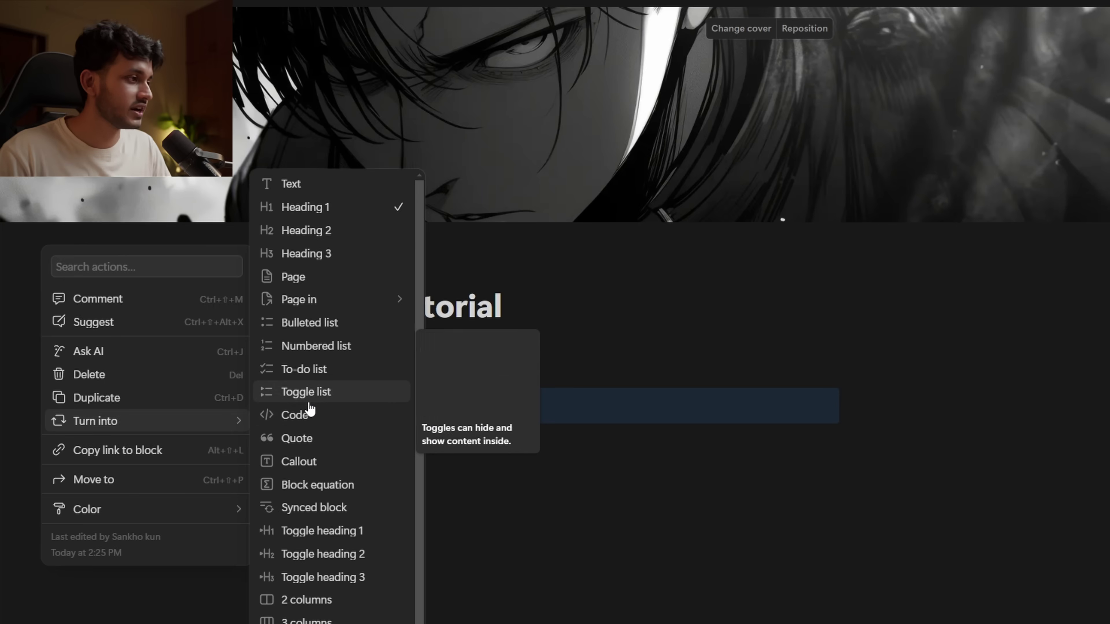
{"action": "left_click", "coordinate": [309, 254]}
{"action": "left_click", "coordinate": [264, 390]}
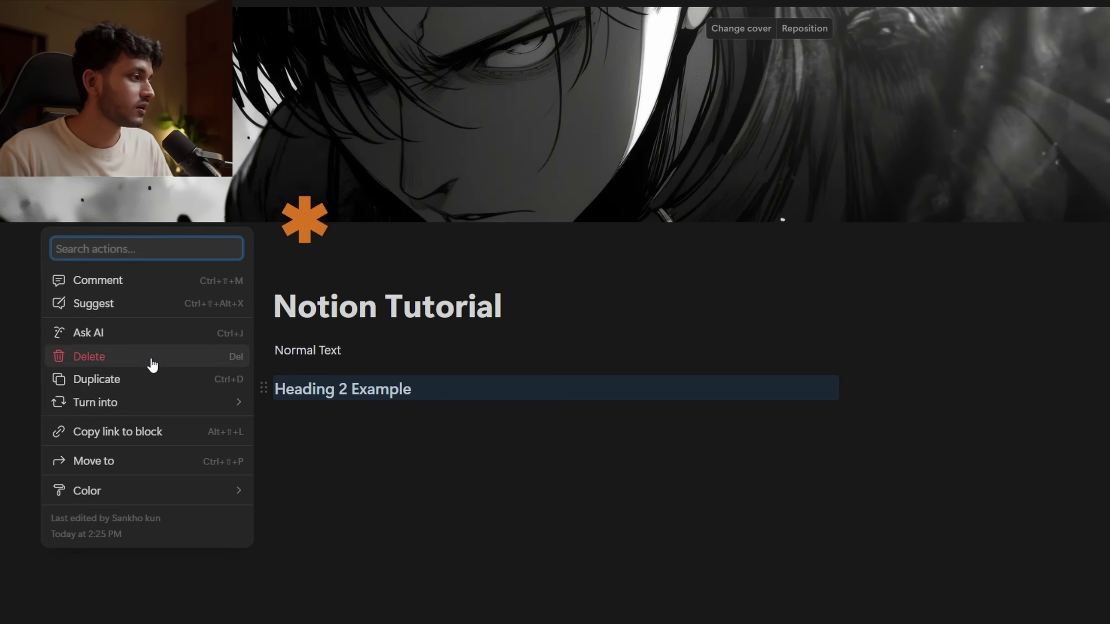
{"action": "mouse_move", "coordinate": [153, 405]}
{"action": "left_click", "coordinate": [305, 211]}
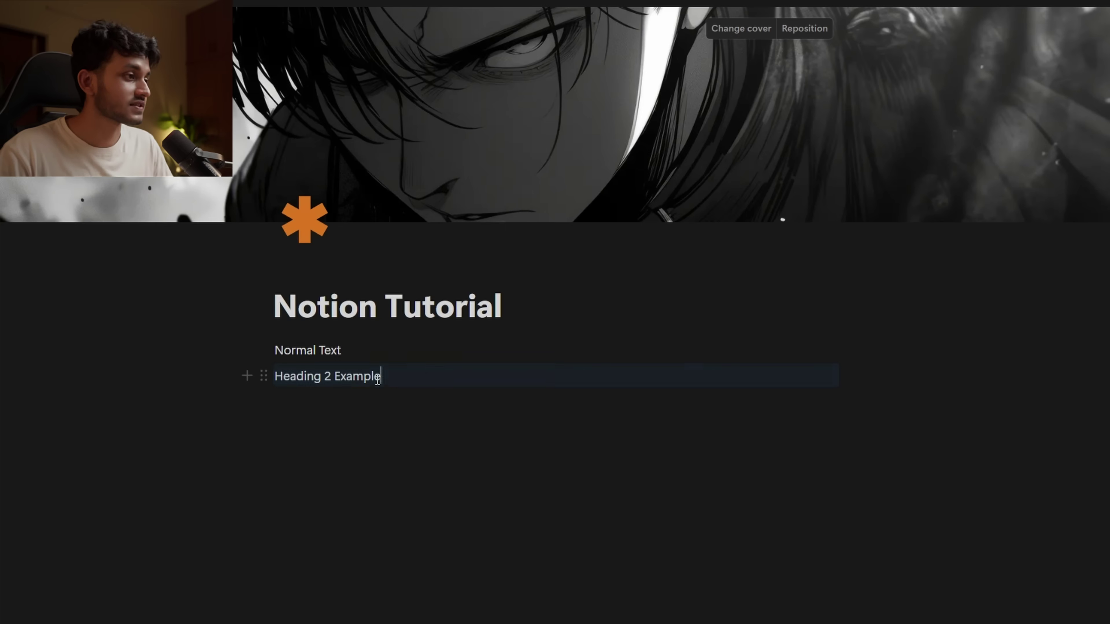
- Turn the Heading 2 Example text block into a code block and set its language to Python
{"action": "left_click", "coordinate": [264, 376]}
{"action": "mouse_move", "coordinate": [148, 395]}
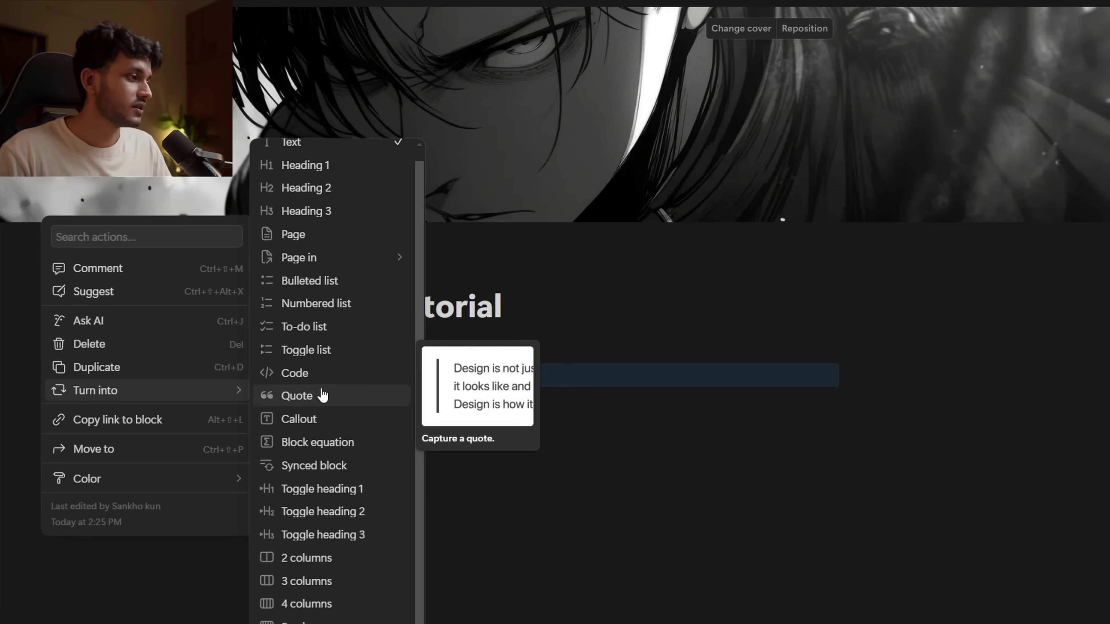
{"action": "left_click", "coordinate": [317, 385]}
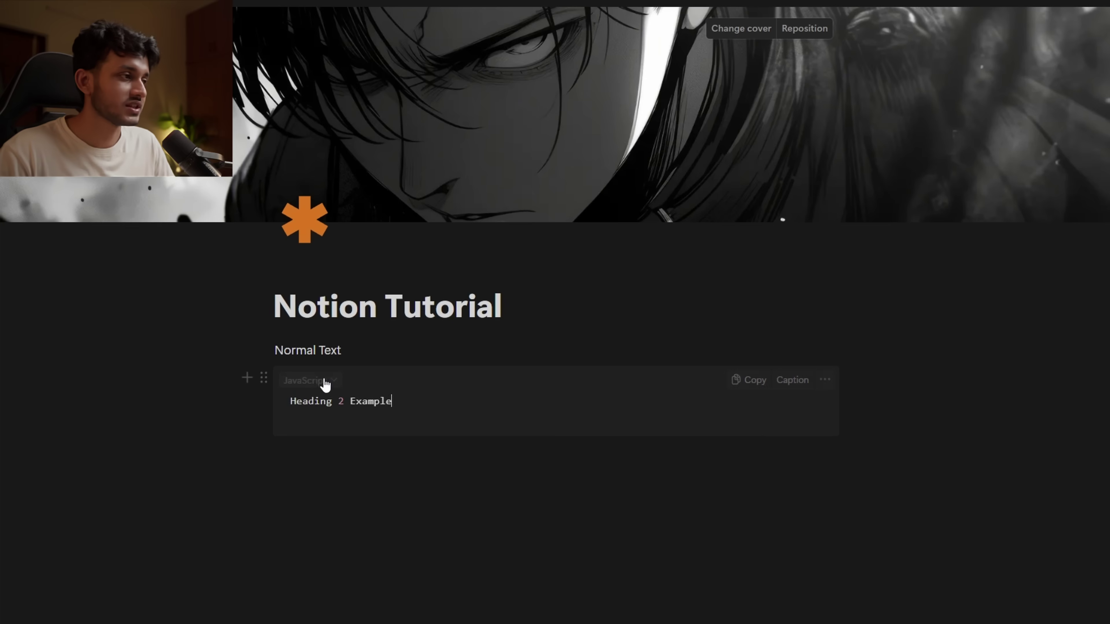
{"action": "left_click", "coordinate": [332, 384]}
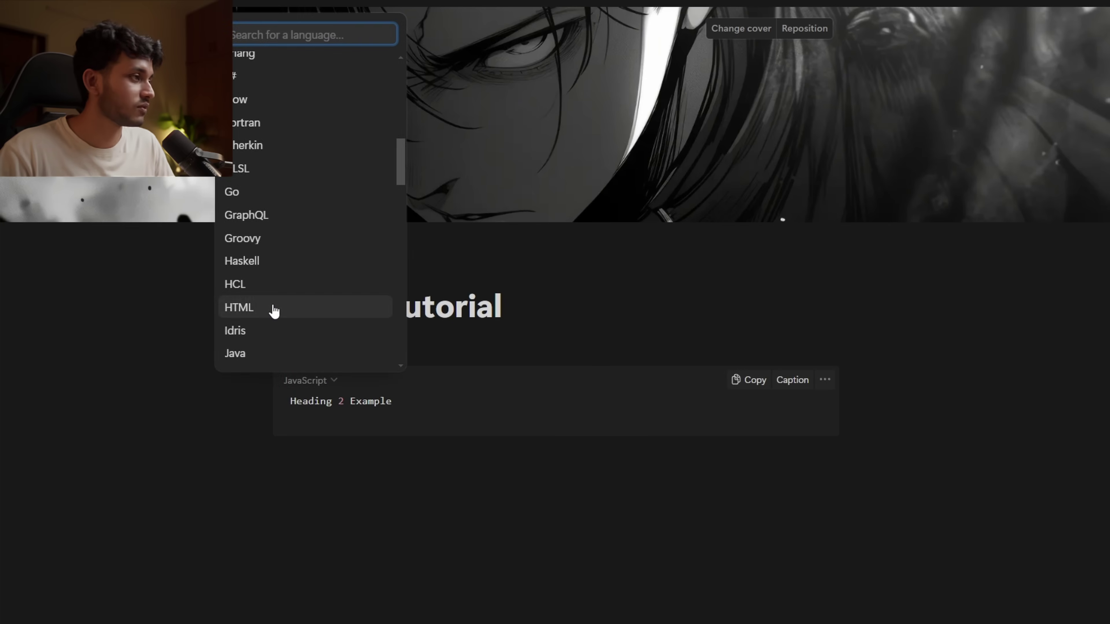
{"action": "type", "text": "ph"}
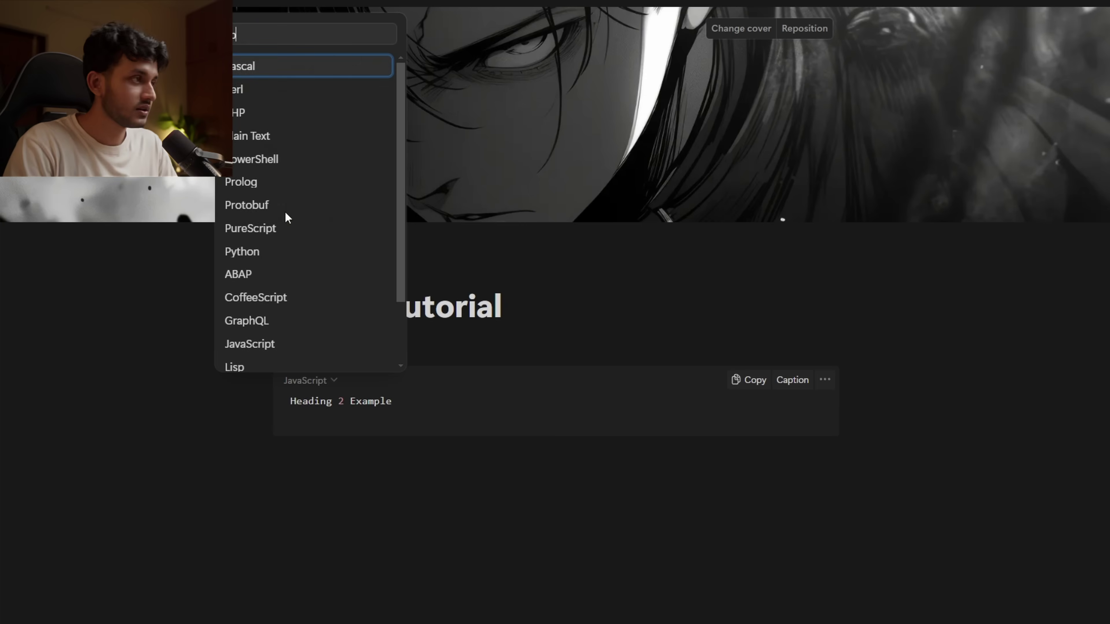
{"action": "key", "text": "BackSpace"}
{"action": "key", "text": "BackSpace"}
{"action": "type", "text": "py"}
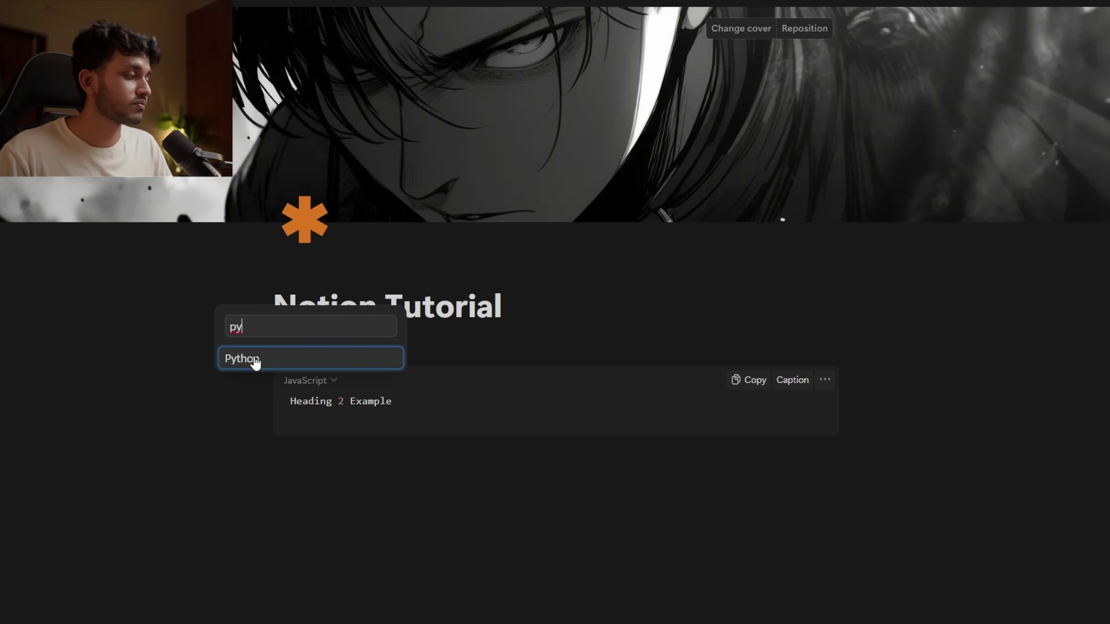
{"action": "left_click", "coordinate": [256, 362]}
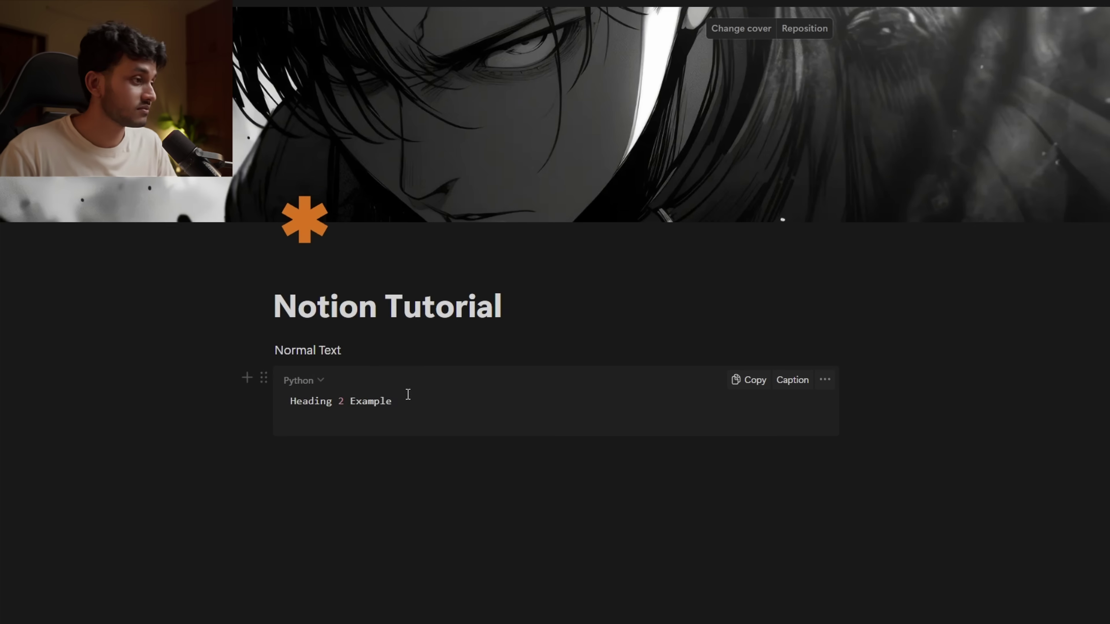
- Try turning the Heading 2 Example code block into a quote, and restore it as a code block
{"action": "left_click", "coordinate": [262, 384]}
{"action": "left_click", "coordinate": [90, 392]}
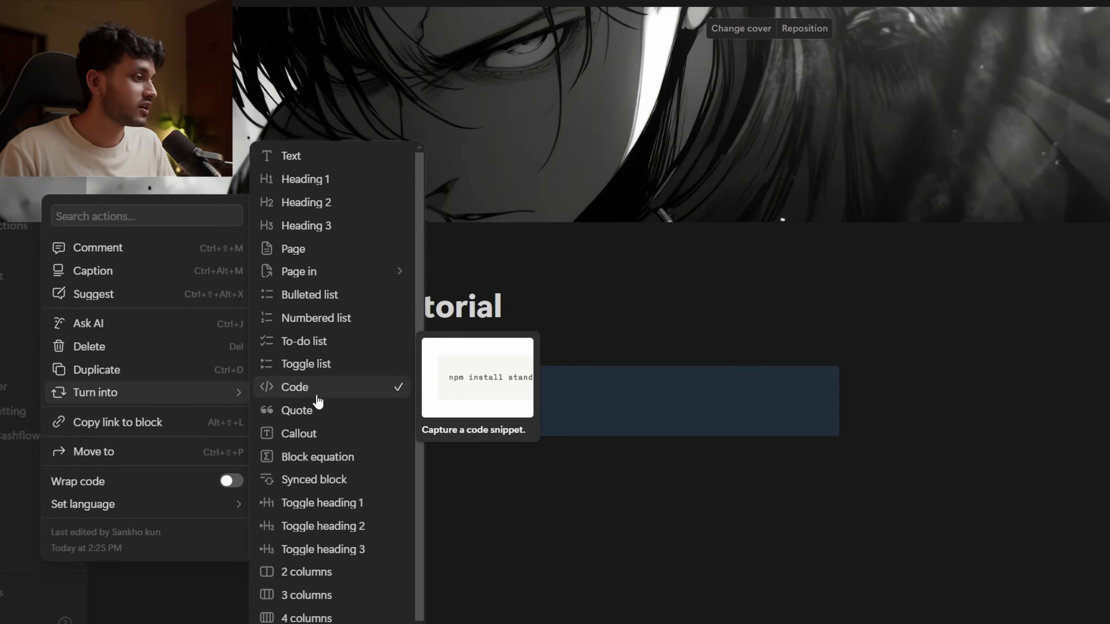
{"action": "left_click", "coordinate": [317, 410]}
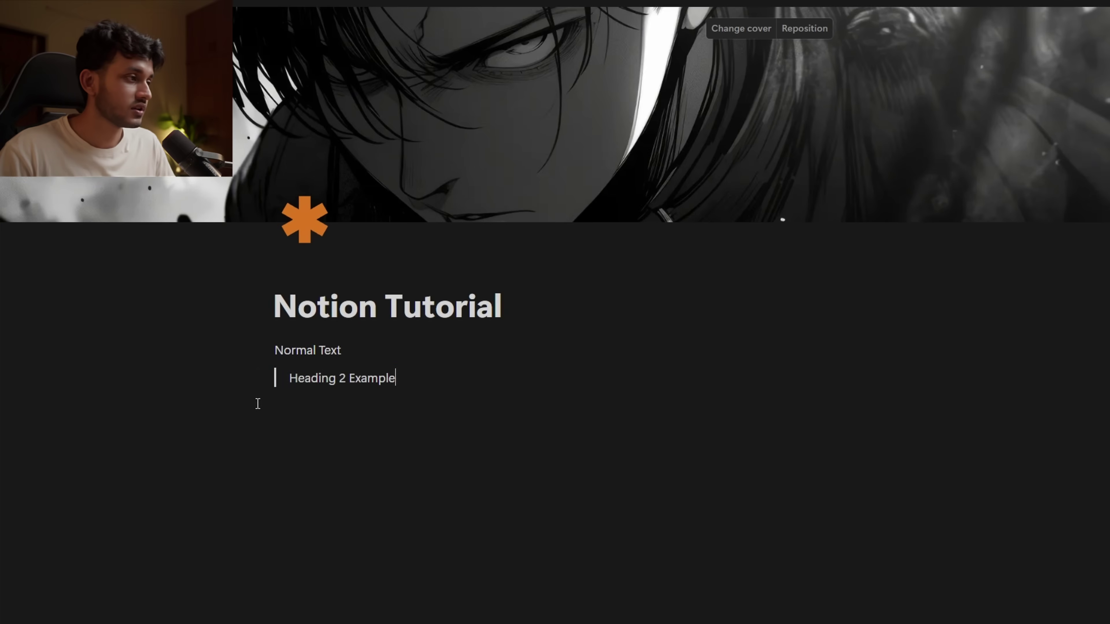
{"action": "left_click", "coordinate": [263, 378]}
{"action": "mouse_move", "coordinate": [128, 382]}
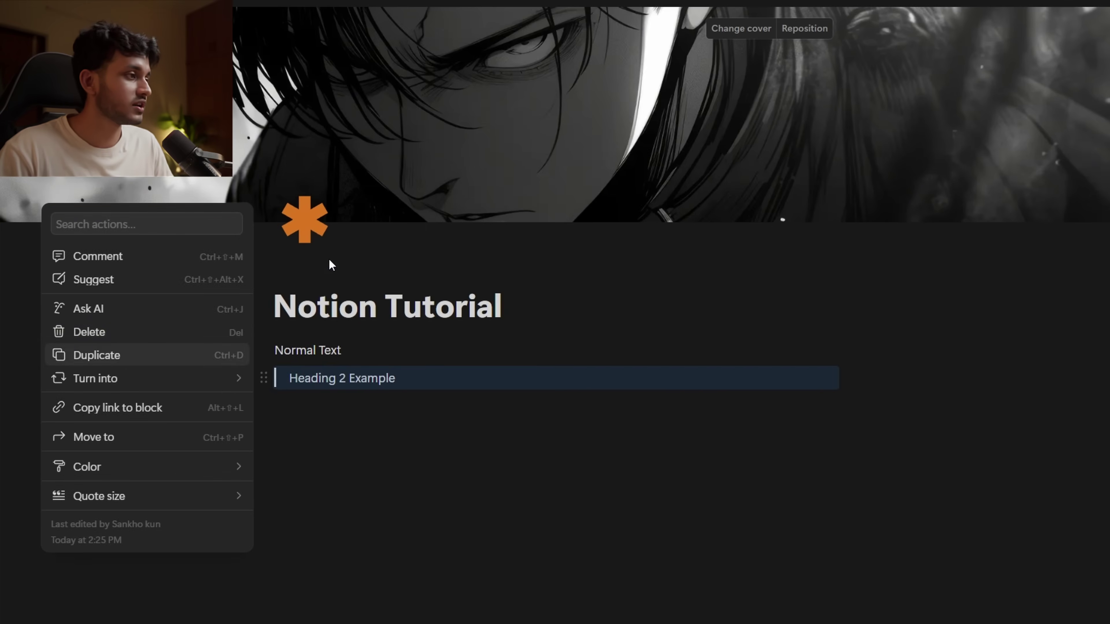
{"action": "mouse_move", "coordinate": [236, 384]}
{"action": "left_click", "coordinate": [394, 376]}
- Add a toggle list below the code block with the entries Item 1, Item 2 and Item 3
{"action": "left_click", "coordinate": [328, 466]}
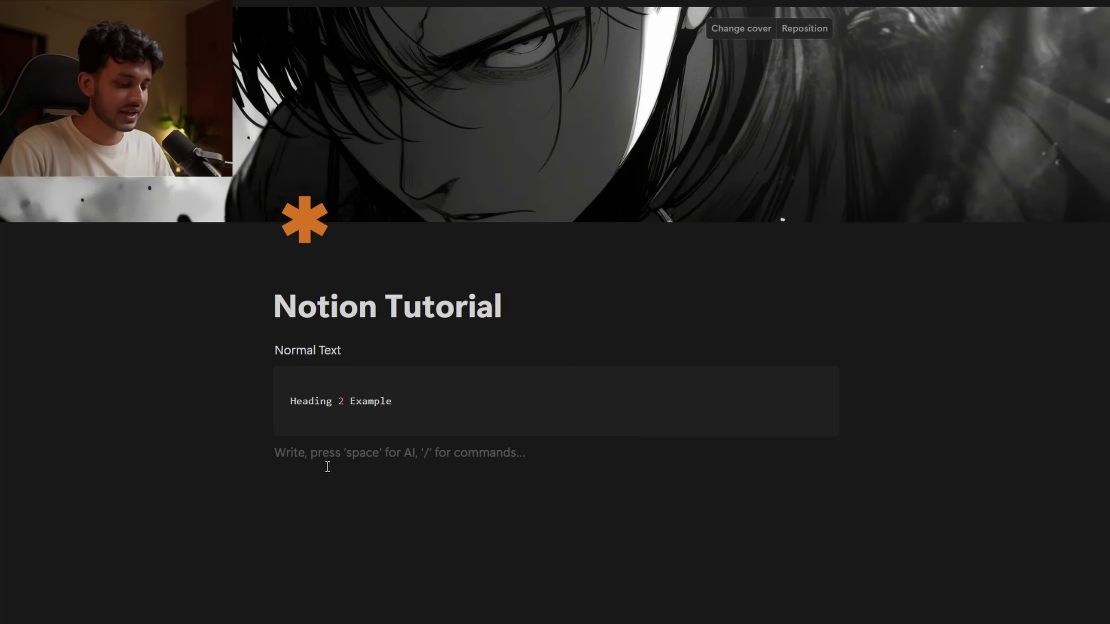
{"action": "type", "text": "/to"}
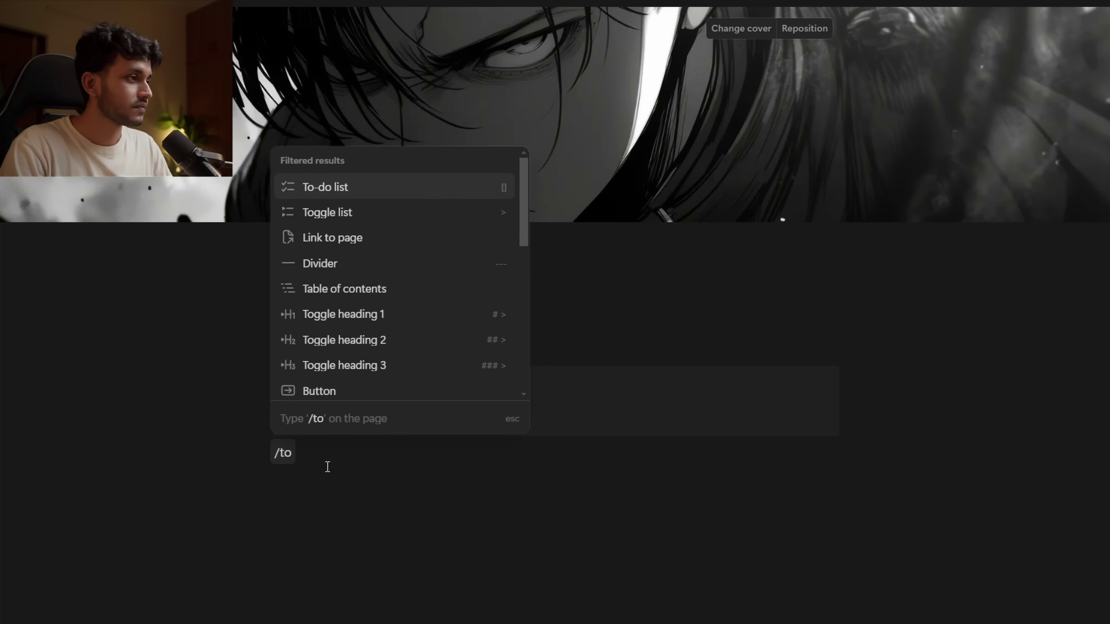
{"action": "type", "text": "gg"}
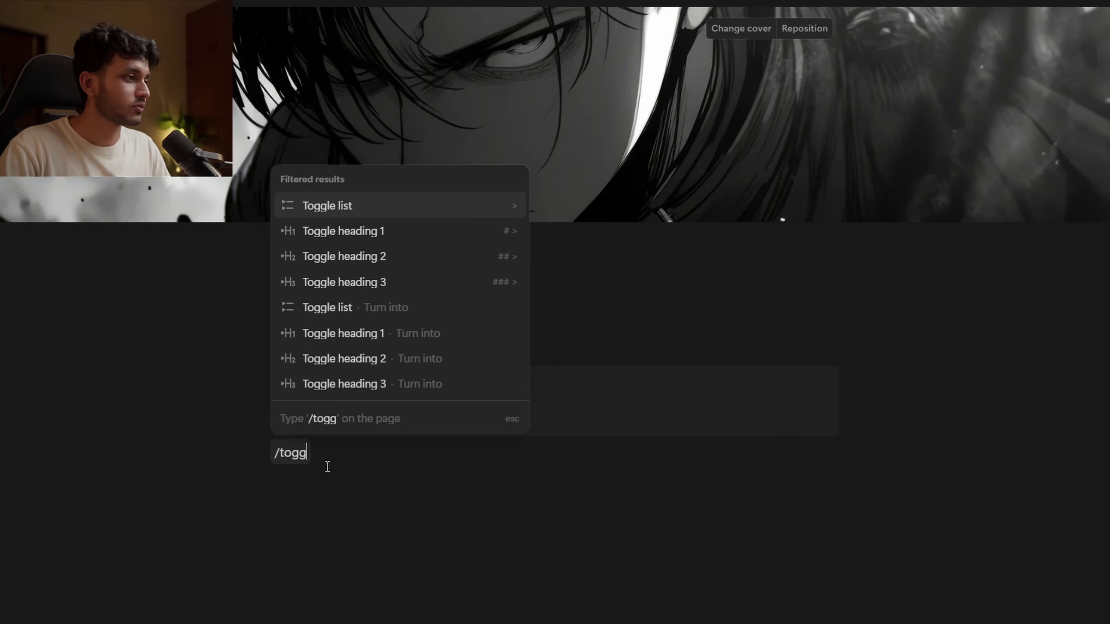
{"action": "key", "text": "Return"}
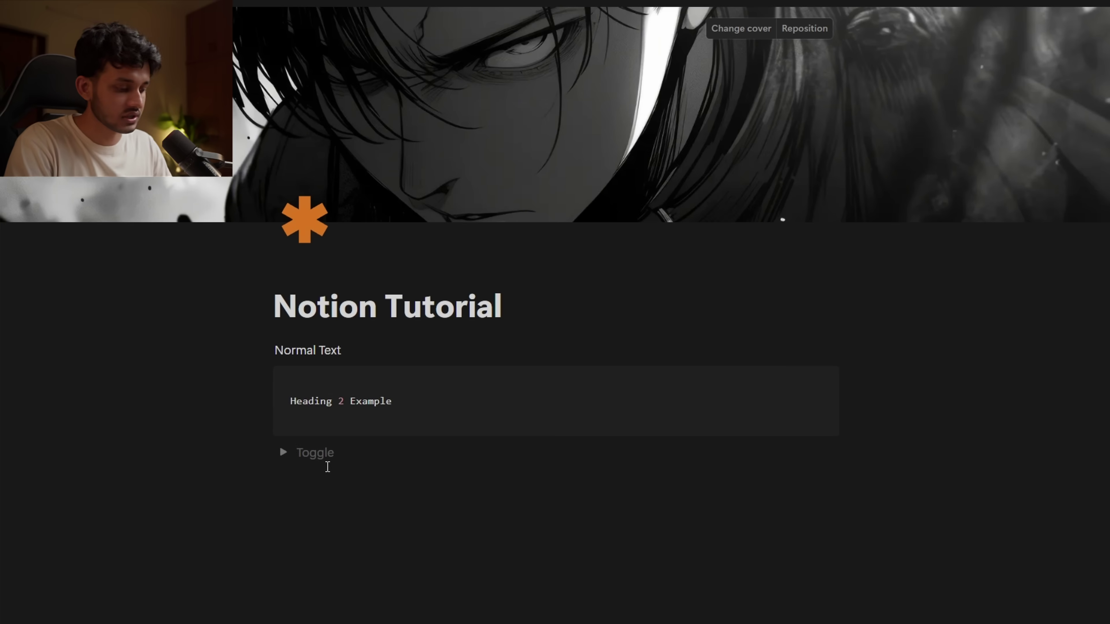
{"action": "type", "text": "Item 1"}
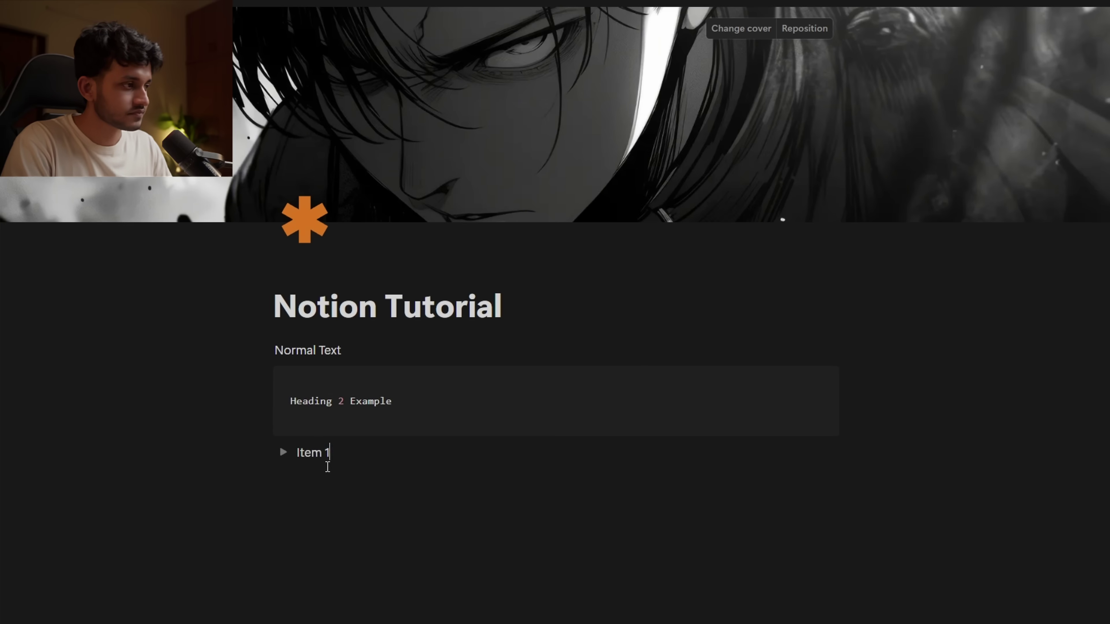
{"action": "key", "text": "Return"}
{"action": "type", "text": "Item 2"}
{"action": "key", "text": "Return"}
{"action": "type", "text": "Item 3"}
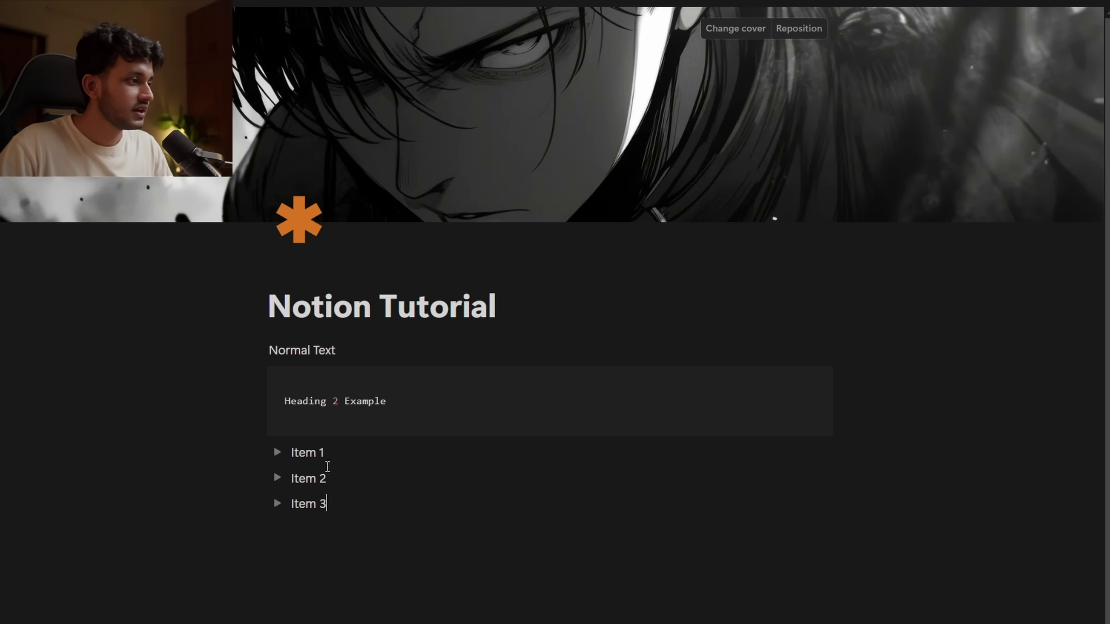
- Write "Description 1" inside the Item 1 toggle and "Description 2" inside the Item 2 toggle
{"action": "left_click", "coordinate": [276, 453]}
{"action": "left_click", "coordinate": [304, 476]}
{"action": "type", "text": "De"}
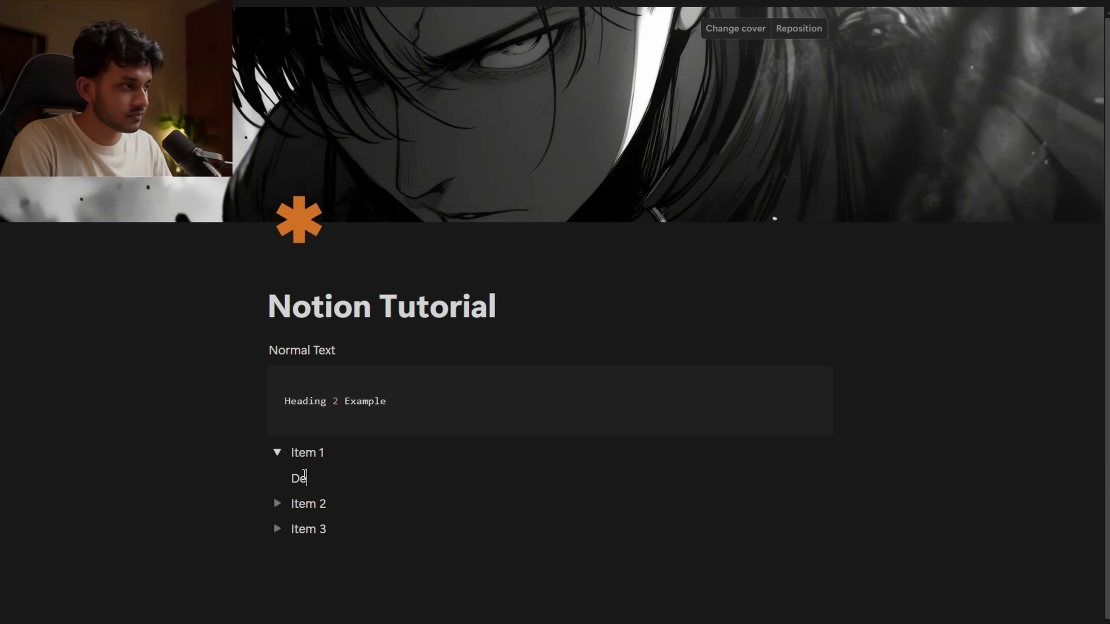
{"action": "type", "text": "scription 1"}
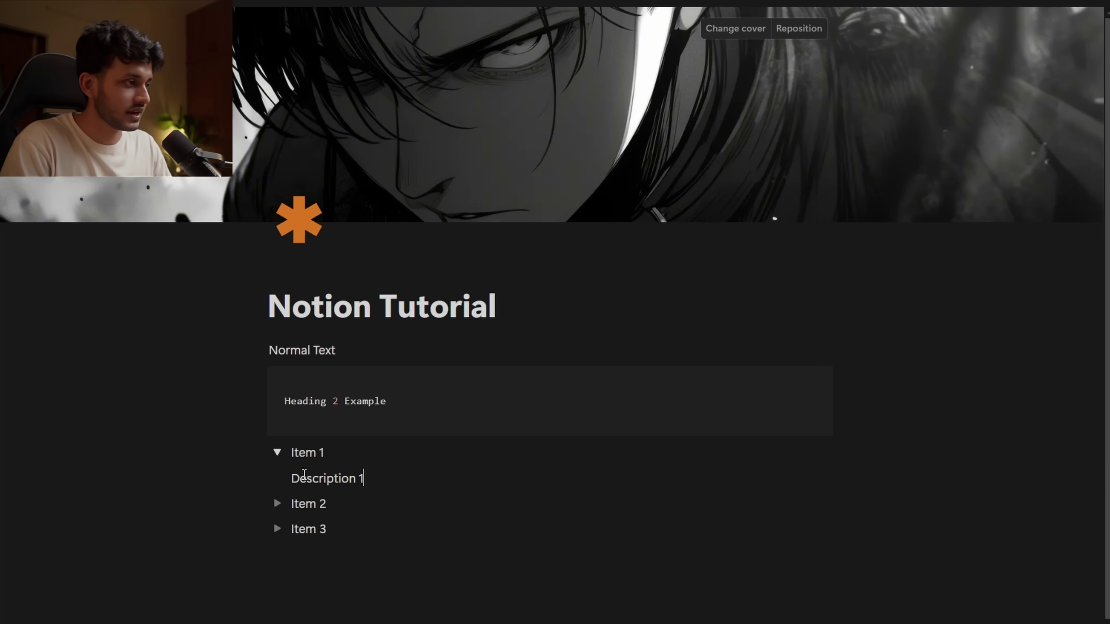
{"action": "left_click", "coordinate": [277, 504]}
{"action": "left_click", "coordinate": [312, 527]}
{"action": "type", "text": "Des"}
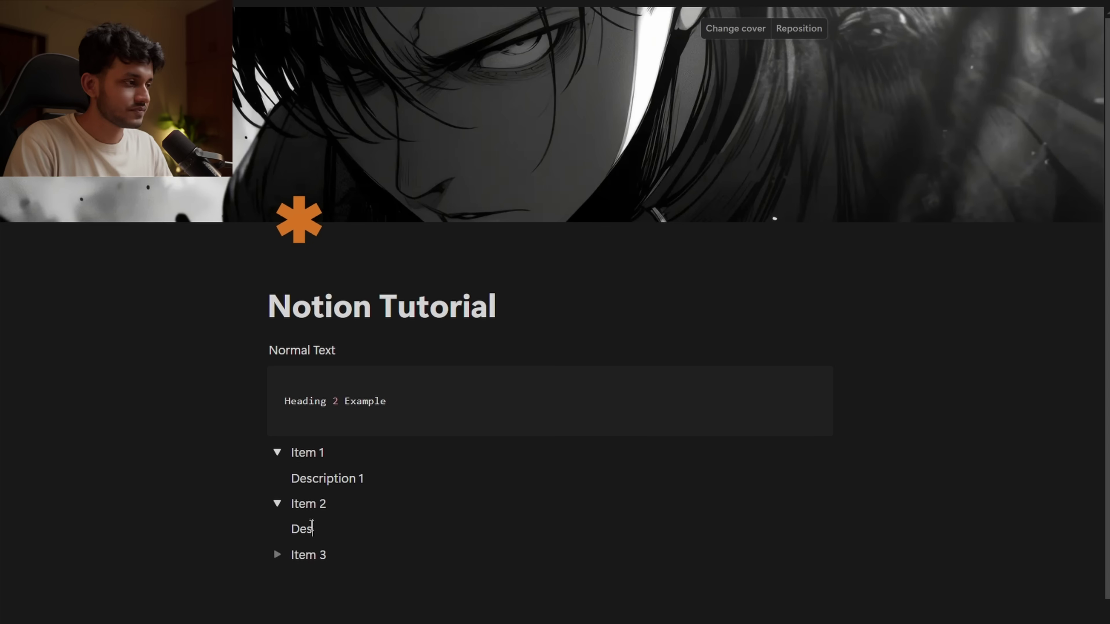
{"action": "type", "text": "cription 2"}
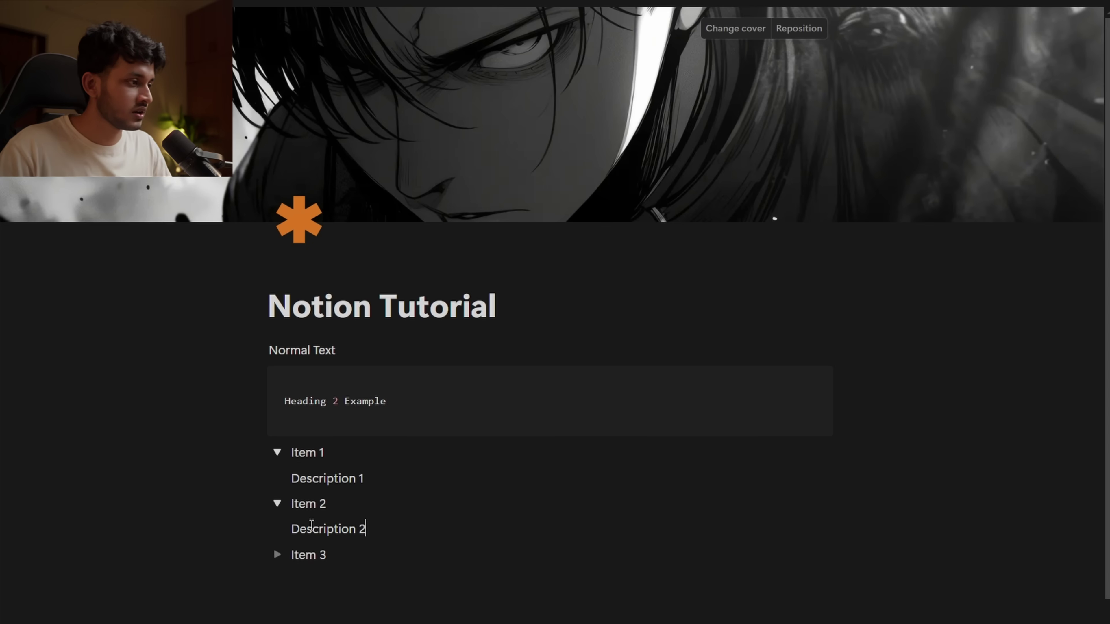
- Write "Description 3" inside the Item 3 toggle and collapse all three toggles
{"action": "left_click", "coordinate": [277, 554]}
{"action": "left_click", "coordinate": [293, 577]}
{"action": "type", "text": "Desciption 3"}
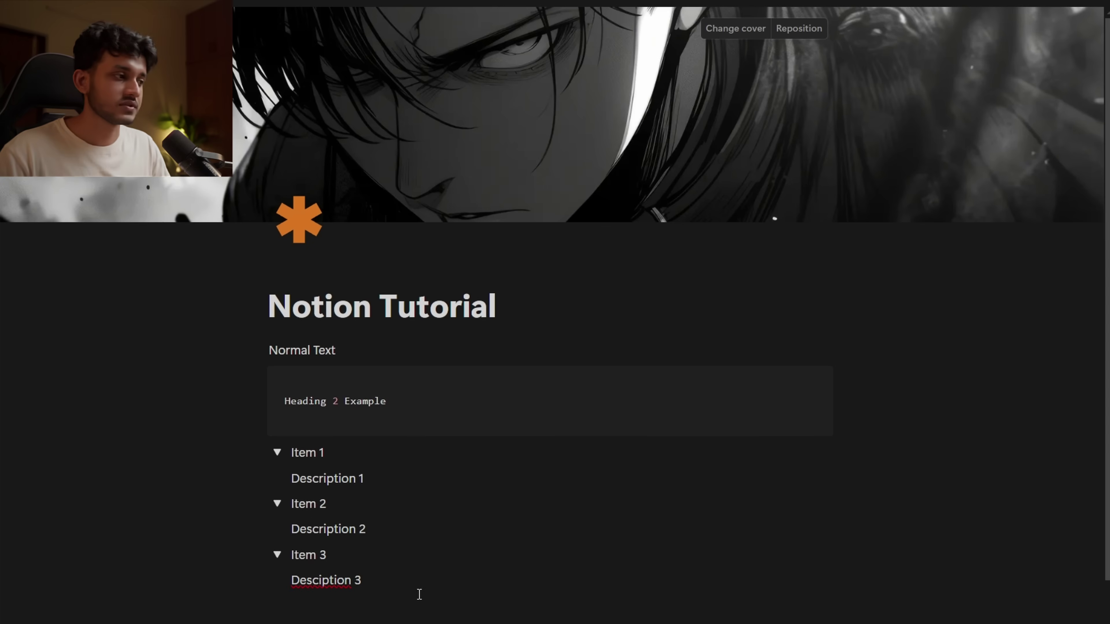
{"action": "key", "text": "Return"}
{"action": "left_click", "coordinate": [318, 581]}
{"action": "type", "text": "ription 3"}
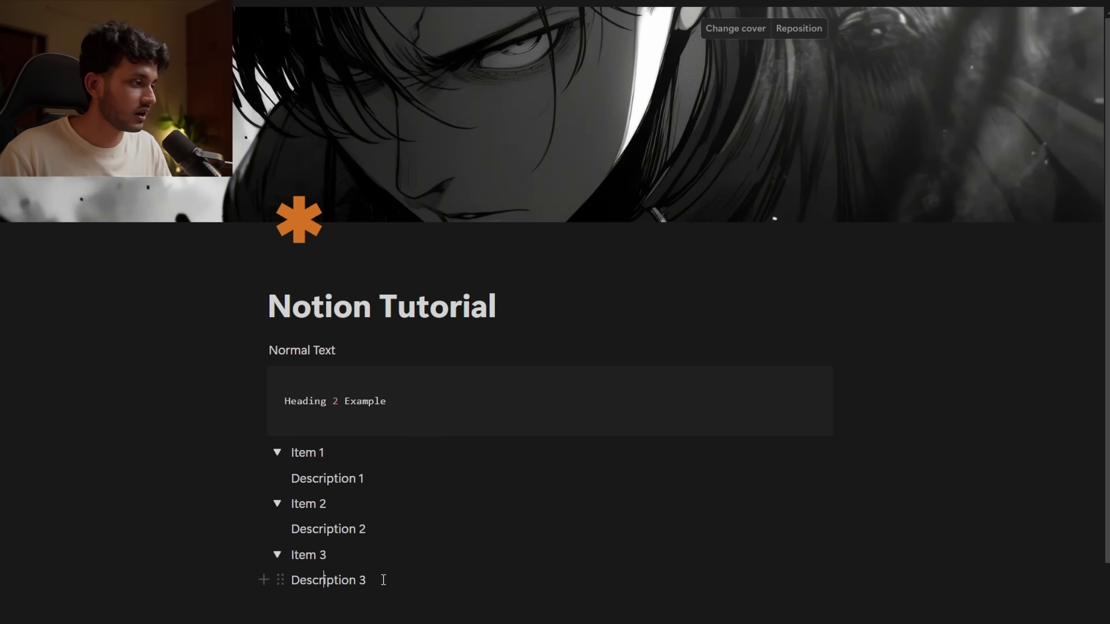
{"action": "left_click", "coordinate": [277, 554]}
{"action": "left_click", "coordinate": [278, 504], "text": "alt"}
- Add a numbered list below the toggles with the entries Item 4, Item 5 and Item 6
{"action": "left_click", "coordinate": [341, 529]}
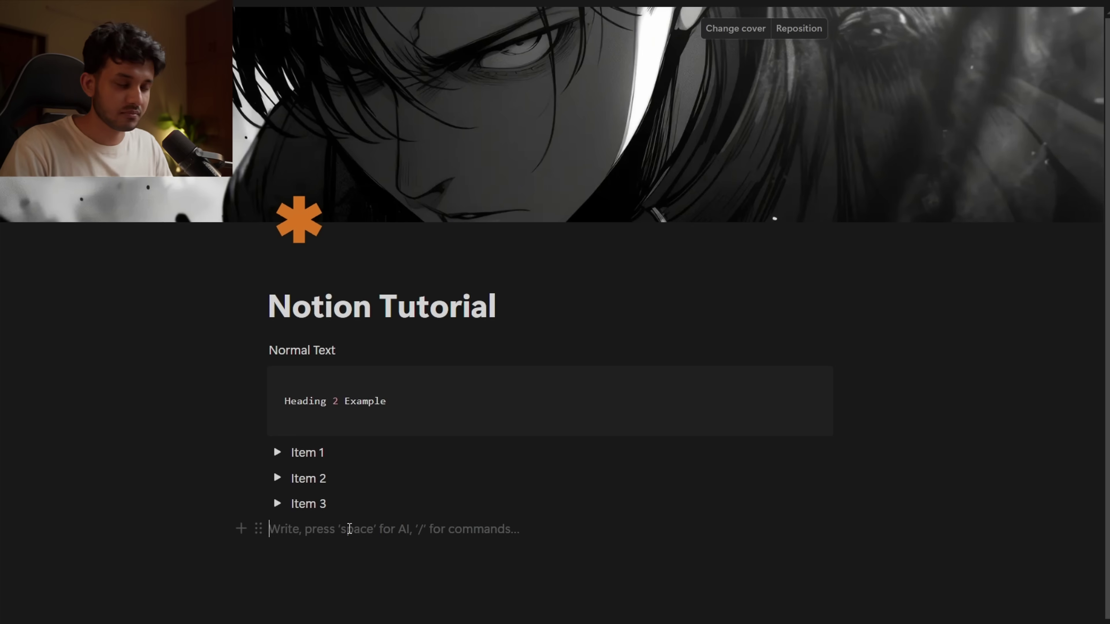
{"action": "type", "text": "/nu"}
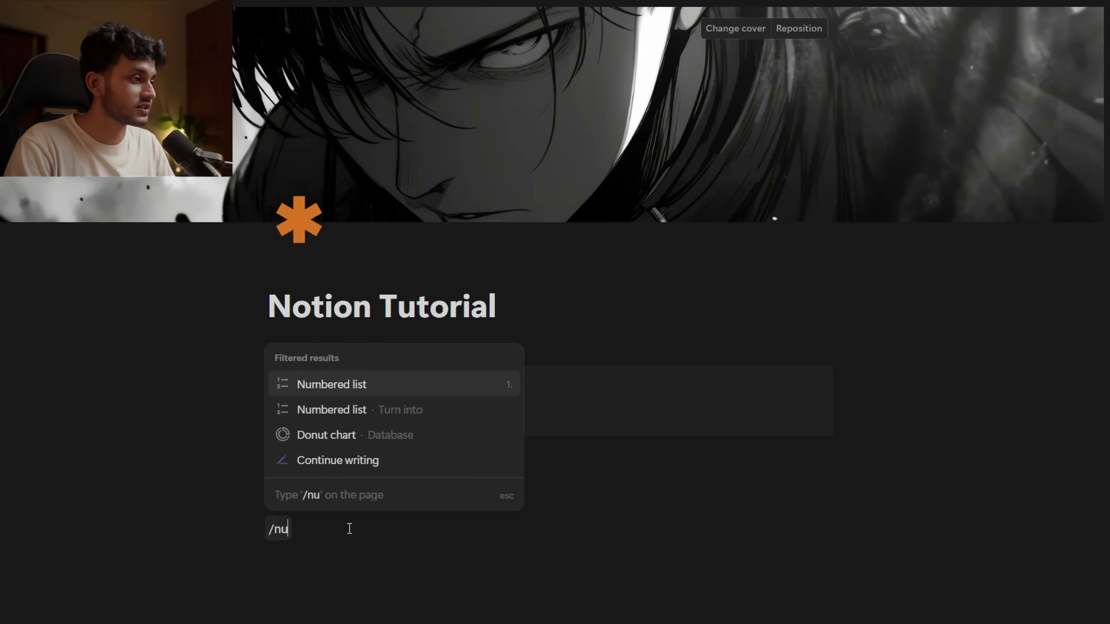
{"action": "key", "text": "Return"}
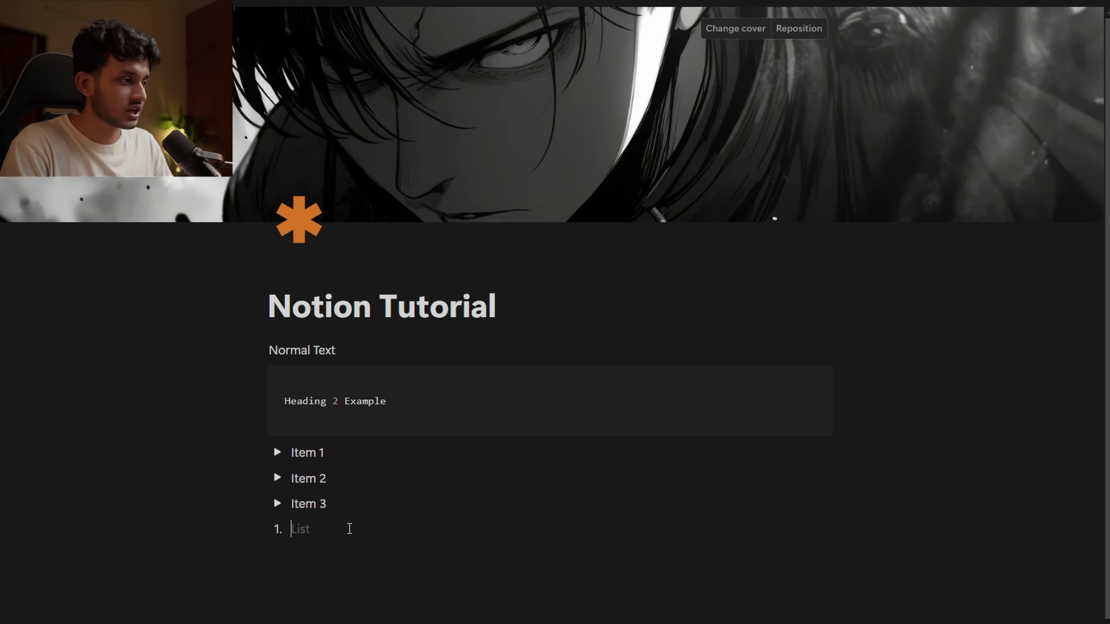
{"action": "type", "text": "Item 4"}
{"action": "key", "text": "Return"}
{"action": "type", "text": "Item "}
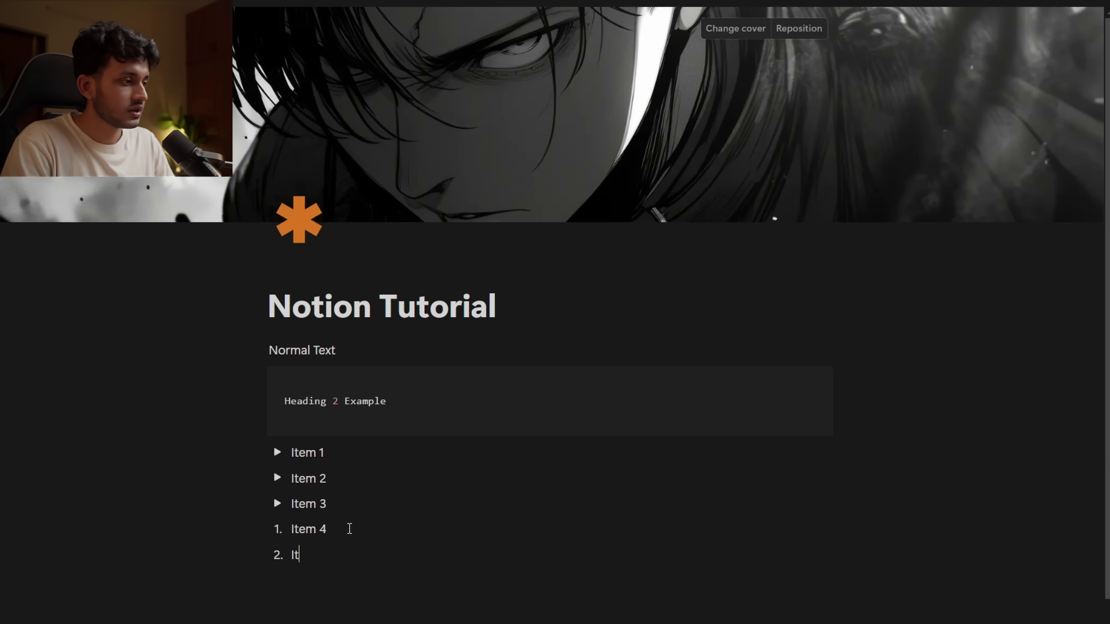
{"action": "type", "text": "5"}
{"action": "key", "text": "Return"}
{"action": "type", "text": "Item "}
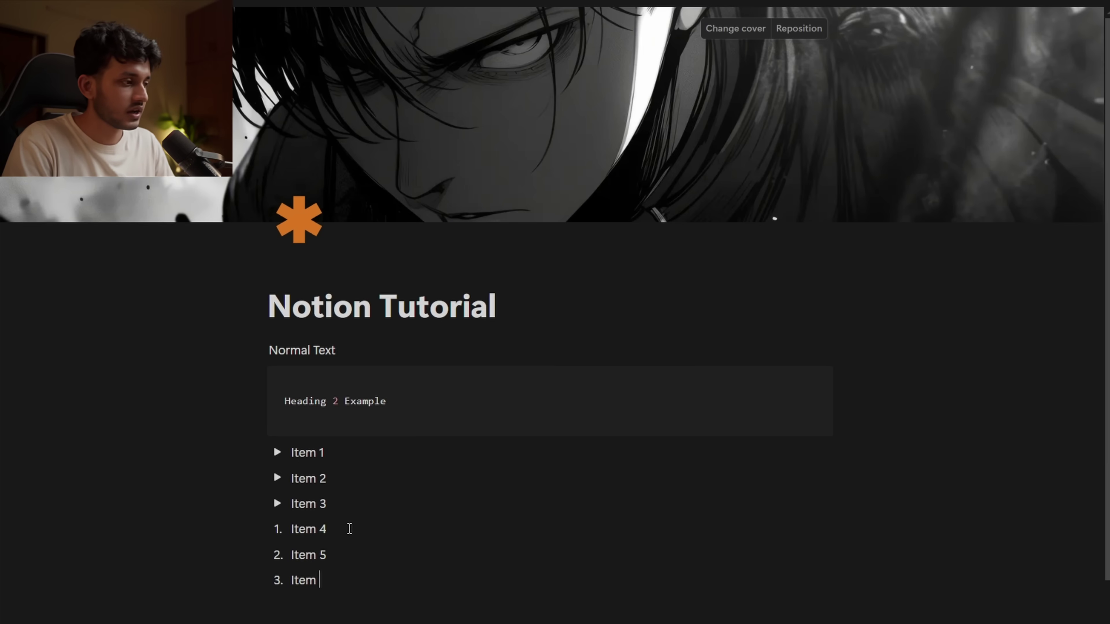
{"action": "type", "text": "6"}
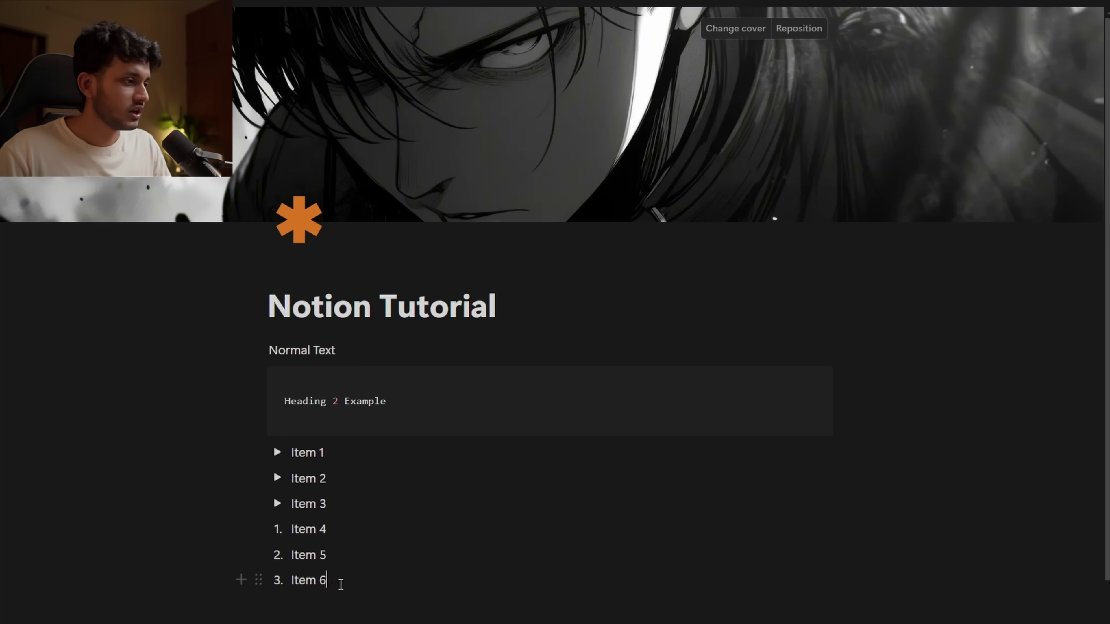
- Move the numbered list into a second column beside Item 1, and place Item 2 and Item 3 under Item 1
{"action": "left_click_drag", "start_coordinate": [341, 584], "coordinate": [835, 455]}
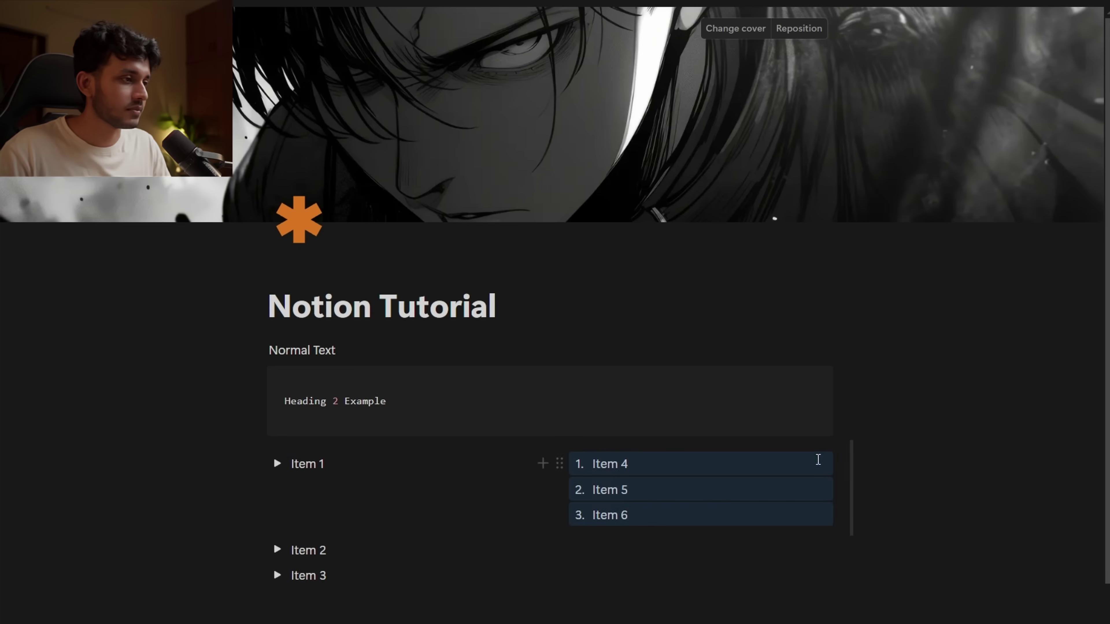
{"action": "left_click", "coordinate": [400, 534]}
{"action": "left_click_drag", "start_coordinate": [280, 565], "coordinate": [266, 478]}
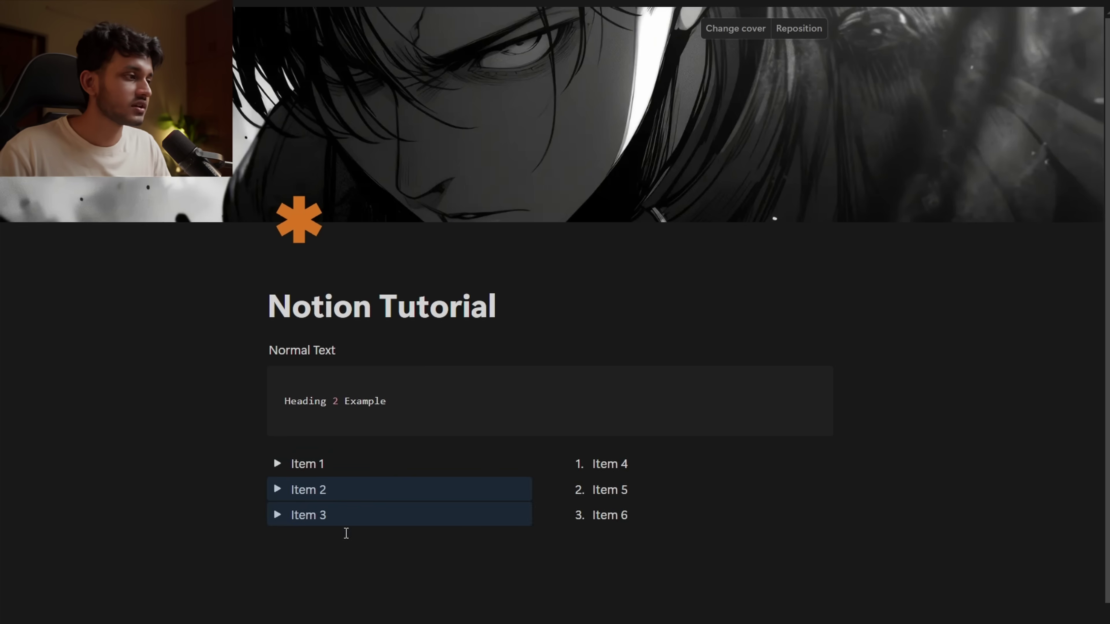
{"action": "left_click", "coordinate": [383, 497]}
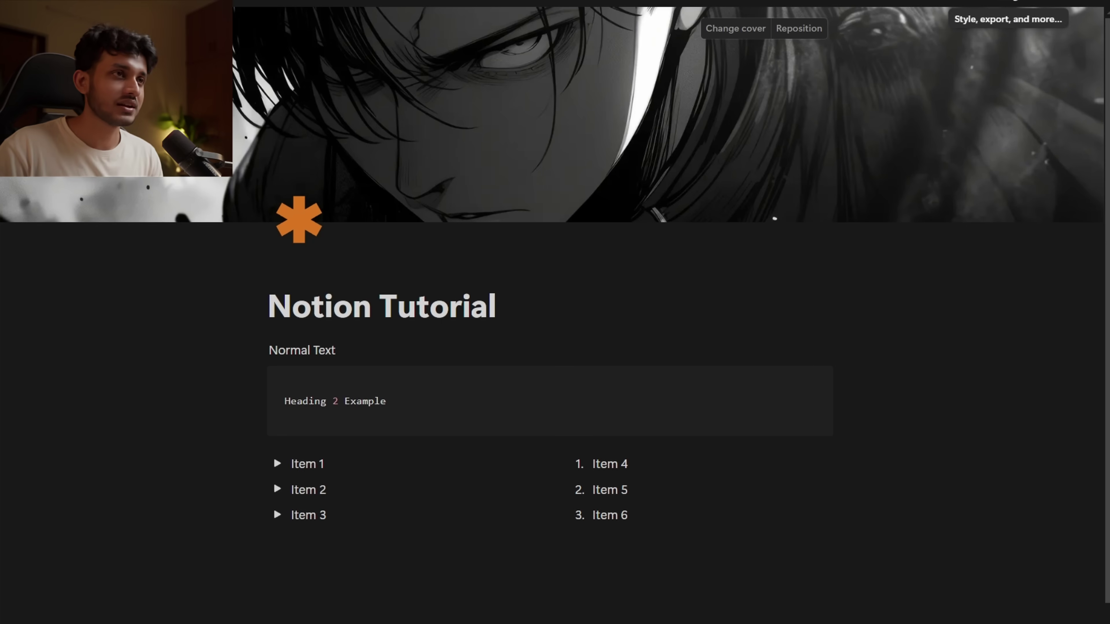
- Enable small text and full width for the Notion Tutorial page
{"action": "left_click", "coordinate": [1096, 4]}
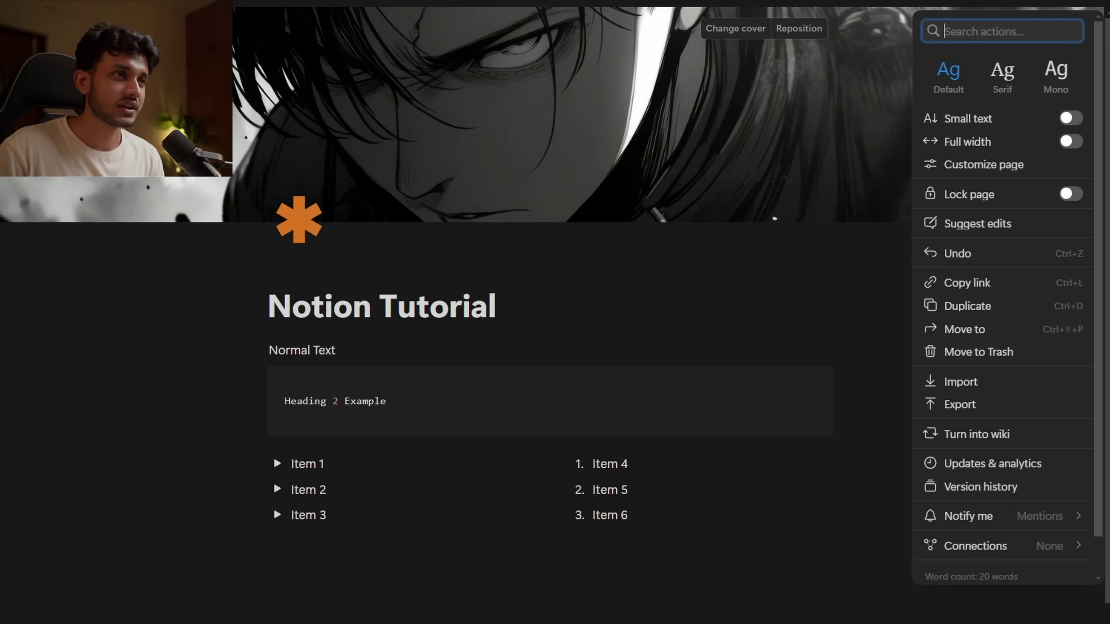
{"action": "left_click", "coordinate": [1071, 118]}
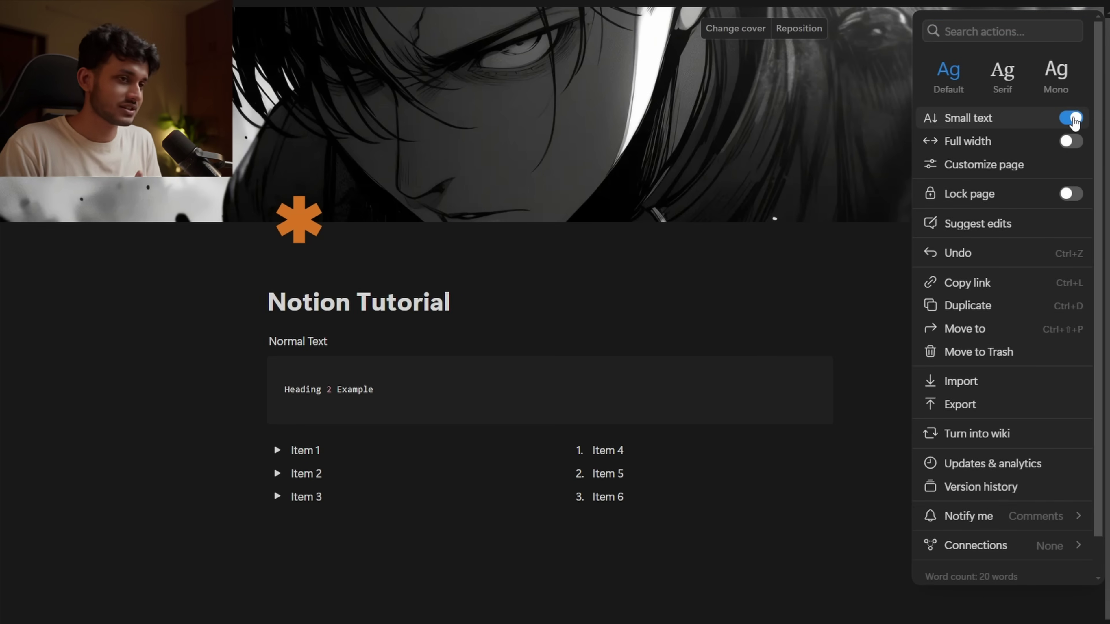
{"action": "left_click", "coordinate": [1069, 142]}
{"action": "left_click", "coordinate": [806, 310]}
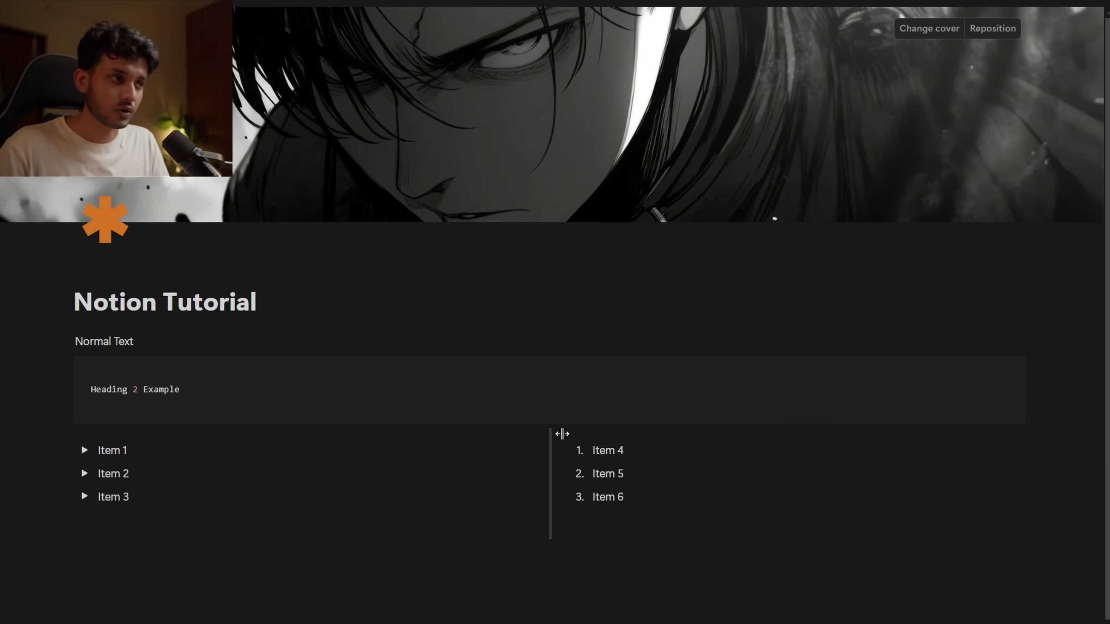
- Start a bulleted list below the columns with the entry Spec 1
{"action": "scroll", "coordinate": [485, 512], "scroll_direction": "down", "scroll_amount": 2}
{"action": "left_click", "coordinate": [256, 477]}
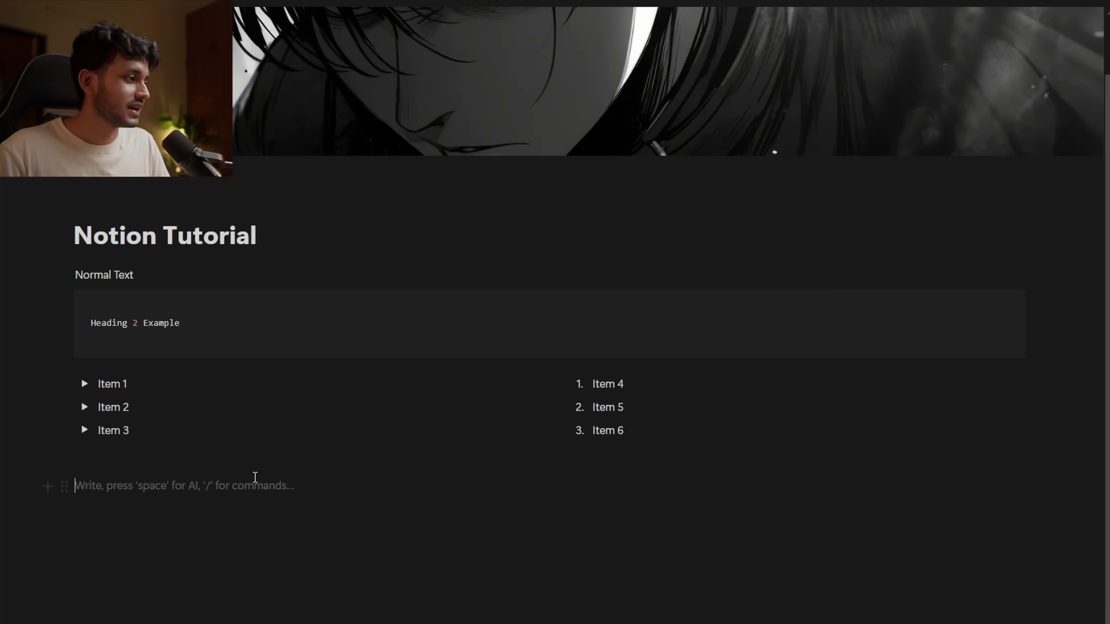
{"action": "type", "text": "/"}
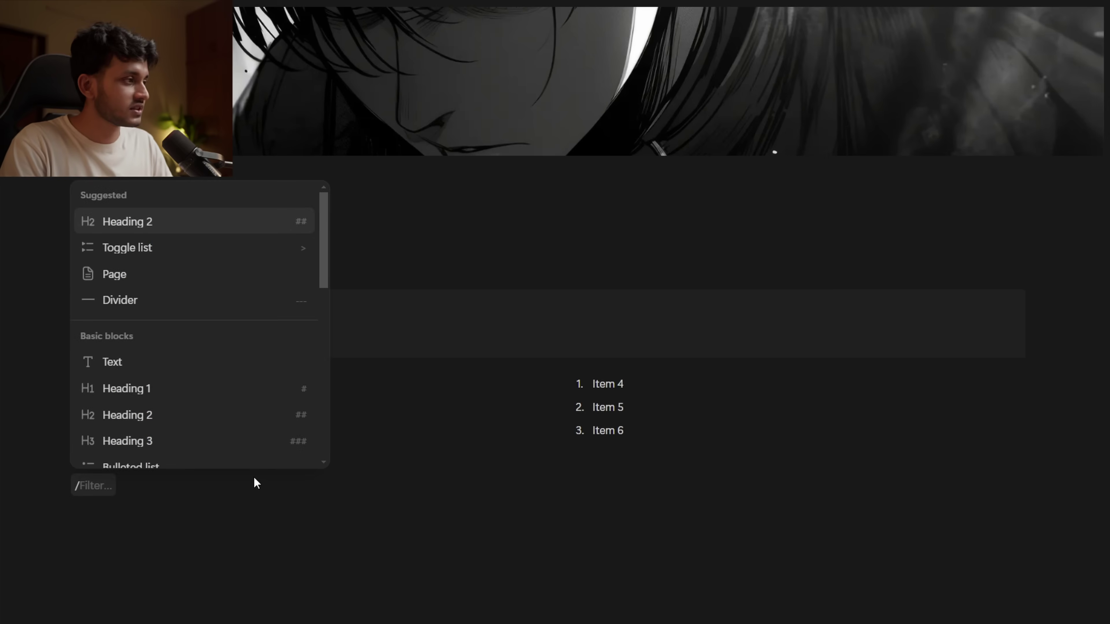
{"action": "type", "text": "bull"}
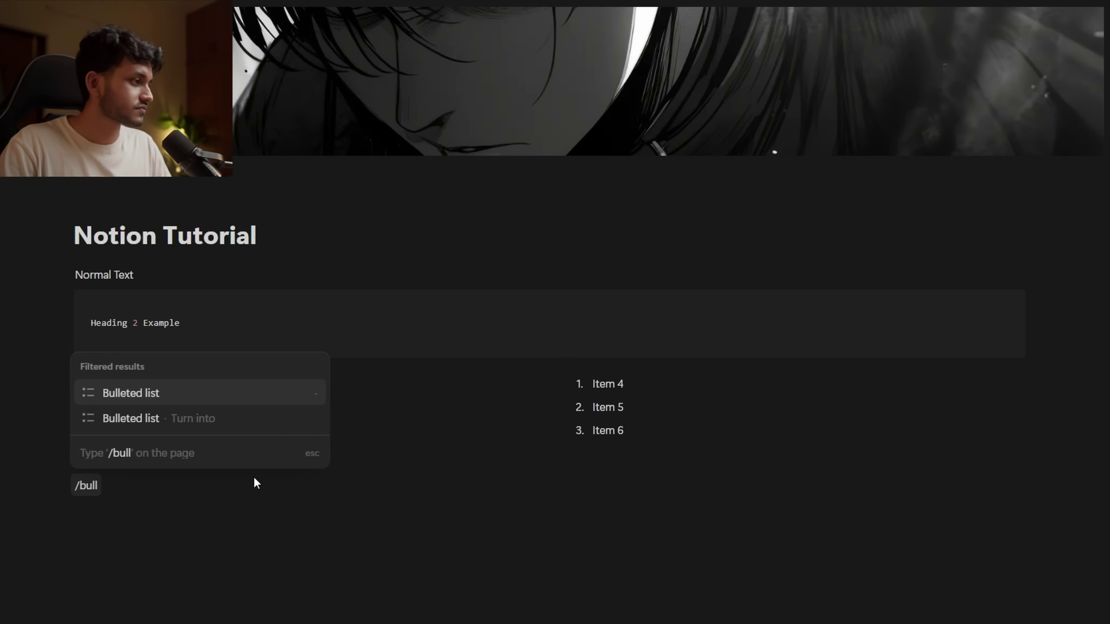
{"action": "key", "text": "Return"}
{"action": "type", "text": "Ietm"}
{"action": "key", "text": "BackSpace"}
{"action": "key", "text": "BackSpace"}
{"action": "key", "text": "BackSpace"}
{"action": "key", "text": "BackSpace"}
{"action": "type", "text": "Spec 1"}
- Add the entries Spec 2 and Spec 3 to the bulleted list
{"action": "key", "text": "Return"}
{"action": "type", "text": "Spec"}
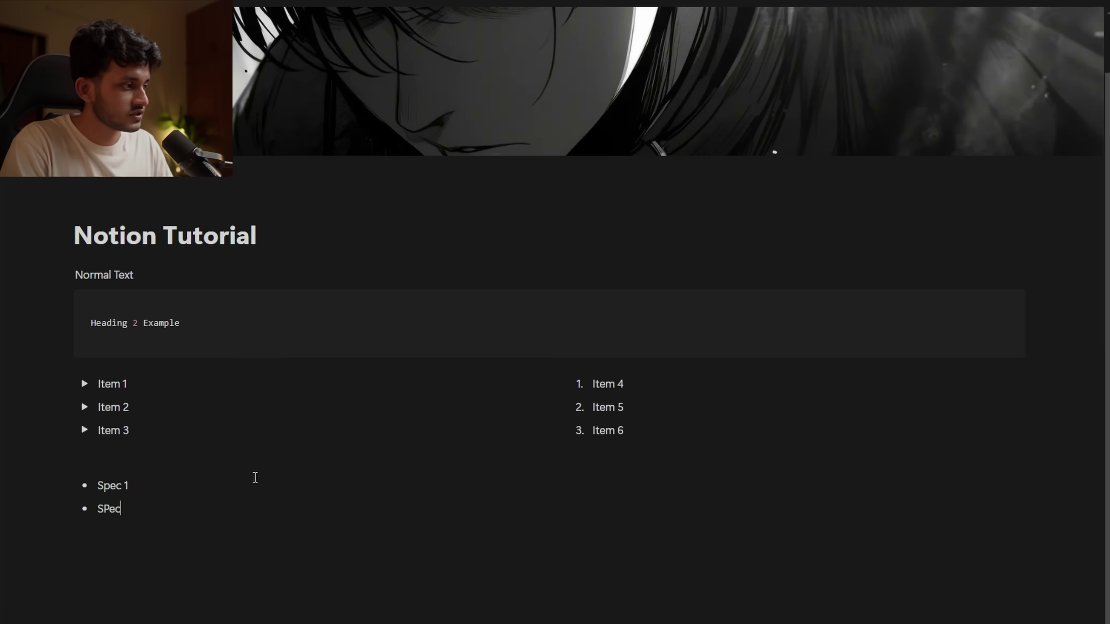
{"action": "key", "text": "BackSpace"}
{"action": "key", "text": "BackSpace"}
{"action": "key", "text": "BackSpace"}
{"action": "type", "text": "pec 2"}
{"action": "key", "text": "Return"}
{"action": "type", "text": "Spec 3"}
{"action": "left_click", "coordinate": [150, 509]}
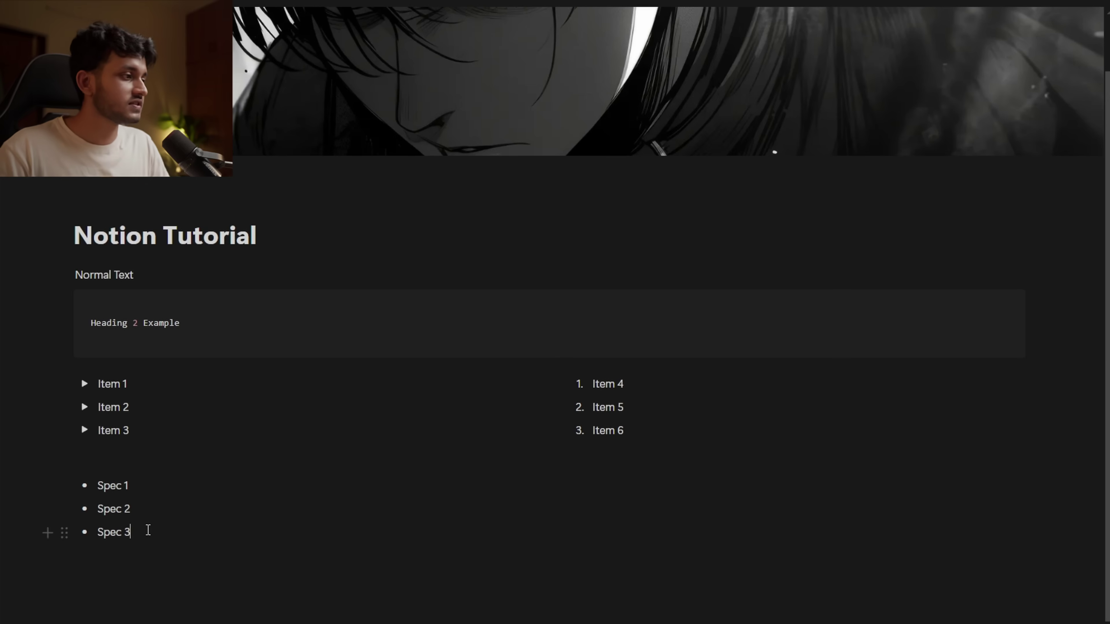
- Add a to-do list below the bulleted list with the entries Task 1, Task 2 and Task 3
{"action": "left_click", "coordinate": [164, 548]}
{"action": "key", "text": "Return"}
{"action": "key", "text": "BackSpace"}
{"action": "type", "text": "/che"}
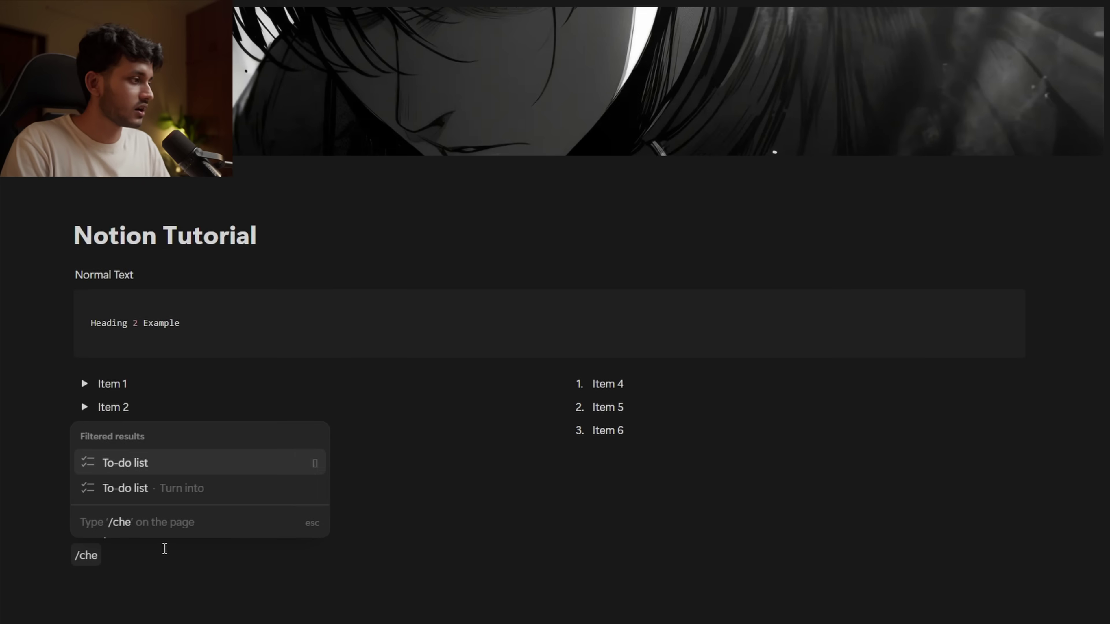
{"action": "key", "text": "Return"}
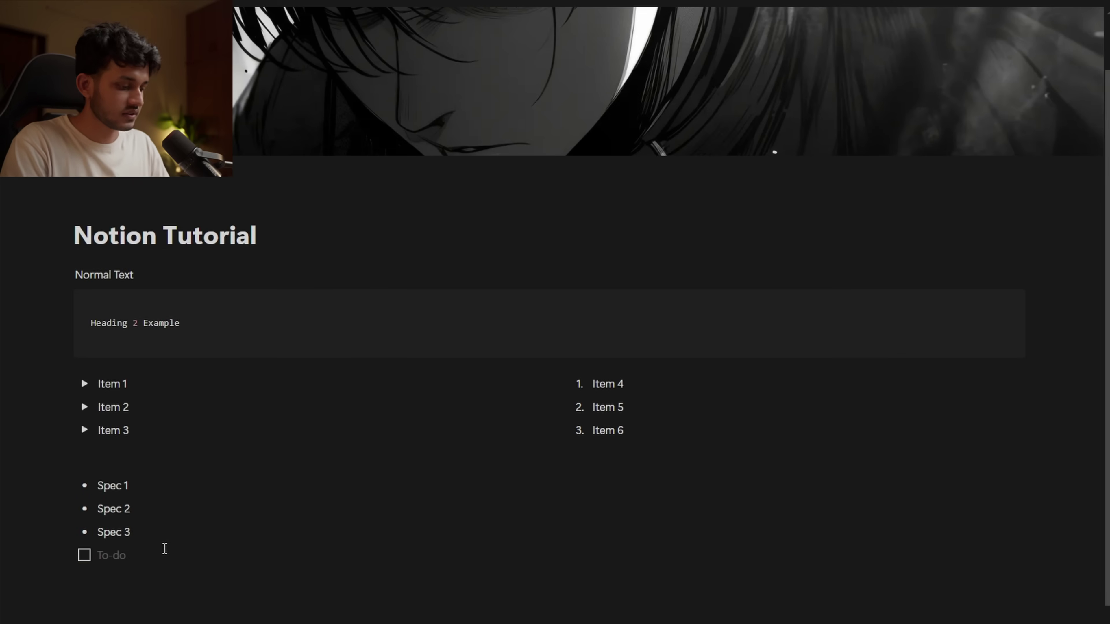
{"action": "type", "text": "Task 1"}
{"action": "key", "text": "Return"}
{"action": "type", "text": "Task 2"}
{"action": "key", "text": "Return"}
{"action": "key", "text": "Return"}
{"action": "type", "text": "[]Task"}
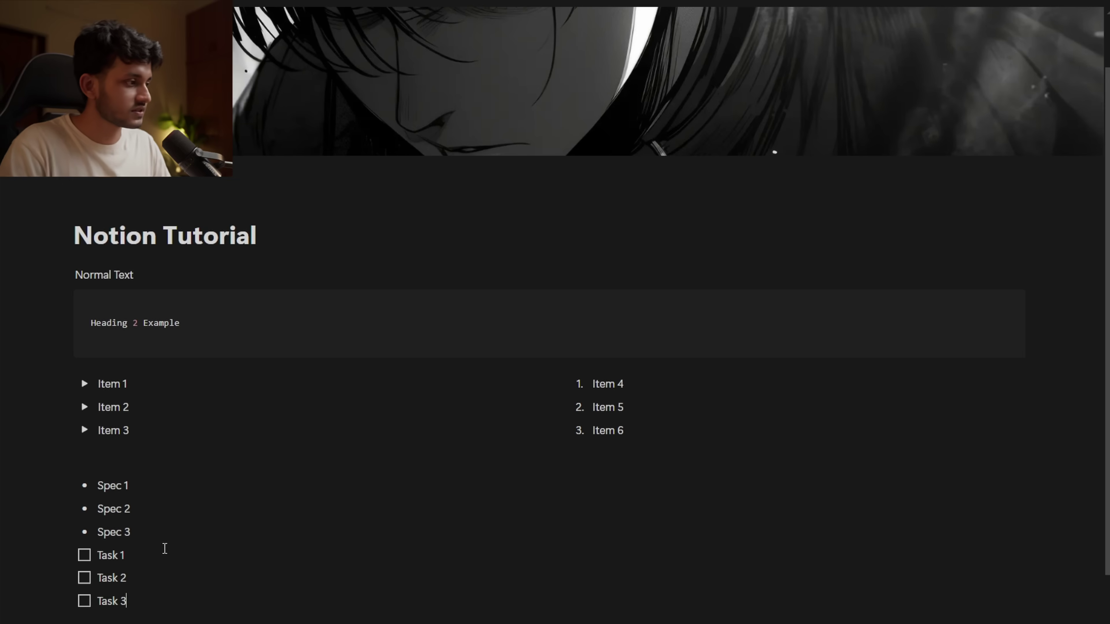
{"action": "type", "text": " 3"}
- Move the bulleted list and the to-do list into third and fourth columns beside the numbered list
{"action": "left_click_drag", "start_coordinate": [131, 606], "coordinate": [1032, 489]}
{"action": "left_click_drag", "start_coordinate": [139, 595], "coordinate": [80, 510]}
{"action": "left_click", "coordinate": [193, 578]}
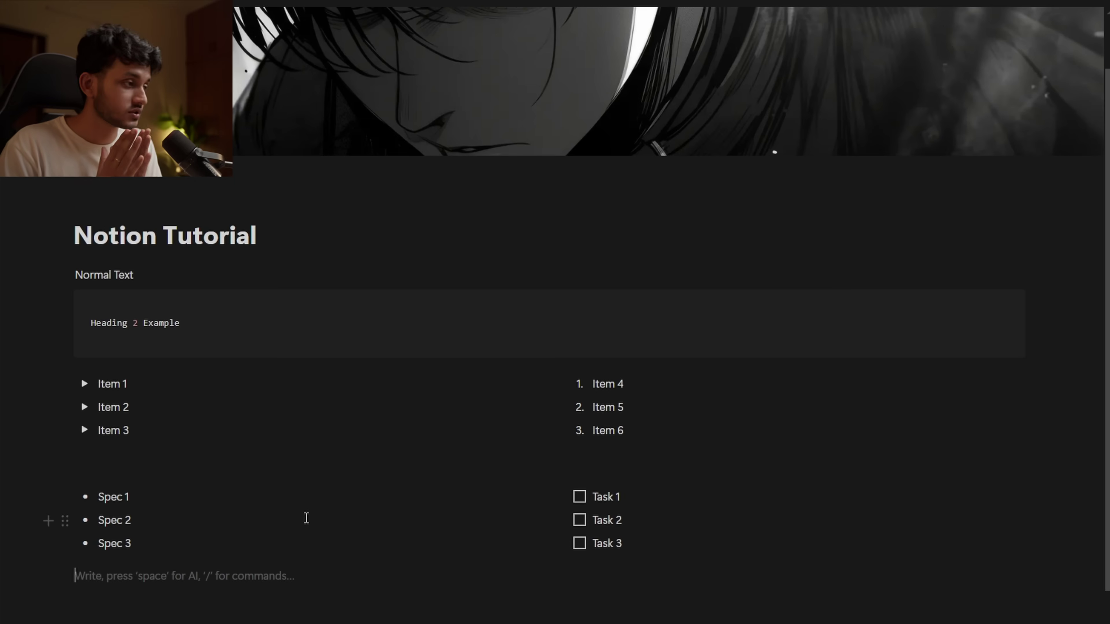
{"action": "left_click_drag", "start_coordinate": [142, 544], "coordinate": [1014, 386]}
{"action": "left_click_drag", "start_coordinate": [163, 551], "coordinate": [1080, 387]}
{"action": "left_click", "coordinate": [686, 524]}
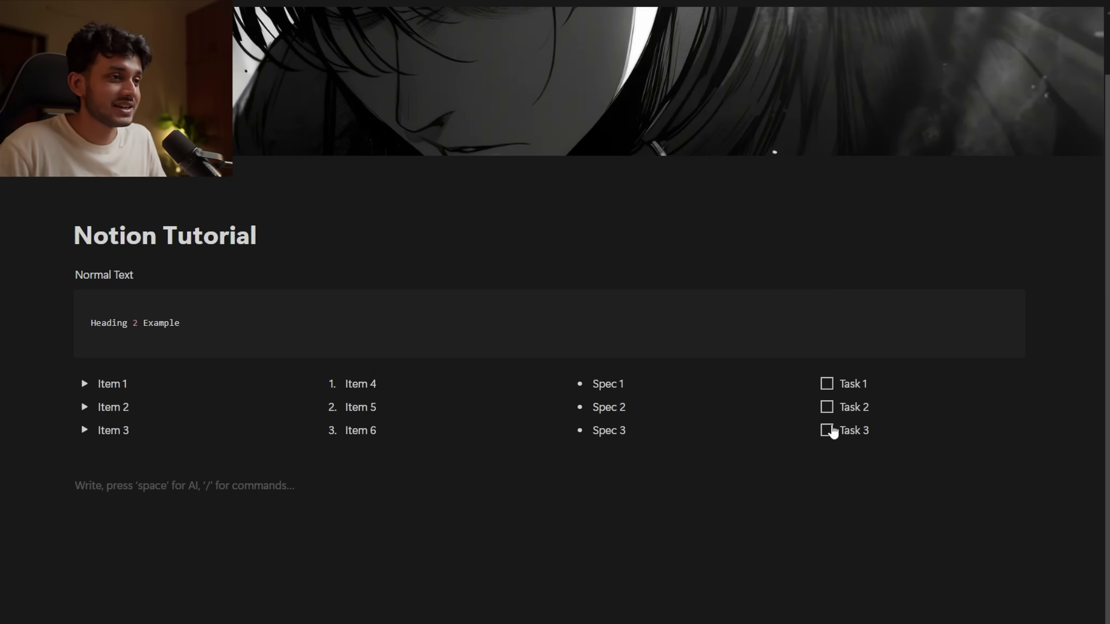
- Check off Task 1, Task 2 and Task 3, and uncheck all three again
{"action": "left_click", "coordinate": [825, 385]}
{"action": "left_click", "coordinate": [826, 407]}
{"action": "left_click", "coordinate": [826, 430]}
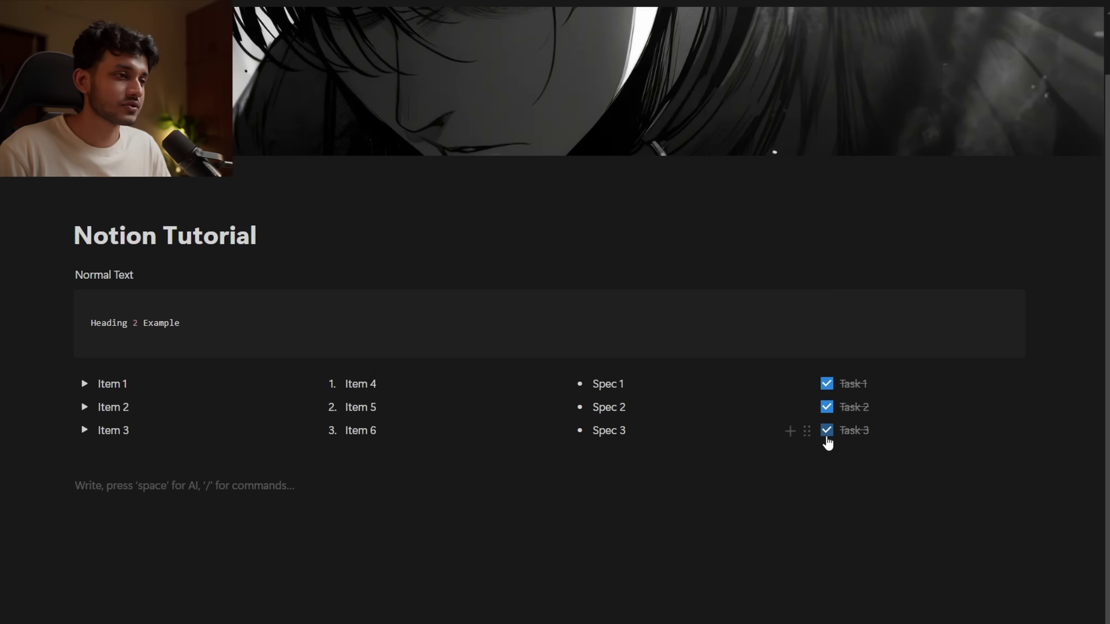
{"action": "left_click", "coordinate": [826, 431]}
{"action": "left_click", "coordinate": [826, 407]}
{"action": "left_click", "coordinate": [826, 384]}
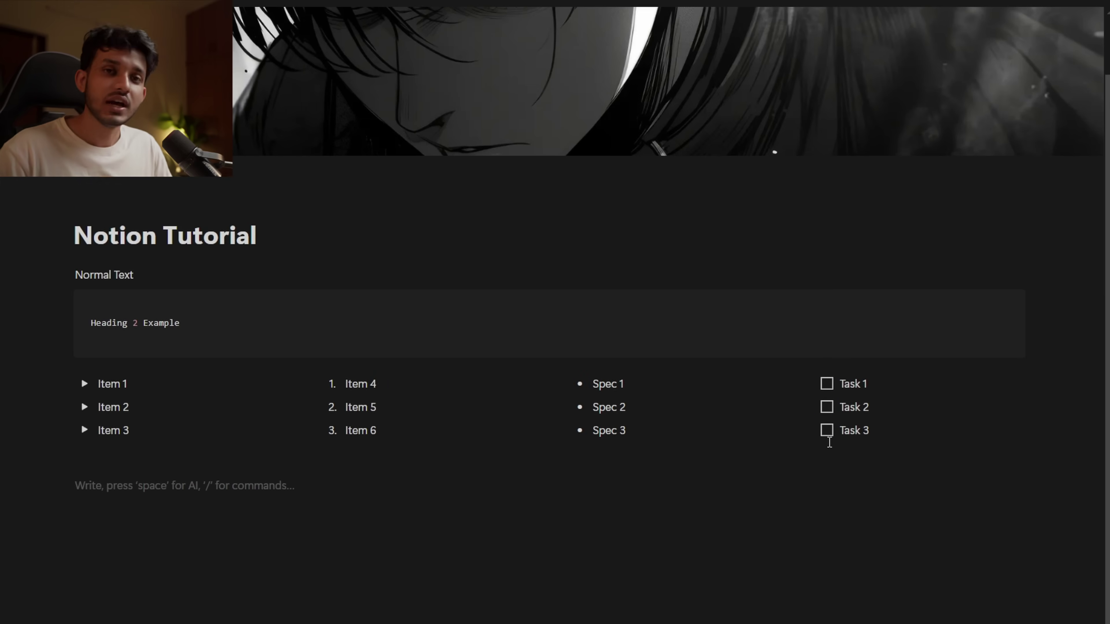
- Insert an image block under the Item 3 toggle in the first column
{"action": "left_click", "coordinate": [135, 454]}
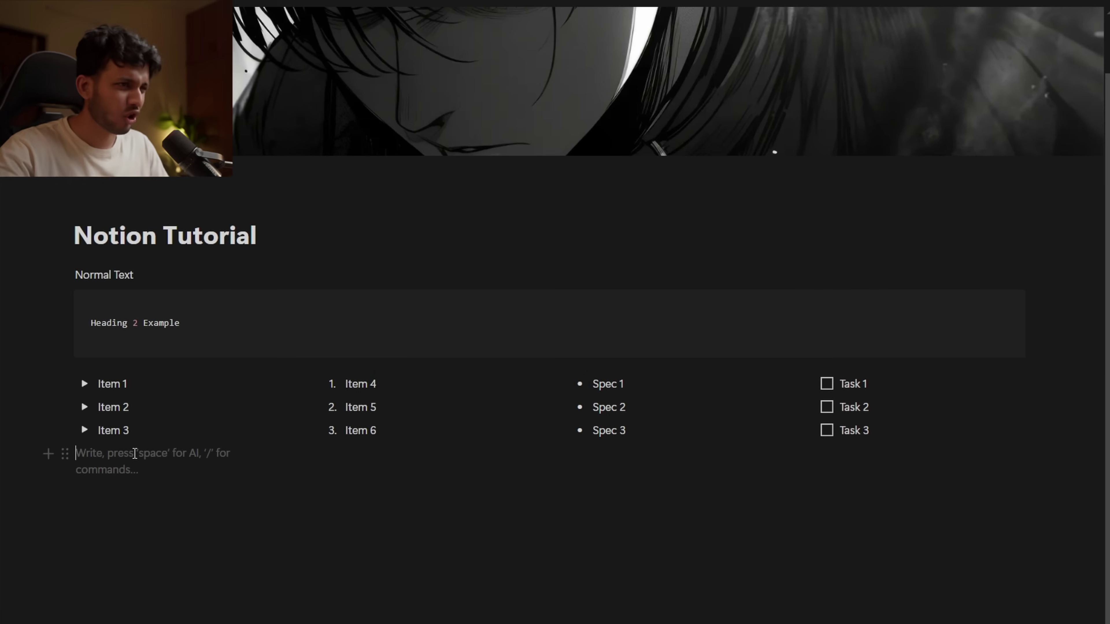
{"action": "type", "text": "/"}
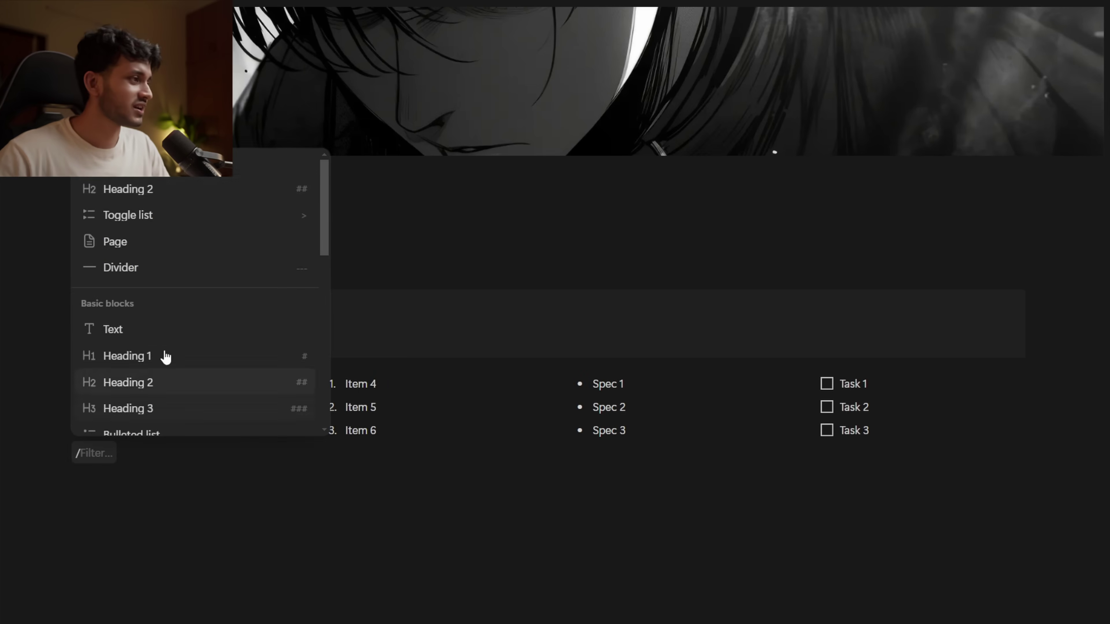
{"action": "scroll", "coordinate": [186, 285], "scroll_direction": "down", "scroll_amount": 5}
{"action": "scroll", "coordinate": [204, 300], "scroll_direction": "down", "scroll_amount": 5}
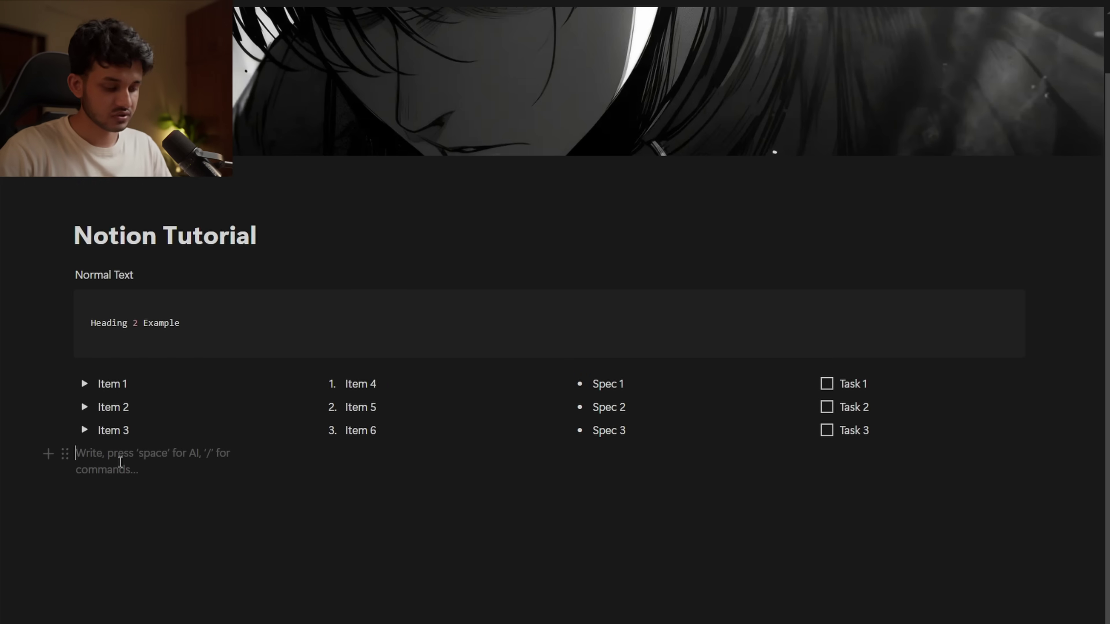
{"action": "type", "text": "/imag"}
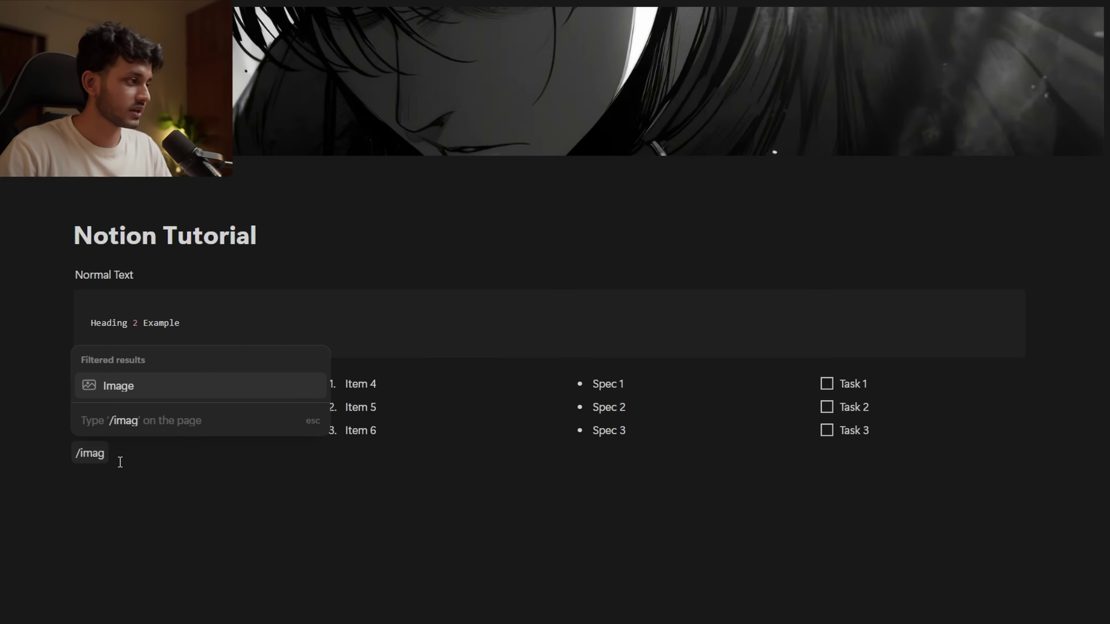
{"action": "key", "text": "Return"}
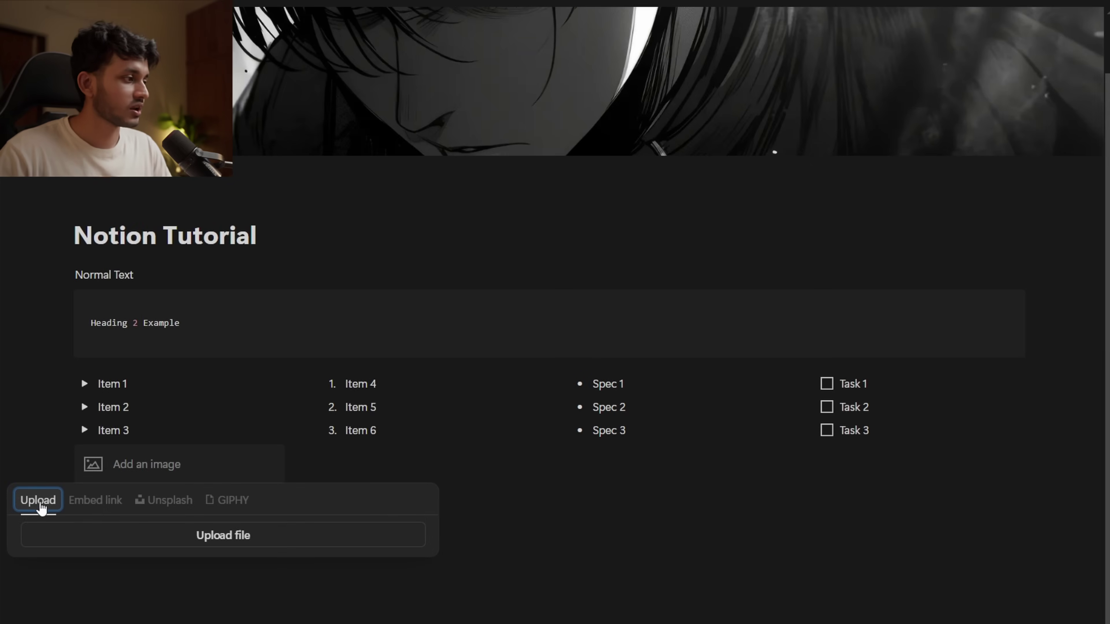
- Look through the other image sources and upload the dark-haired character wallpaper from the 2025 folder into the image block
{"action": "left_click", "coordinate": [95, 500]}
{"action": "left_click", "coordinate": [165, 499]}
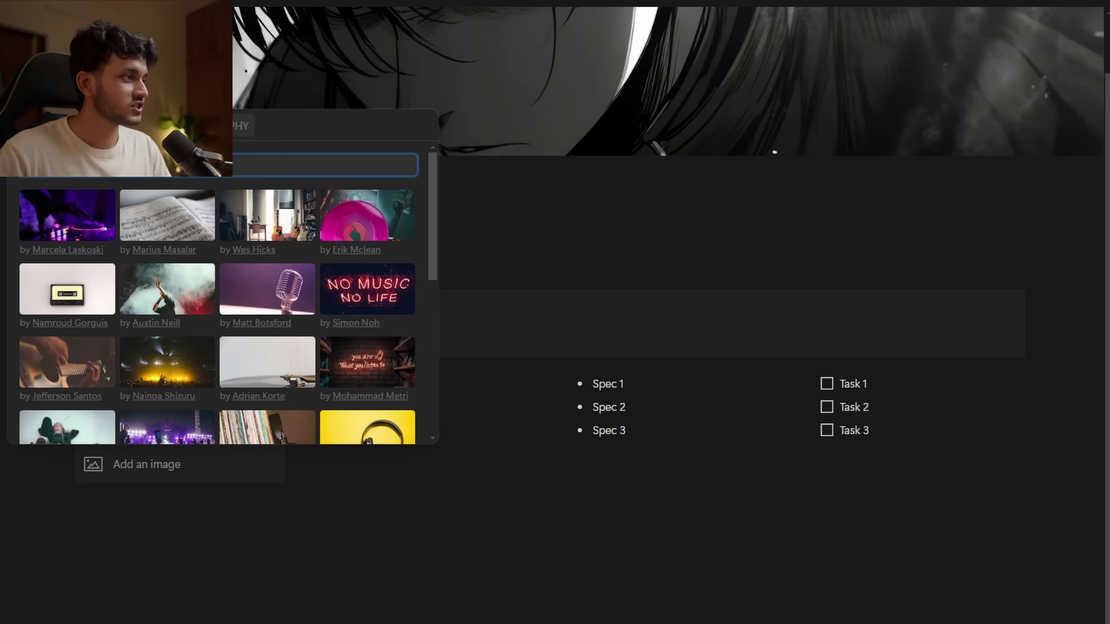
{"action": "left_click", "coordinate": [241, 126]}
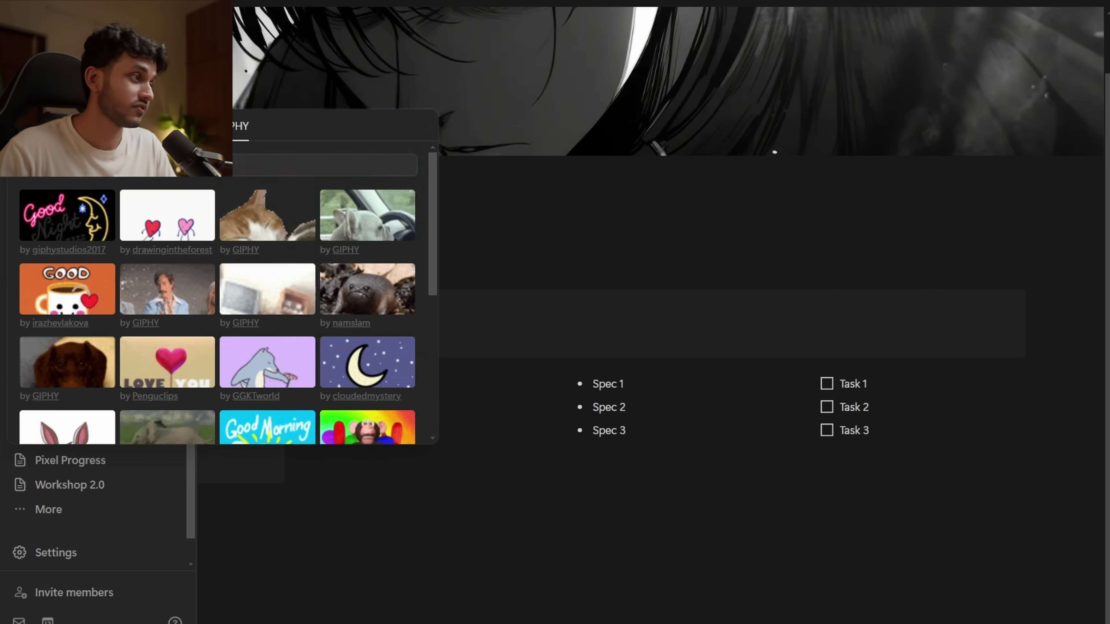
{"action": "left_click", "coordinate": [38, 126]}
{"action": "left_click", "coordinate": [210, 427]}
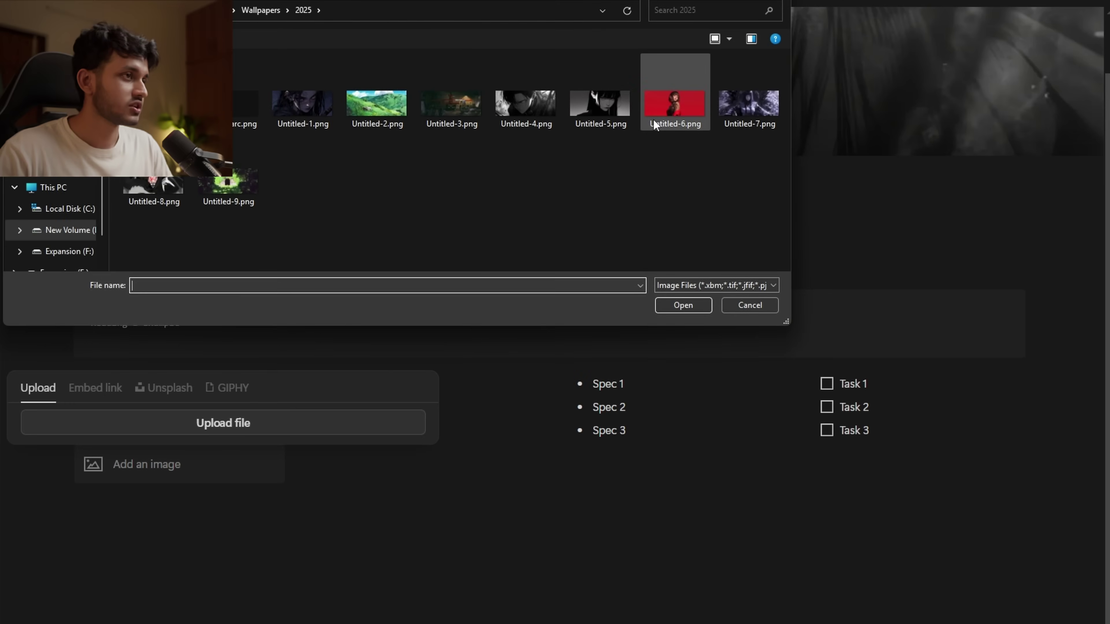
{"action": "left_click", "coordinate": [377, 105]}
{"action": "left_click", "coordinate": [679, 307]}
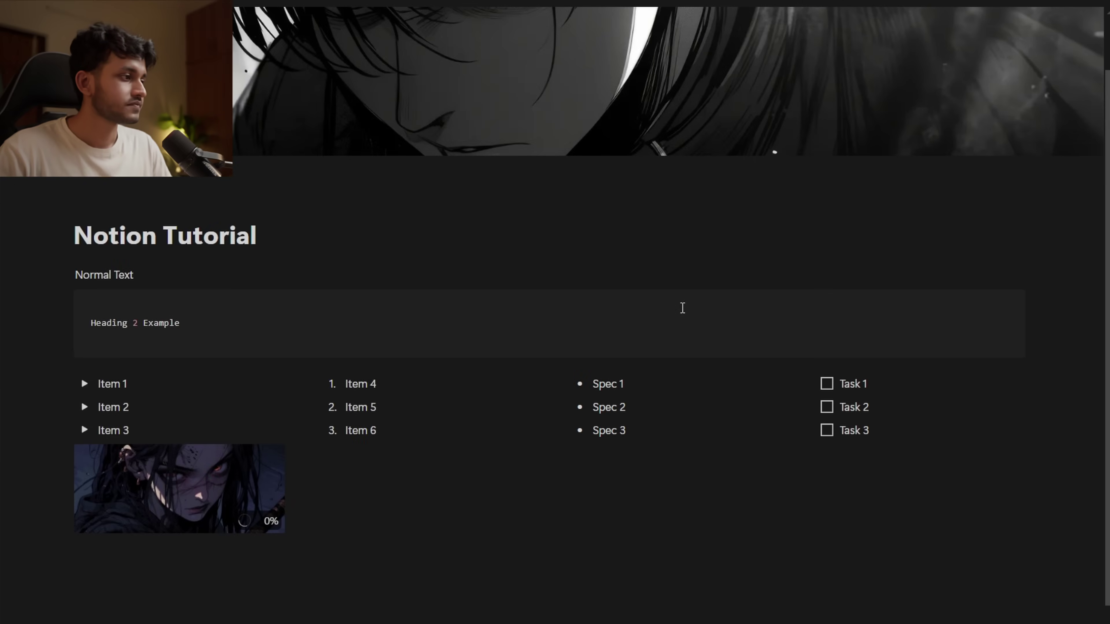
- Move the uploaded image out of the first column so it spans the page width below the four columns
{"action": "scroll", "coordinate": [247, 396], "scroll_direction": "down", "scroll_amount": 2}
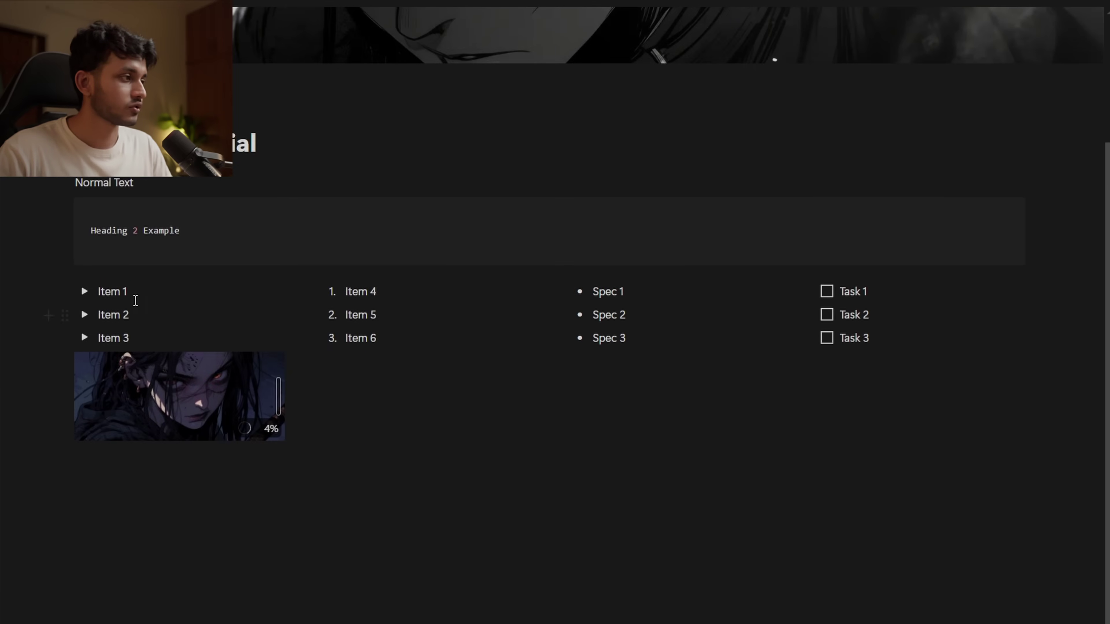
{"action": "mouse_move", "coordinate": [214, 371]}
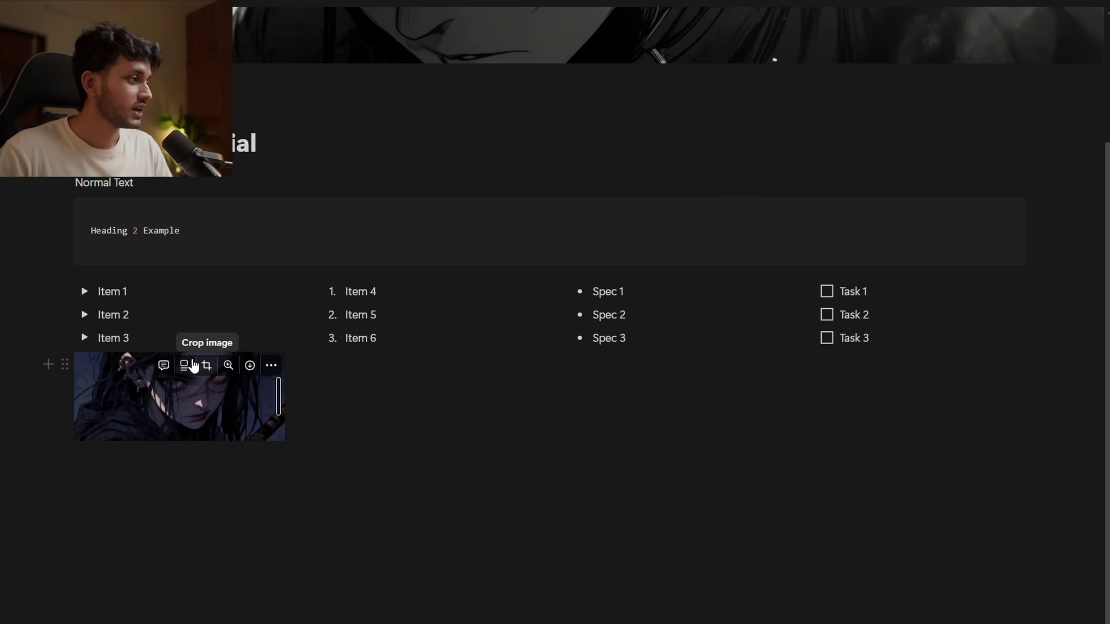
{"action": "left_click_drag", "start_coordinate": [64, 364], "coordinate": [91, 464]}
{"action": "scroll", "coordinate": [317, 350], "scroll_direction": "down", "scroll_amount": 6}
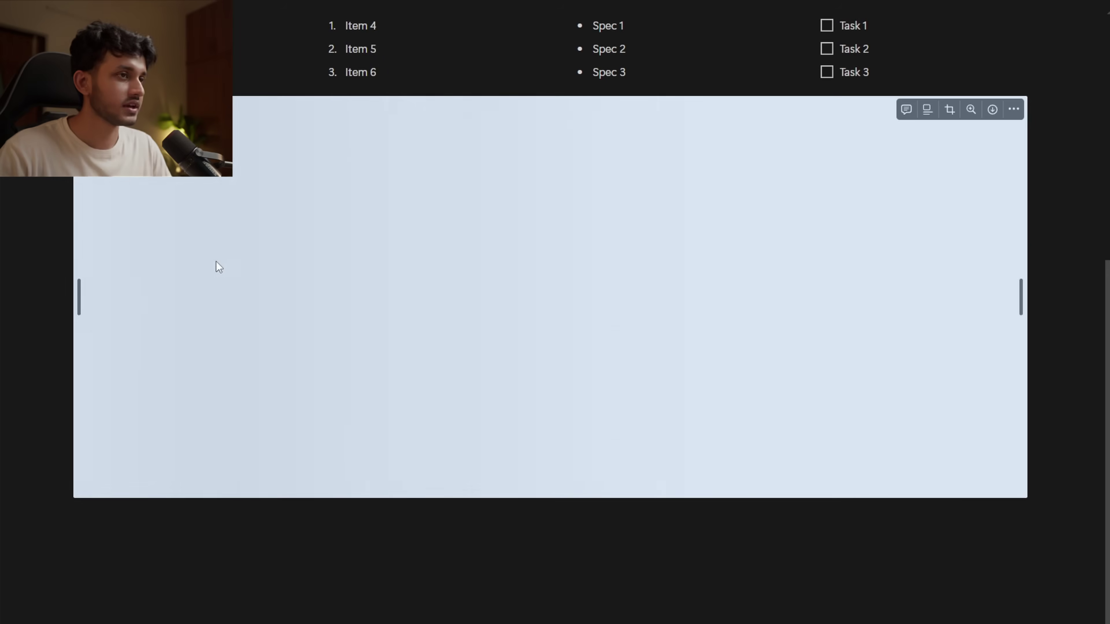
{"action": "scroll", "coordinate": [419, 333], "scroll_direction": "up", "scroll_amount": 5}
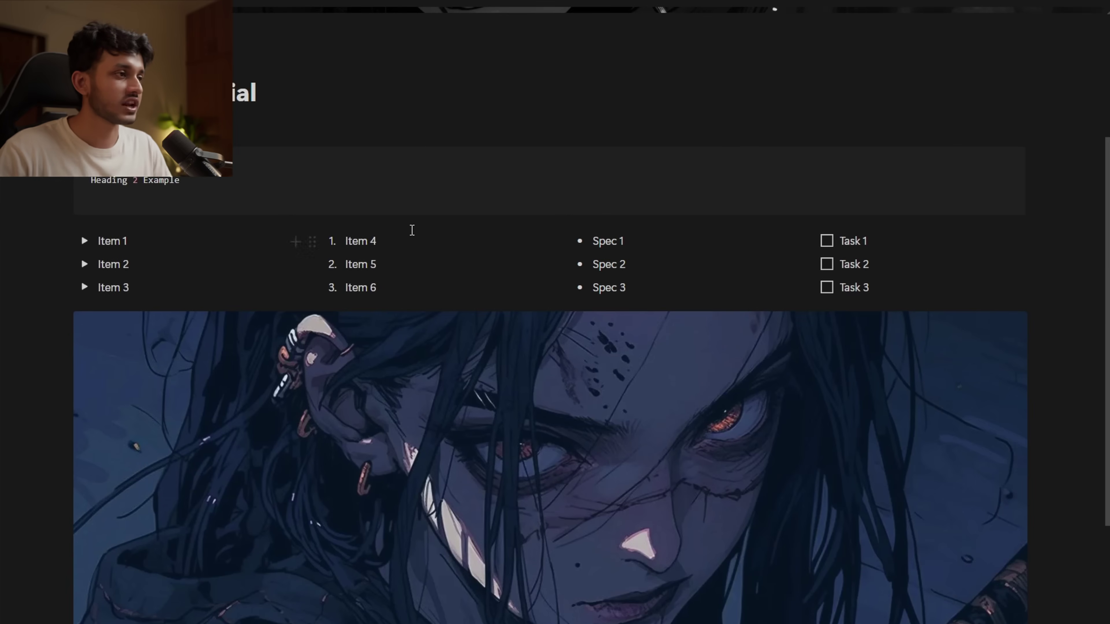
{"action": "scroll", "coordinate": [416, 382], "scroll_direction": "down", "scroll_amount": 2}
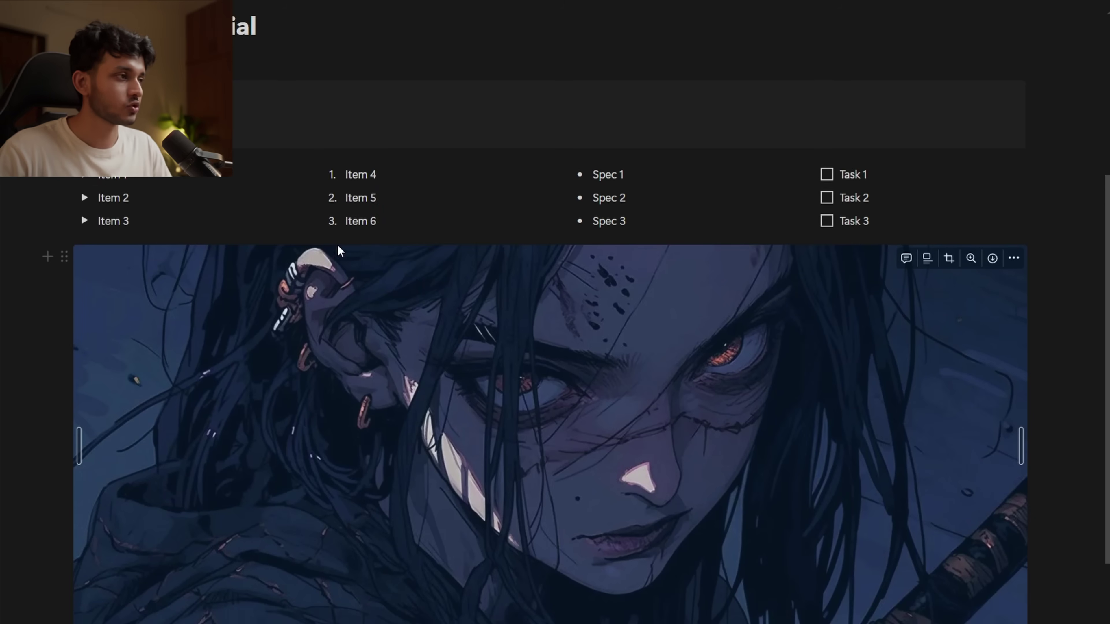
{"action": "scroll", "coordinate": [568, 398], "scroll_direction": "up", "scroll_amount": 1}
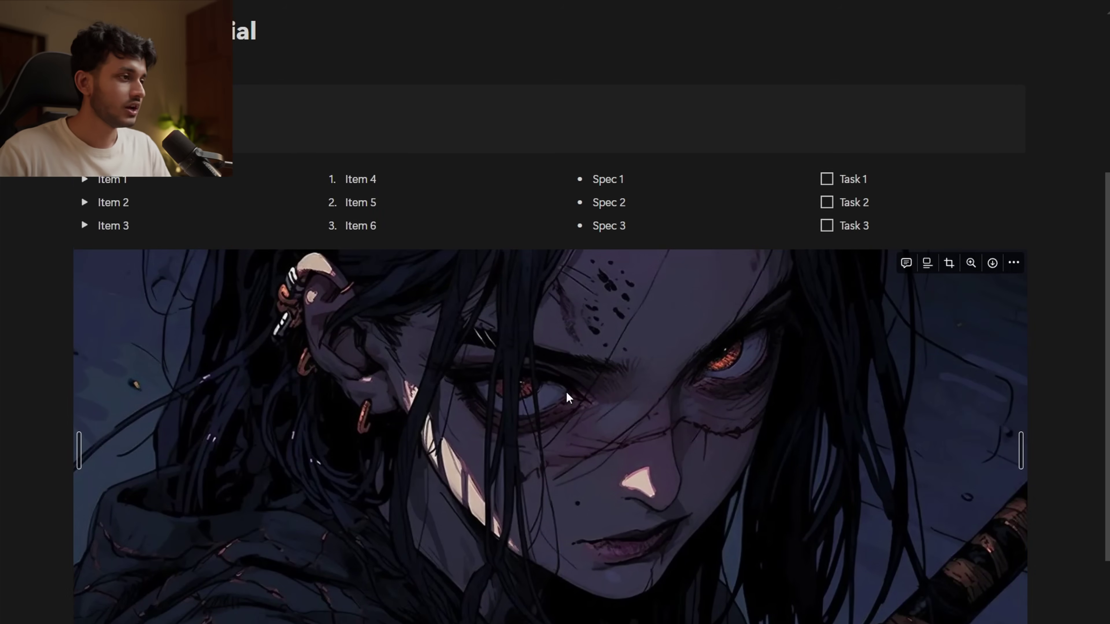
{"action": "scroll", "coordinate": [566, 391], "scroll_direction": "down", "scroll_amount": 2}
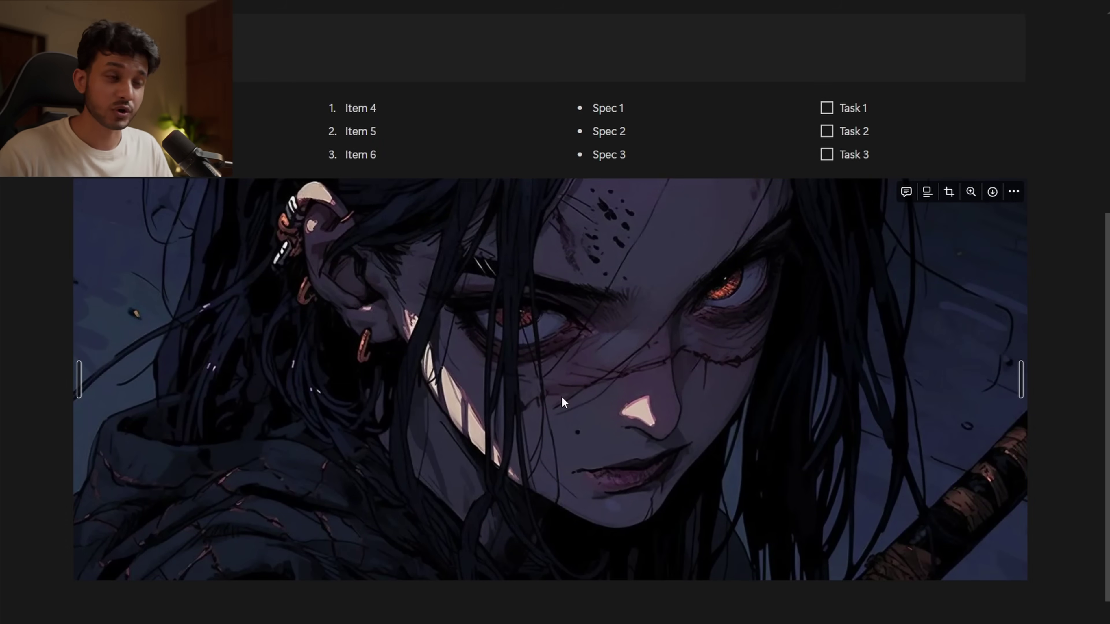
{"action": "scroll", "coordinate": [562, 398], "scroll_direction": "down", "scroll_amount": 2}
{"action": "scroll", "coordinate": [564, 395], "scroll_direction": "down", "scroll_amount": 1}
- Switch to YouTube in the browser and copy the link of "How I Pack for a 5-Day Work Trip: Travel Essentials You Need!"
{"action": "key", "text": "alt+Tab"}
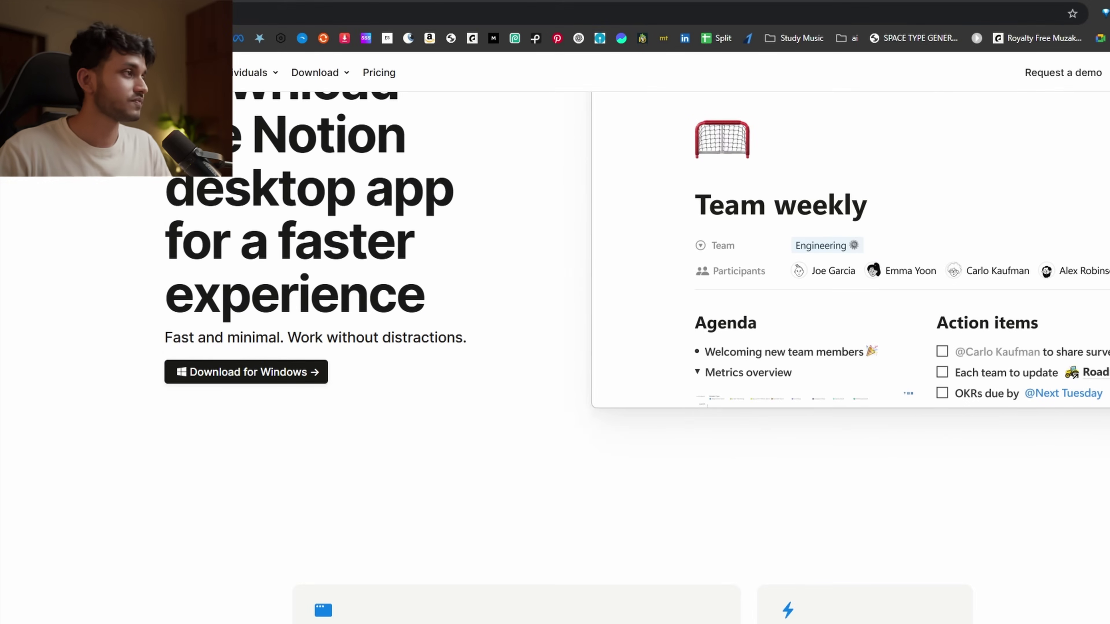
{"action": "left_click", "coordinate": [261, 2]}
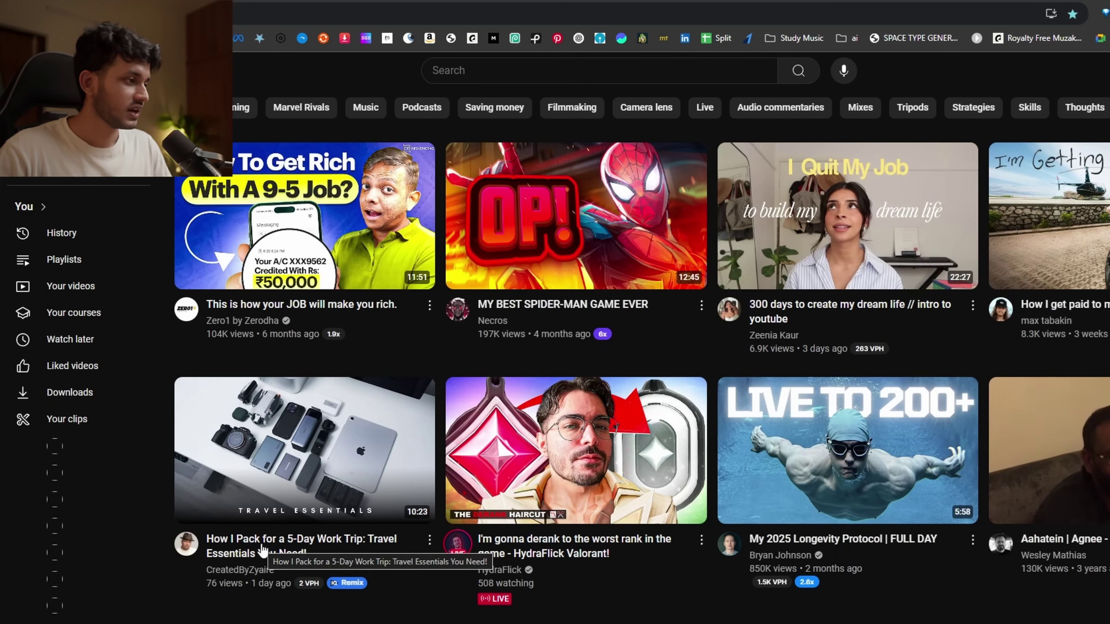
{"action": "right_click", "coordinate": [285, 547]}
{"action": "left_click", "coordinate": [380, 428]}
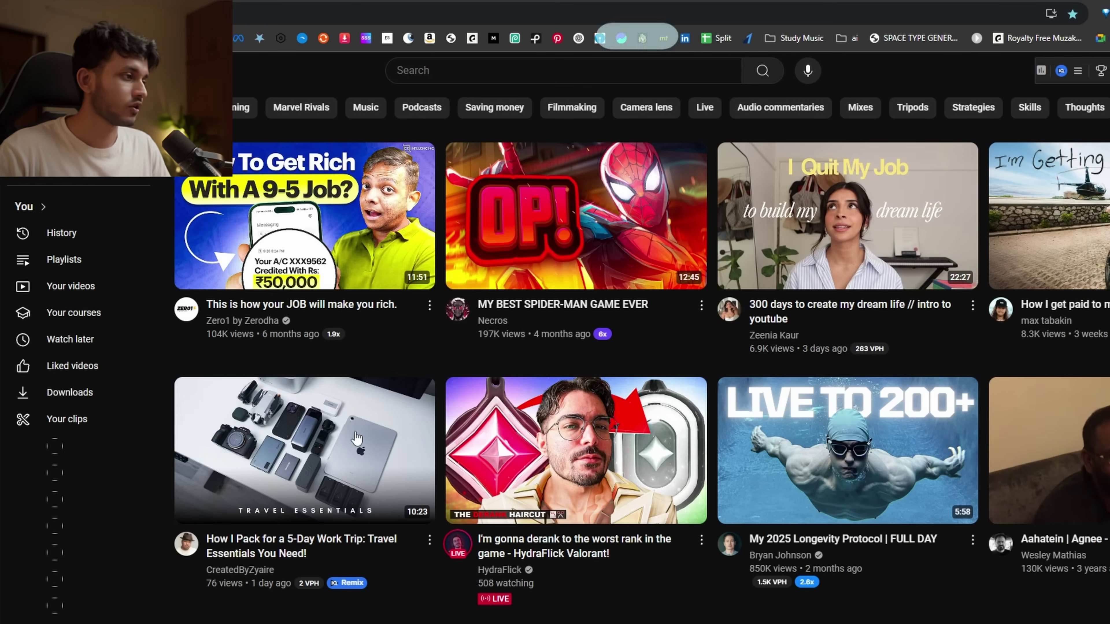
- Switch back to the Notion Tutorial page and paste the copied YouTube link below the wallpaper image as a mention
{"action": "key", "text": "alt+Tab"}
{"action": "scroll", "coordinate": [471, 483], "scroll_direction": "up", "scroll_amount": 8}
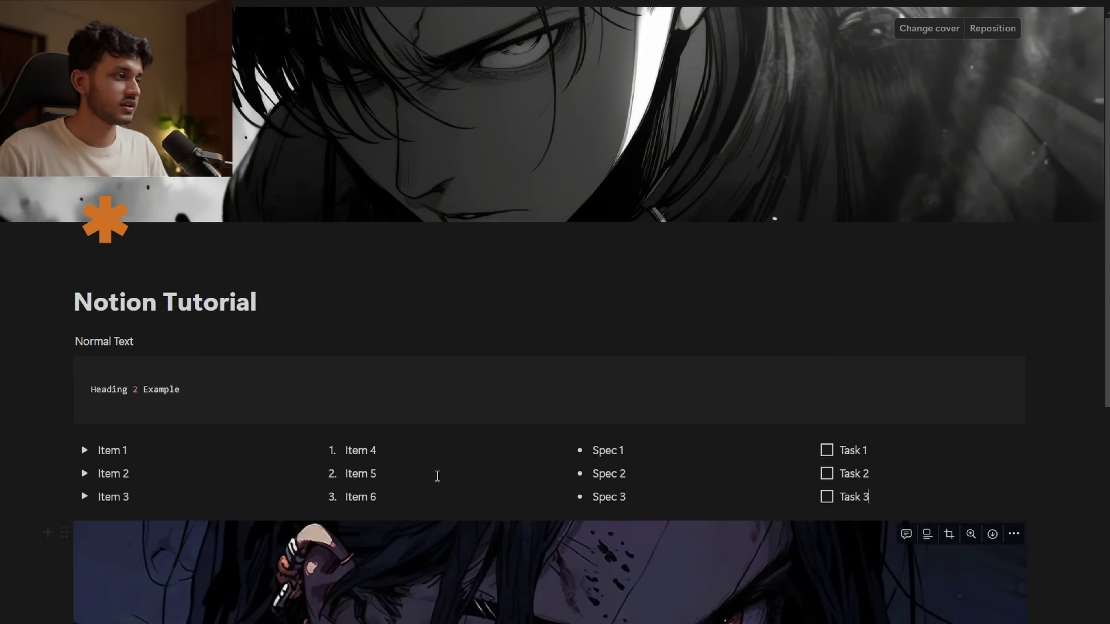
{"action": "scroll", "coordinate": [458, 478], "scroll_direction": "down", "scroll_amount": 3}
{"action": "left_click", "coordinate": [161, 365]}
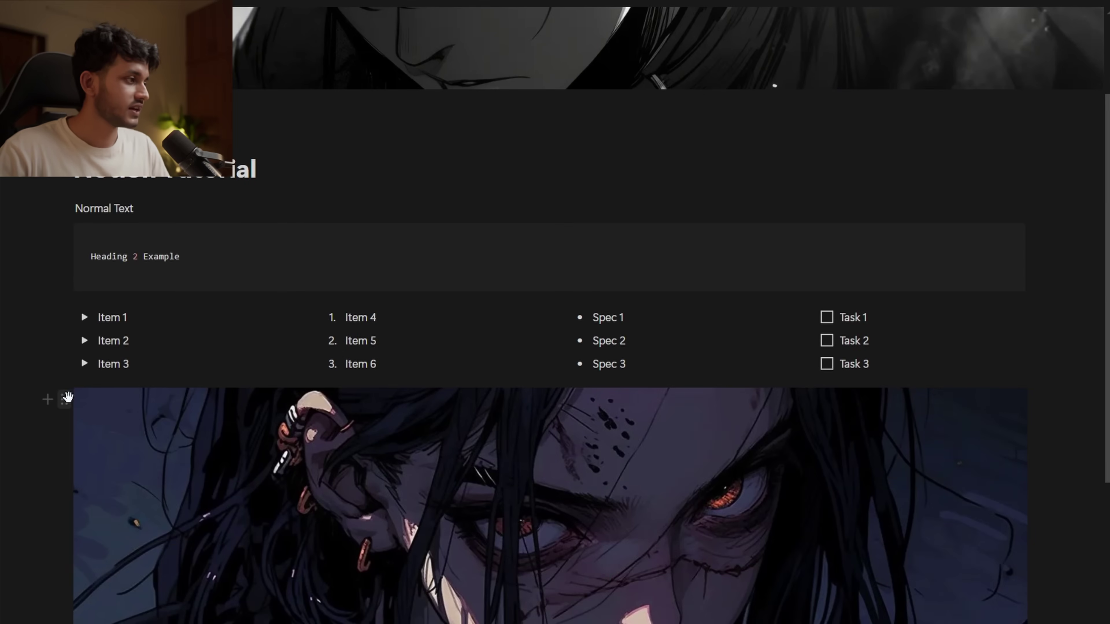
{"action": "scroll", "coordinate": [129, 463], "scroll_direction": "down", "scroll_amount": 6}
{"action": "left_click", "coordinate": [129, 465]}
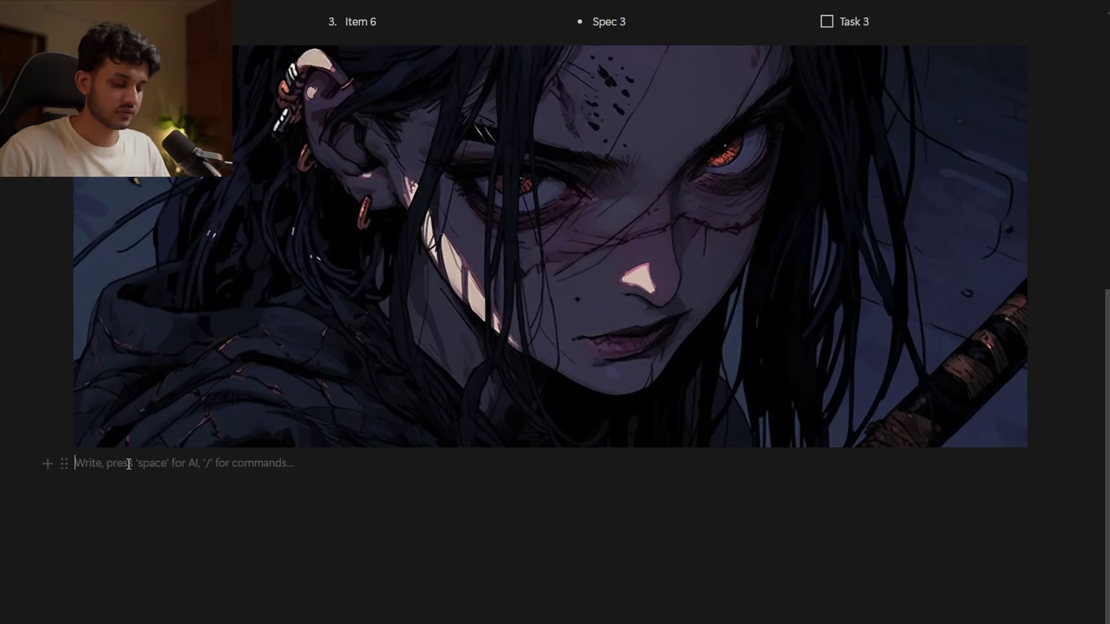
{"action": "key", "text": "ctrl+v"}
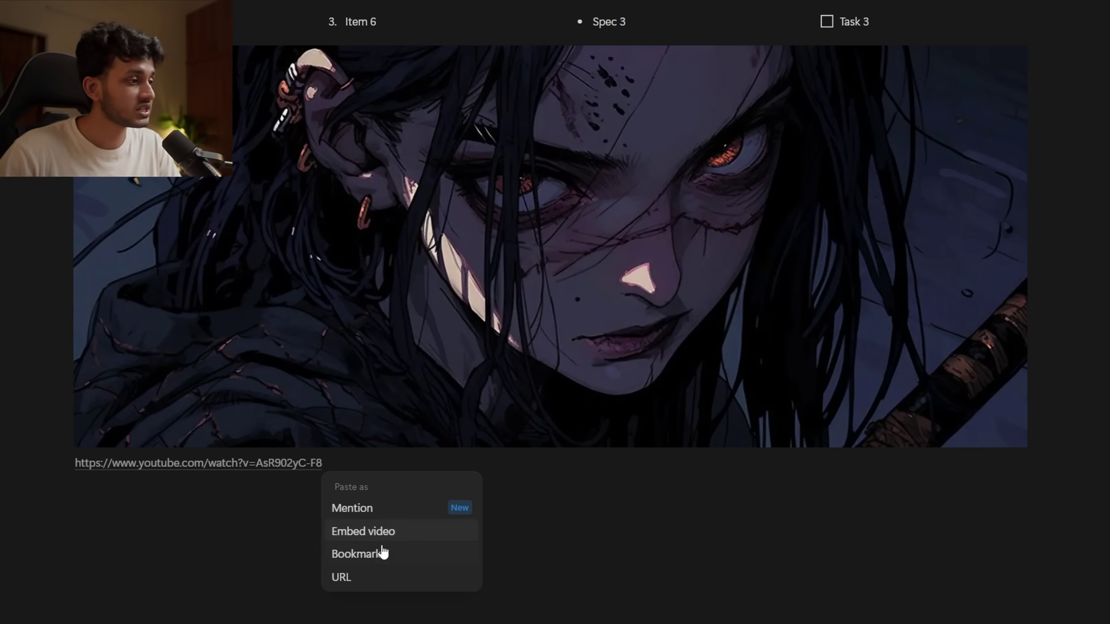
{"action": "left_click", "coordinate": [372, 517]}
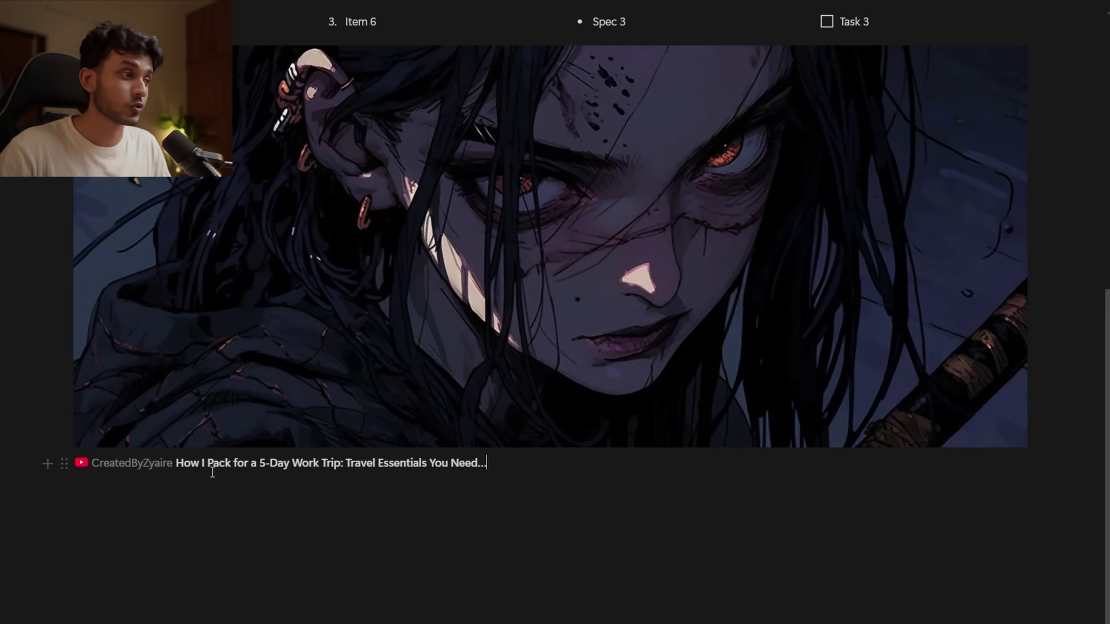
{"action": "mouse_move", "coordinate": [116, 469]}
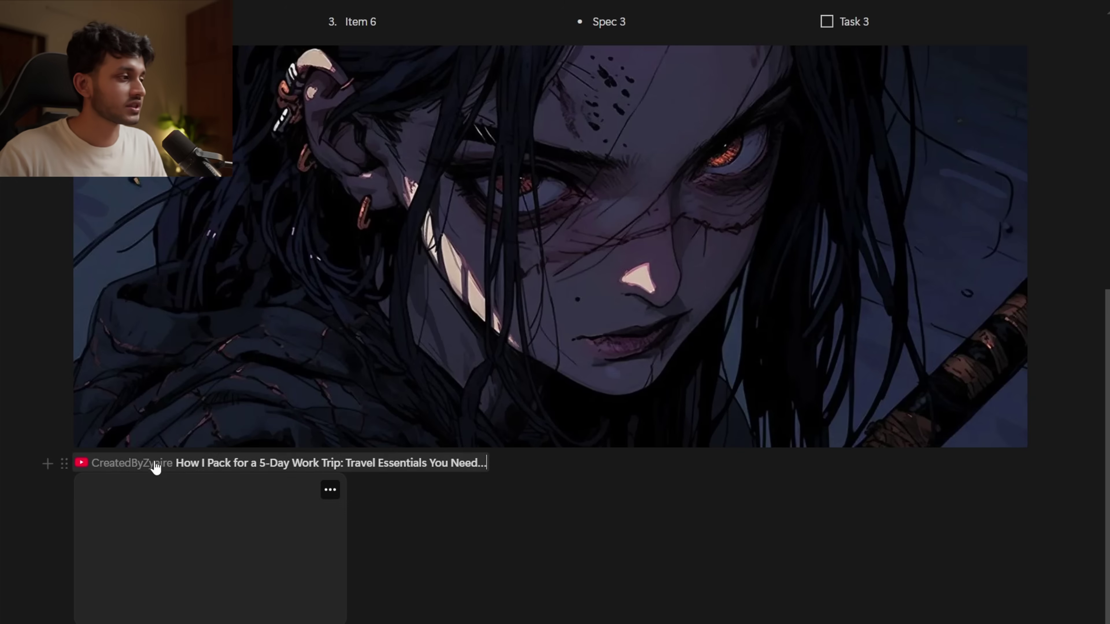
- Paste the same YouTube link on a new line under the mention as an embedded video
{"action": "left_click", "coordinate": [516, 462]}
{"action": "key", "text": "Return"}
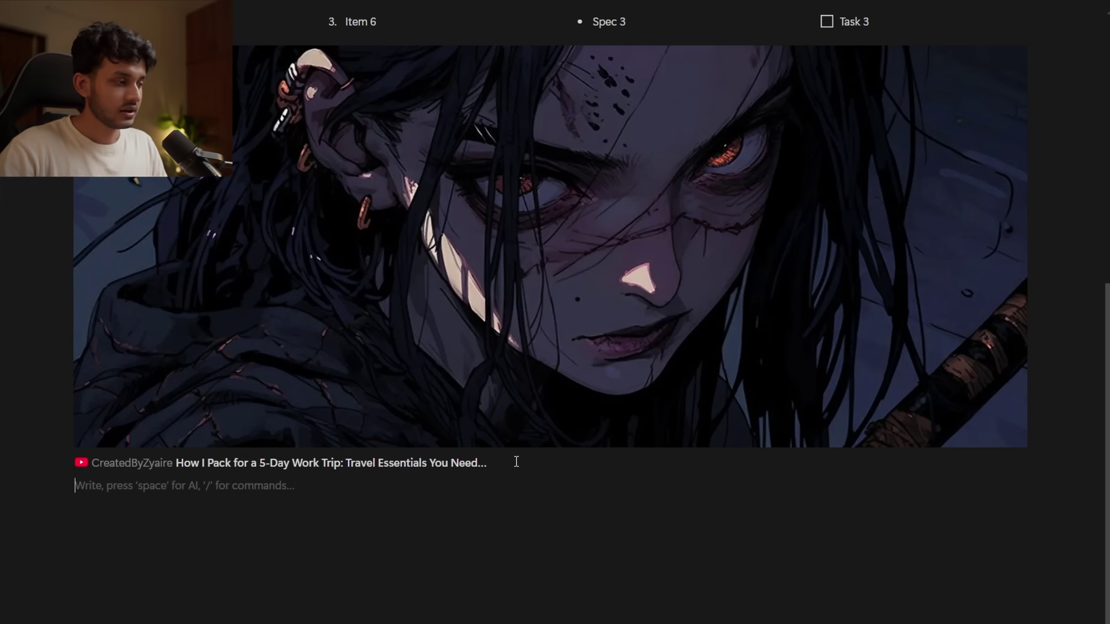
{"action": "key", "text": "ctrl+v"}
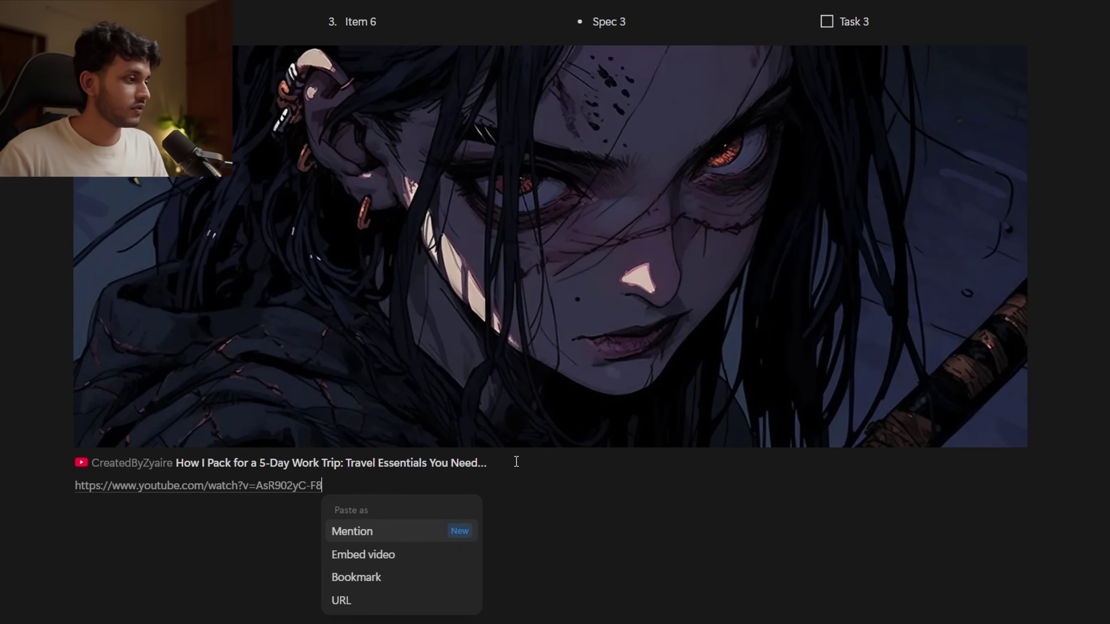
{"action": "left_click", "coordinate": [377, 562]}
{"action": "scroll", "coordinate": [508, 453], "scroll_direction": "down", "scroll_amount": 5}
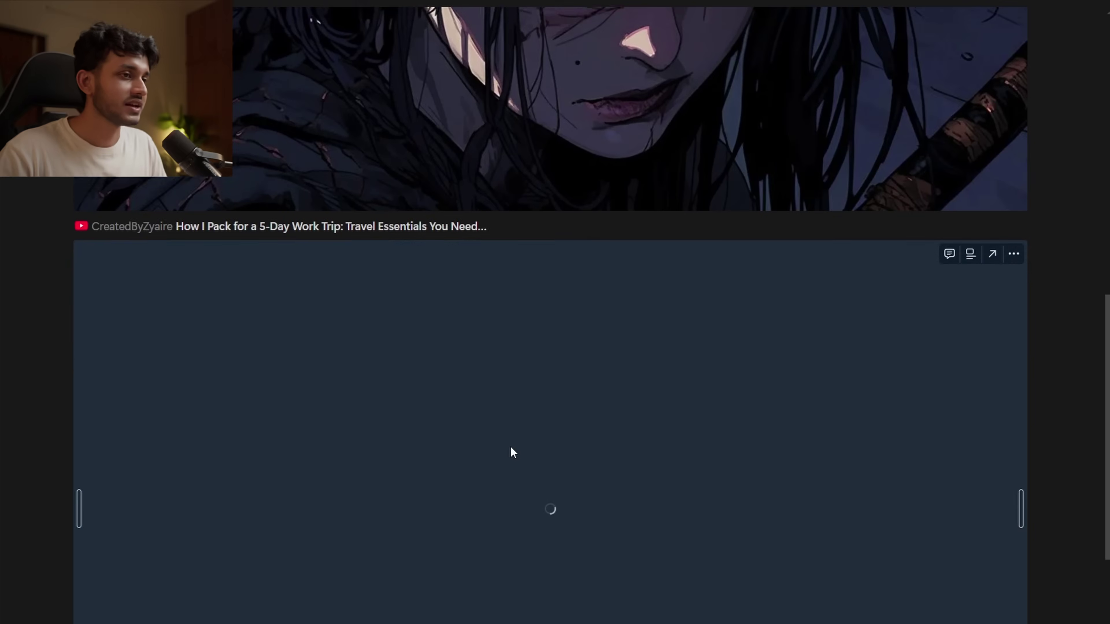
{"action": "scroll", "coordinate": [510, 453], "scroll_direction": "down", "scroll_amount": 3}
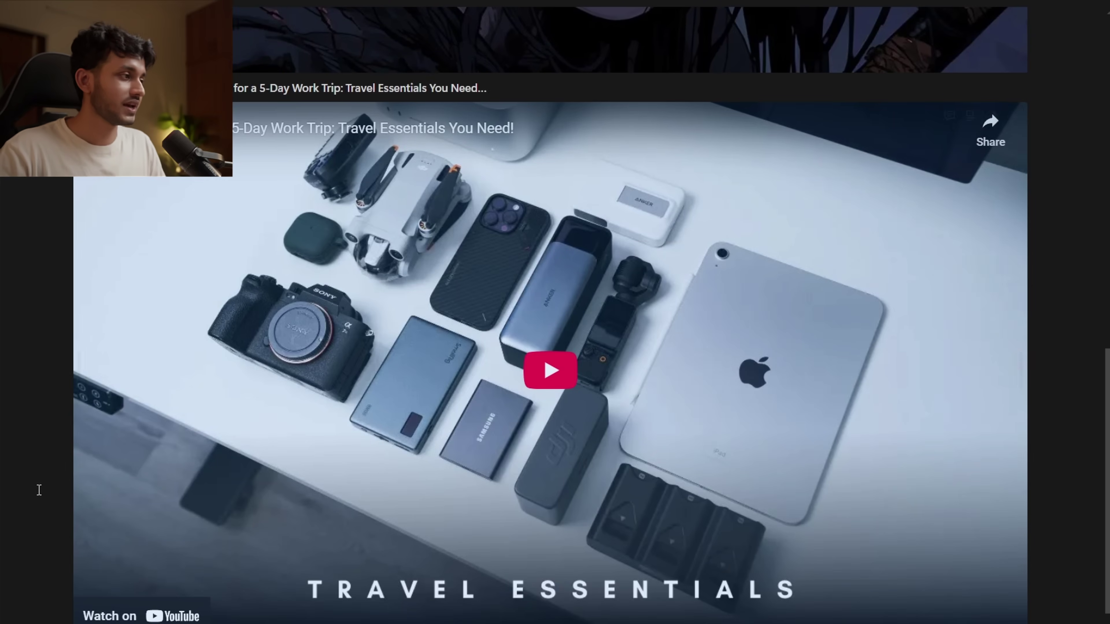
- Move the embedded video into the first column below the Item 3 toggle, and play and pause it there
{"action": "scroll", "coordinate": [111, 315], "scroll_direction": "up", "scroll_amount": 5}
{"action": "left_click_drag", "start_coordinate": [64, 380], "coordinate": [65, 389]}
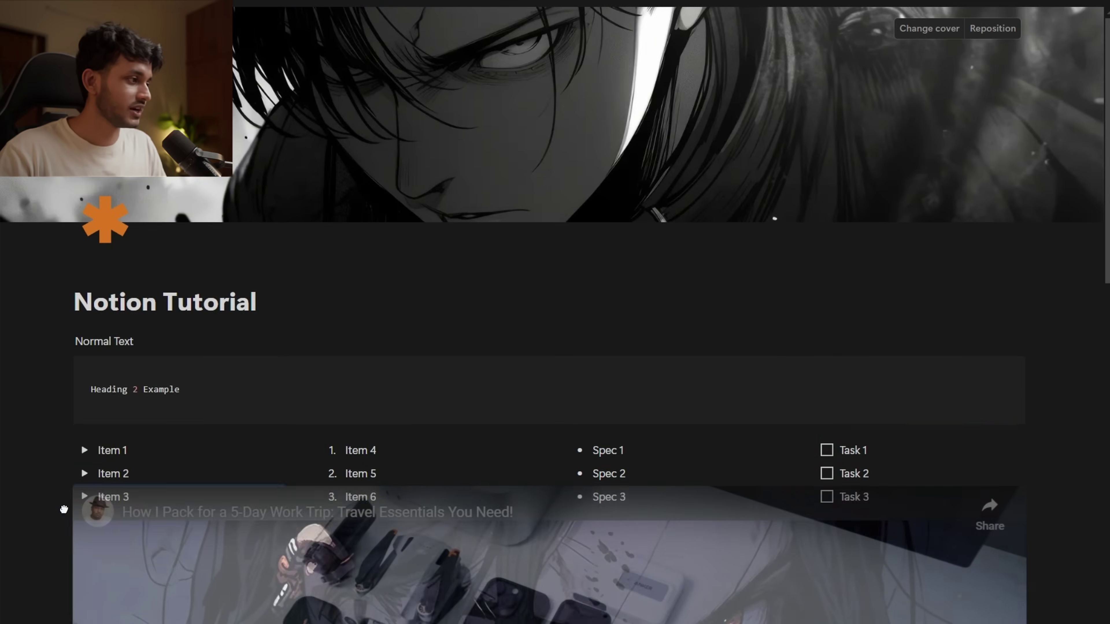
{"action": "left_click_drag", "start_coordinate": [77, 513], "coordinate": [77, 510]}
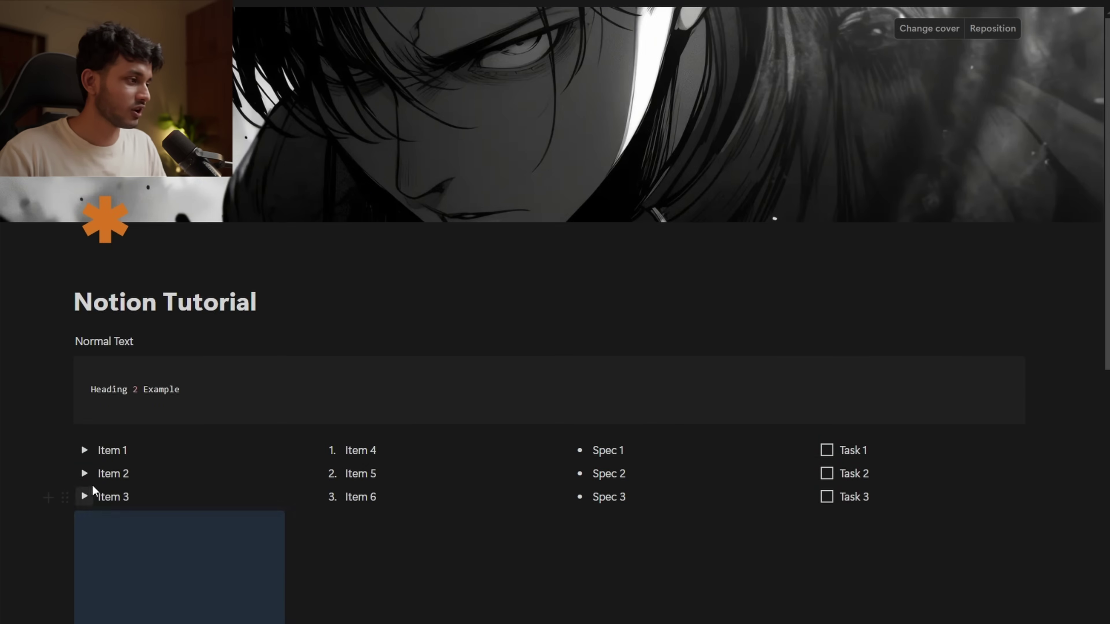
{"action": "scroll", "coordinate": [308, 393], "scroll_direction": "down", "scroll_amount": 3}
{"action": "left_click", "coordinate": [171, 439]}
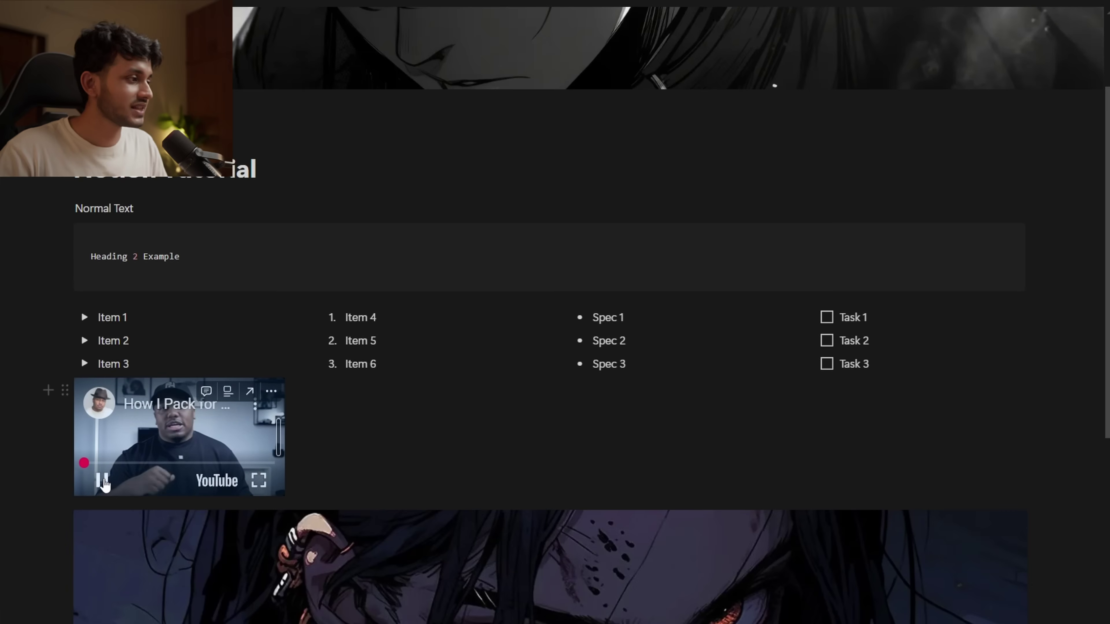
{"action": "left_click", "coordinate": [110, 484]}
- Paste the YouTube link as a bookmark in the empty line below the video mention
{"action": "scroll", "coordinate": [262, 433], "scroll_direction": "down", "scroll_amount": 10}
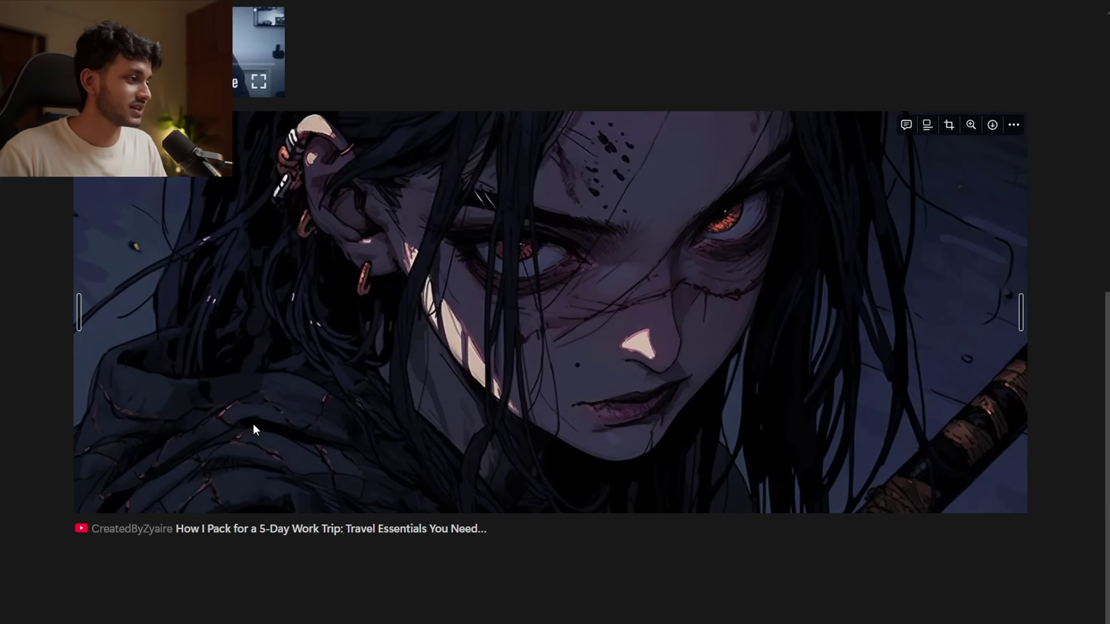
{"action": "left_click", "coordinate": [219, 483]}
{"action": "key", "text": "ctrl+v"}
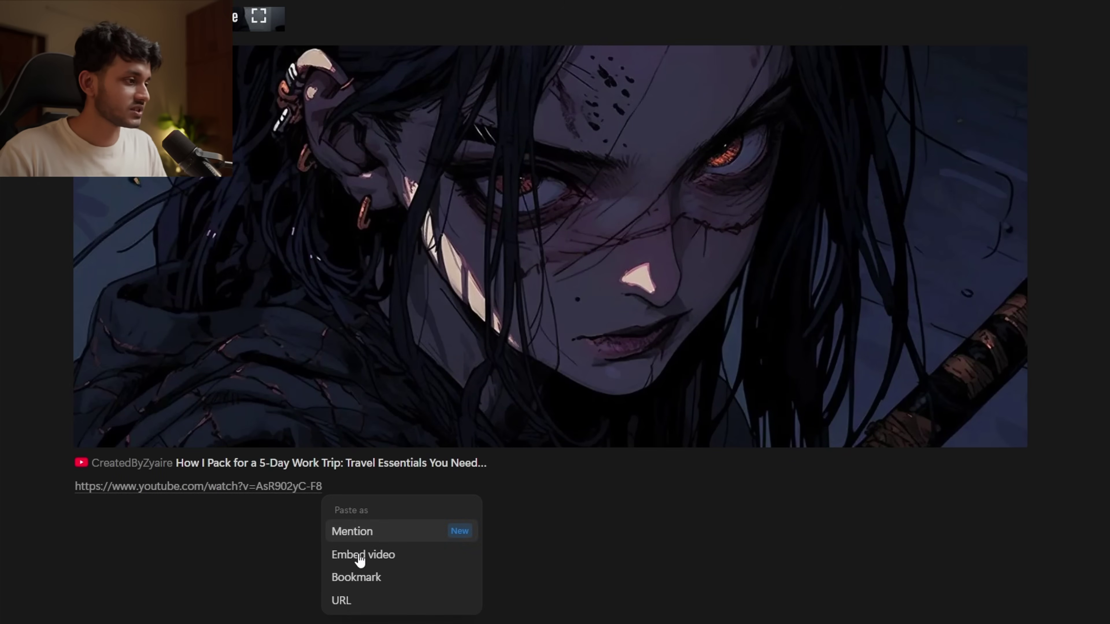
{"action": "left_click", "coordinate": [355, 576]}
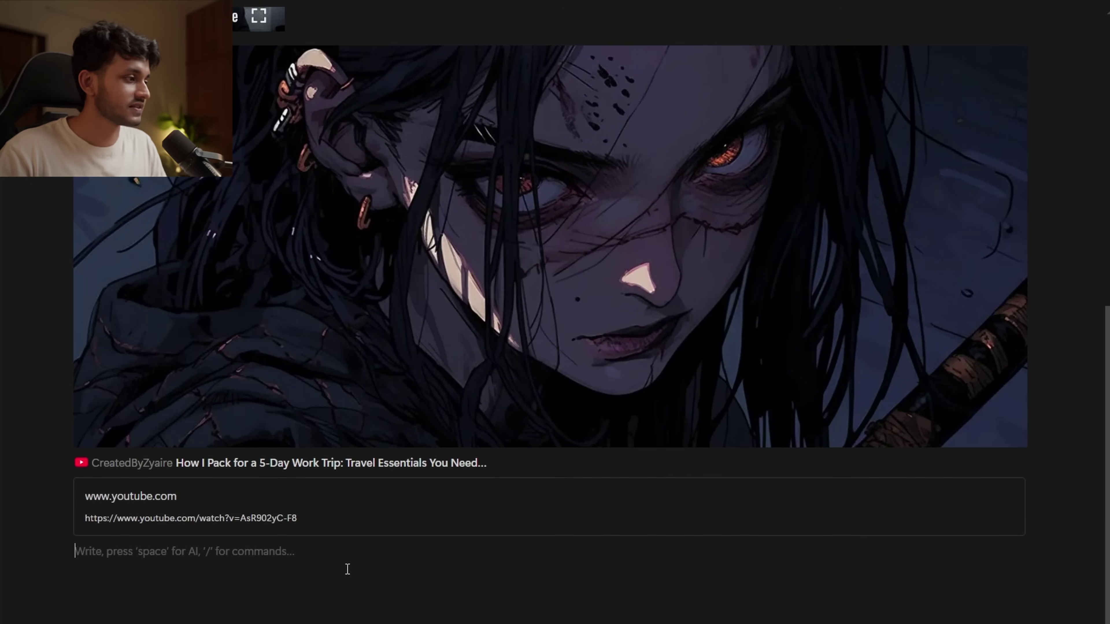
- Paste the YouTube link once more below the bookmark, keeping it as a plain URL
{"action": "scroll", "coordinate": [299, 478], "scroll_direction": "down", "scroll_amount": 2}
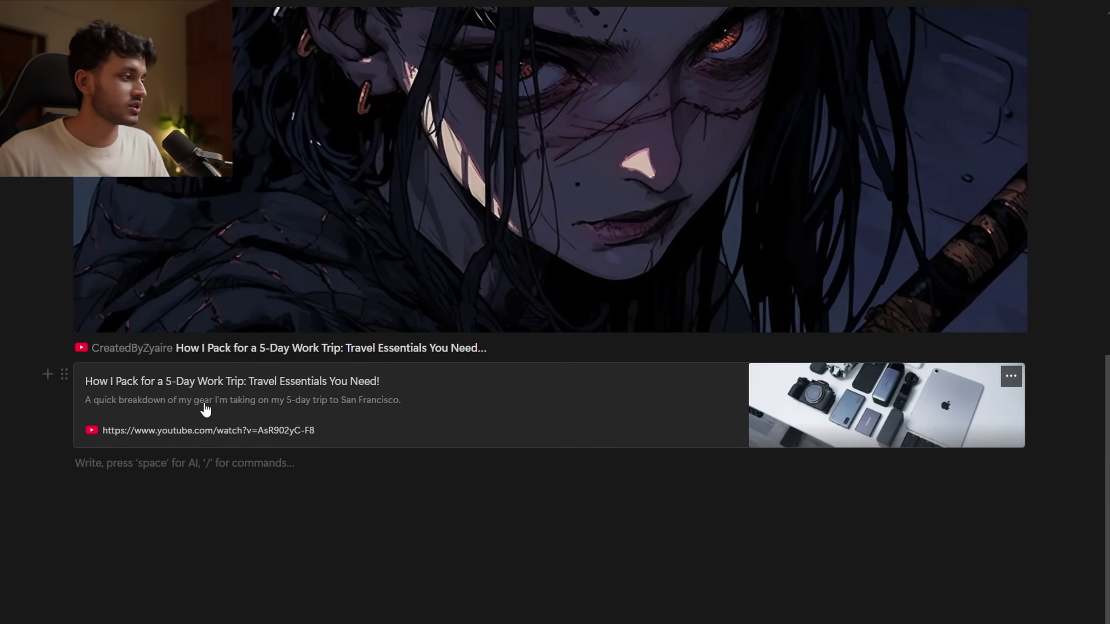
{"action": "key", "text": "ctrl+v"}
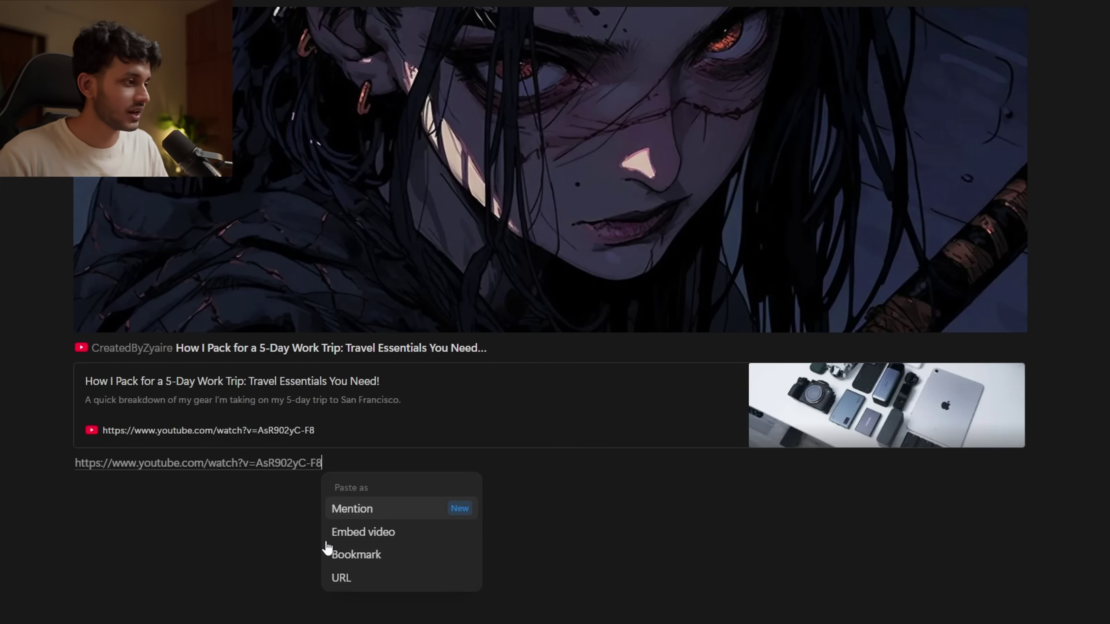
{"action": "left_click", "coordinate": [341, 578]}
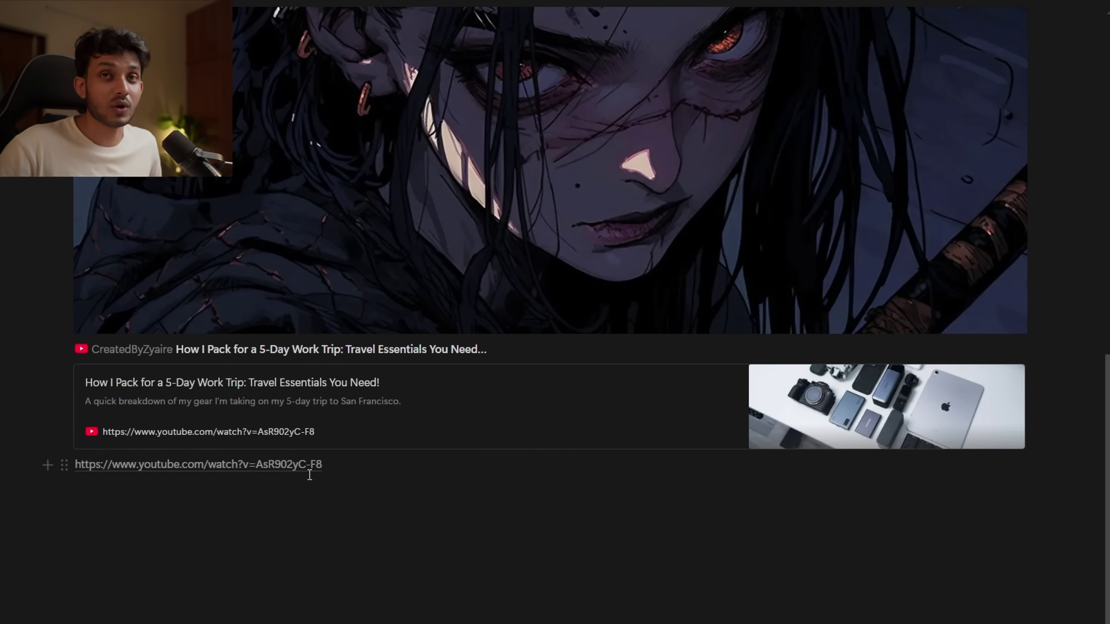
- Insert a subpage titled "Subpage Tutorial" below the Normal Text line and return to the parent page
{"action": "scroll", "coordinate": [309, 475], "scroll_direction": "up", "scroll_amount": 10}
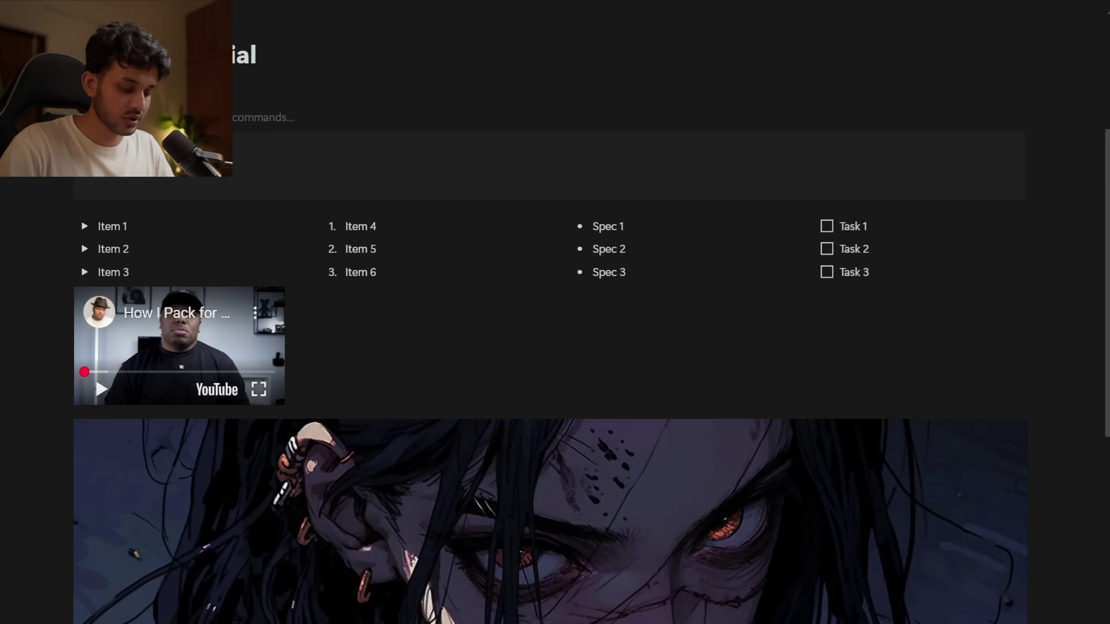
{"action": "type", "text": "/page"}
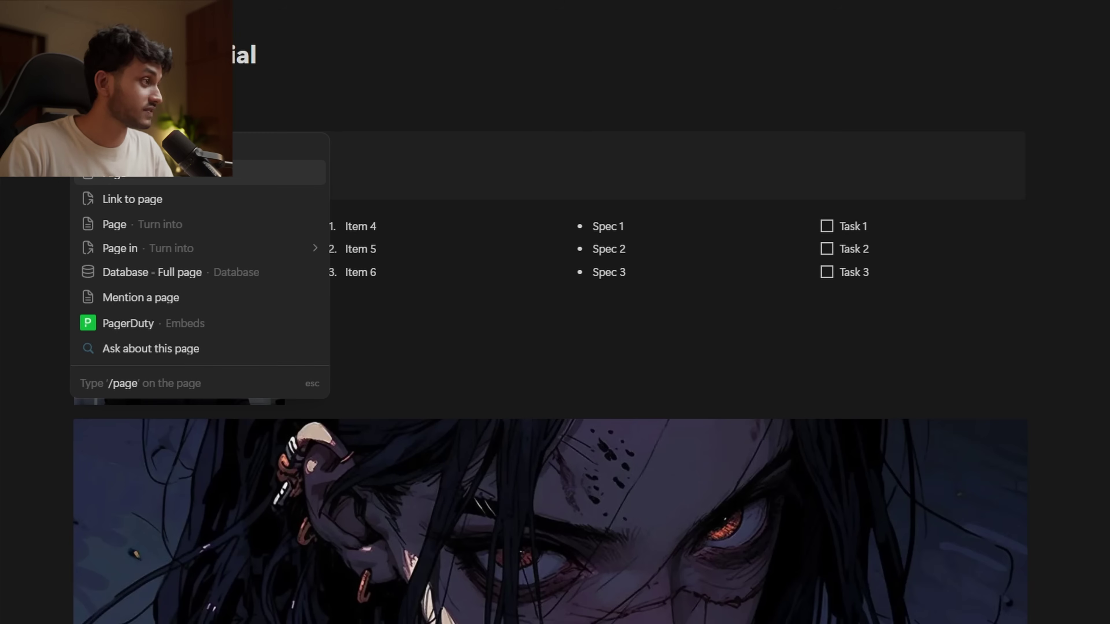
{"action": "key", "text": "Return"}
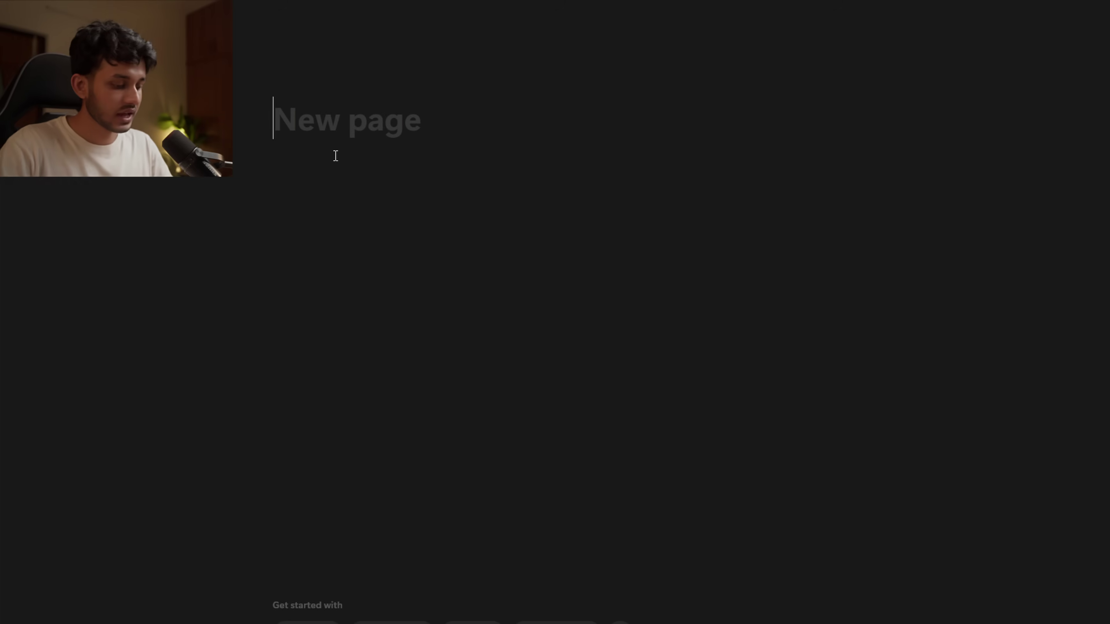
{"action": "type", "text": "Subpage Tutorial"}
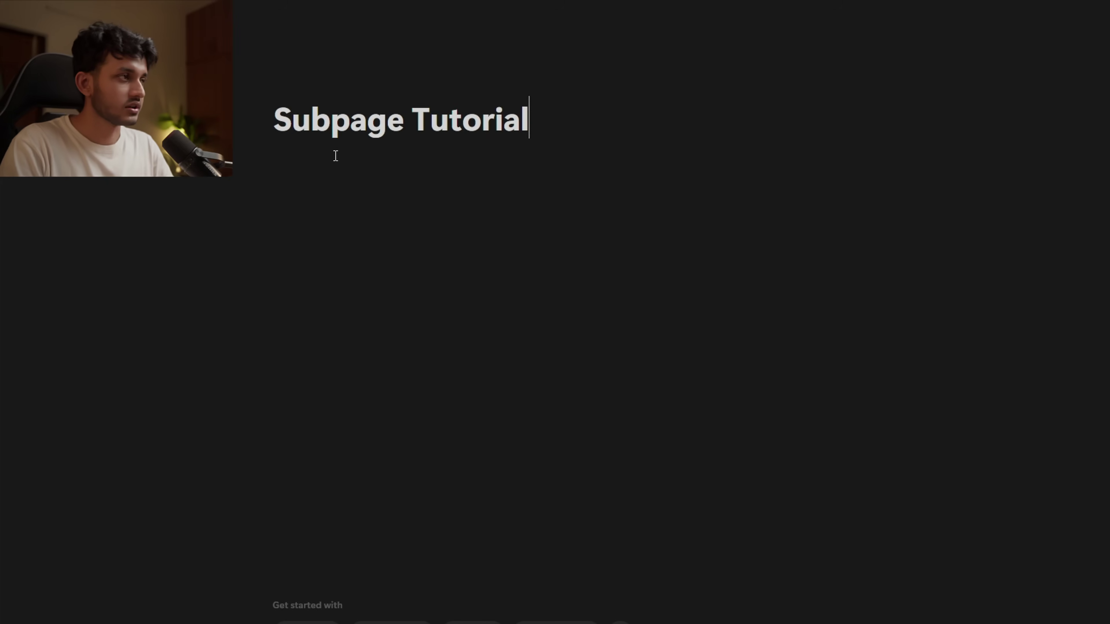
{"action": "key", "text": "Return"}
{"action": "key", "text": "ctrl+["}
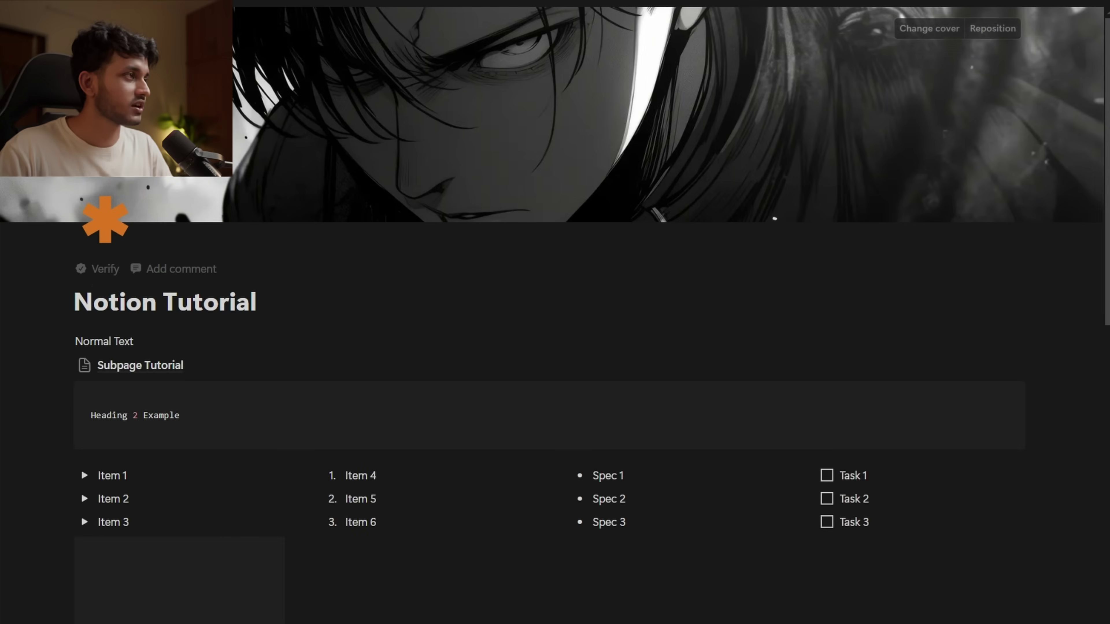
- Set the Subpage Tutorial icon to the smiling face with hand over mouth emoji
{"action": "left_click", "coordinate": [83, 366]}
{"action": "left_click", "coordinate": [181, 213]}
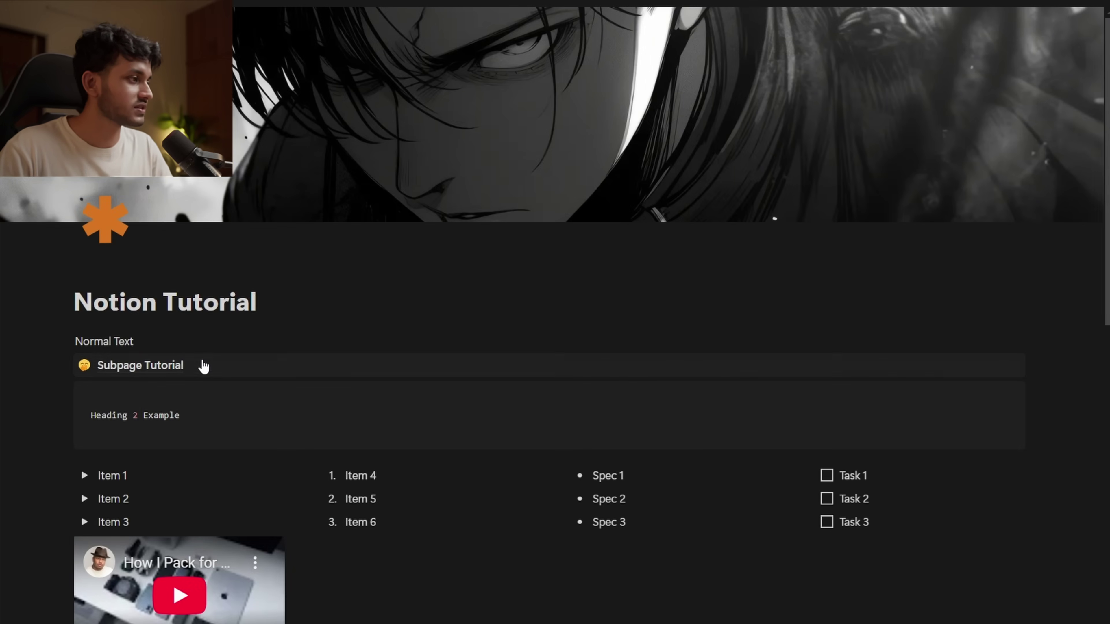
{"action": "mouse_move", "coordinate": [84, 371]}
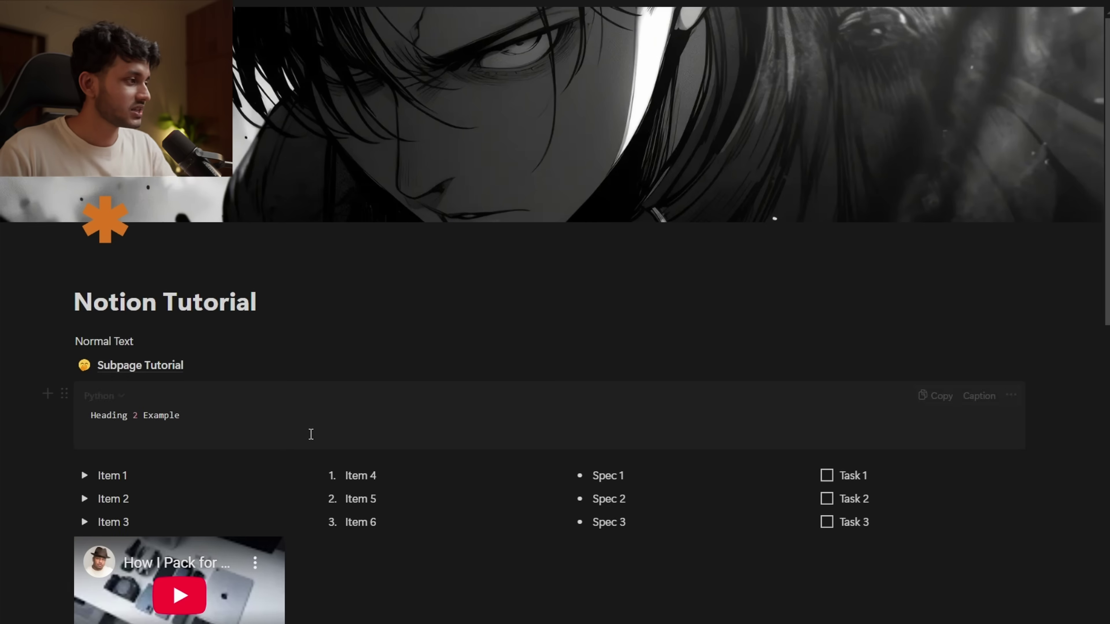
- Open Subpage Tutorial, paste the "How to Turn Your iPhone into a Productivity Machine for New Pros" title with its description, and duplicate both blocks
{"action": "mouse_move", "coordinate": [172, 377]}
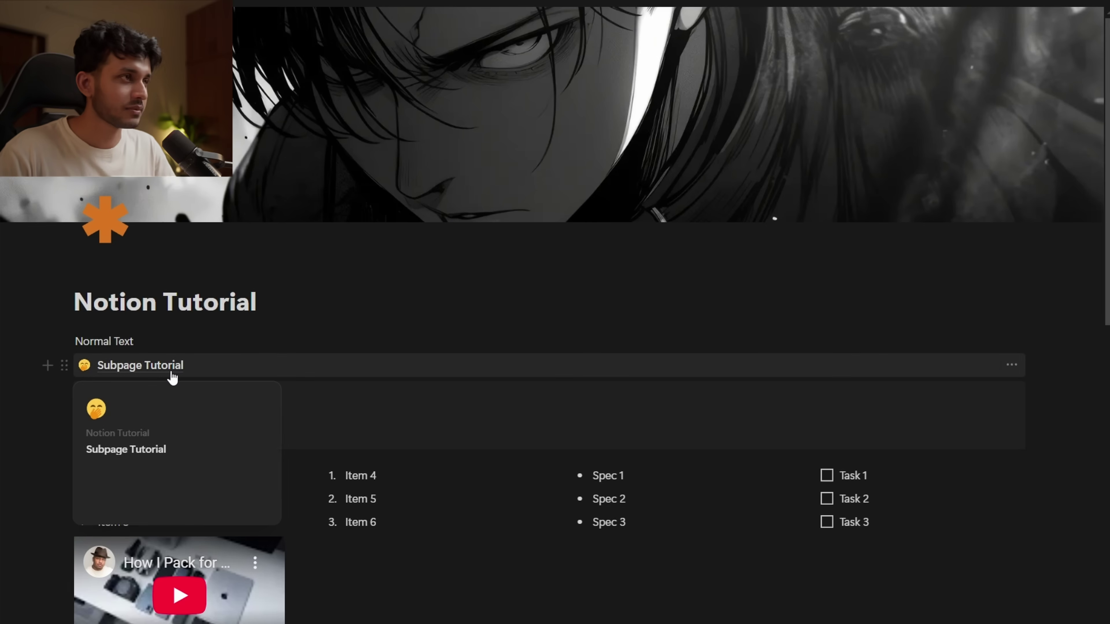
{"action": "left_click", "coordinate": [173, 377]}
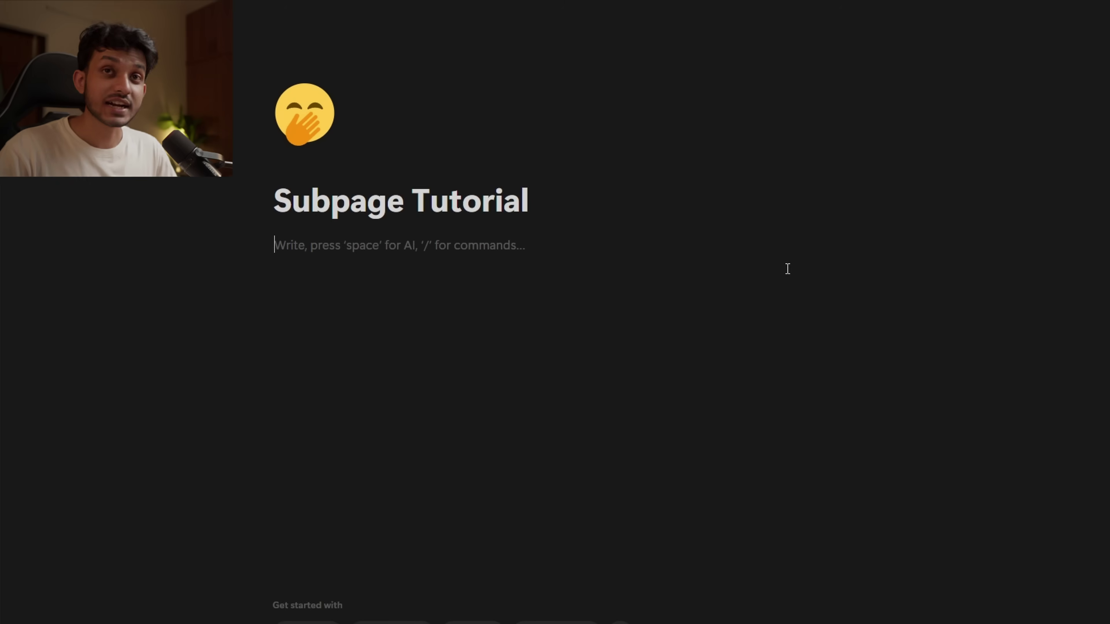
{"action": "type", "text": "\"How to Turn Your iPhone into a Productivity Machine for New Pros\" Show how to set up your smartphone for focus, from minimal home screens to smart automation, tailored for the demands of early career life."}
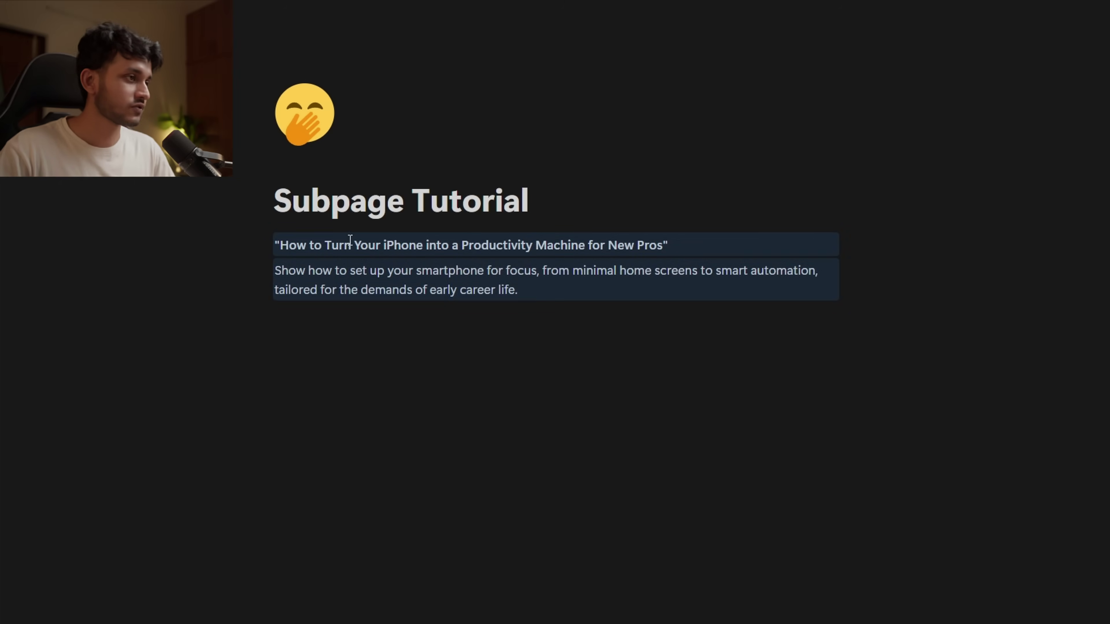
{"action": "key", "text": "ctrl+d"}
- Add the comment "very bad writing" to the first "How to Turn Your iPhone into a Productivity Machine for New Pros" title line
{"action": "triple_click", "coordinate": [359, 315]}
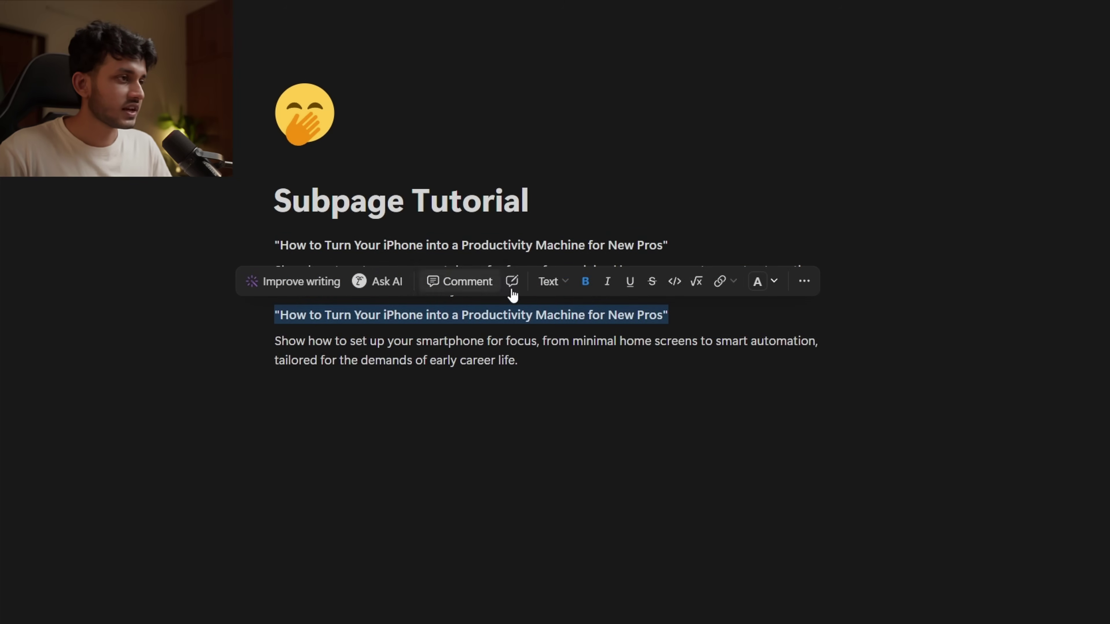
{"action": "left_click_drag", "start_coordinate": [852, 245], "coordinate": [277, 248]}
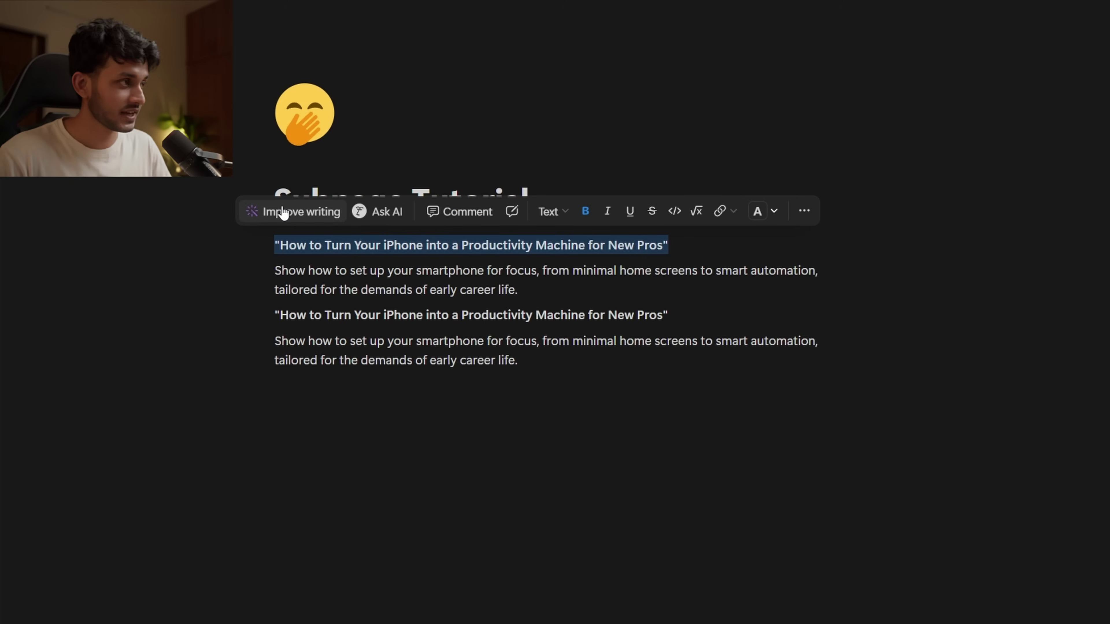
{"action": "left_click", "coordinate": [465, 212]}
{"action": "type", "text": "very bad writing"}
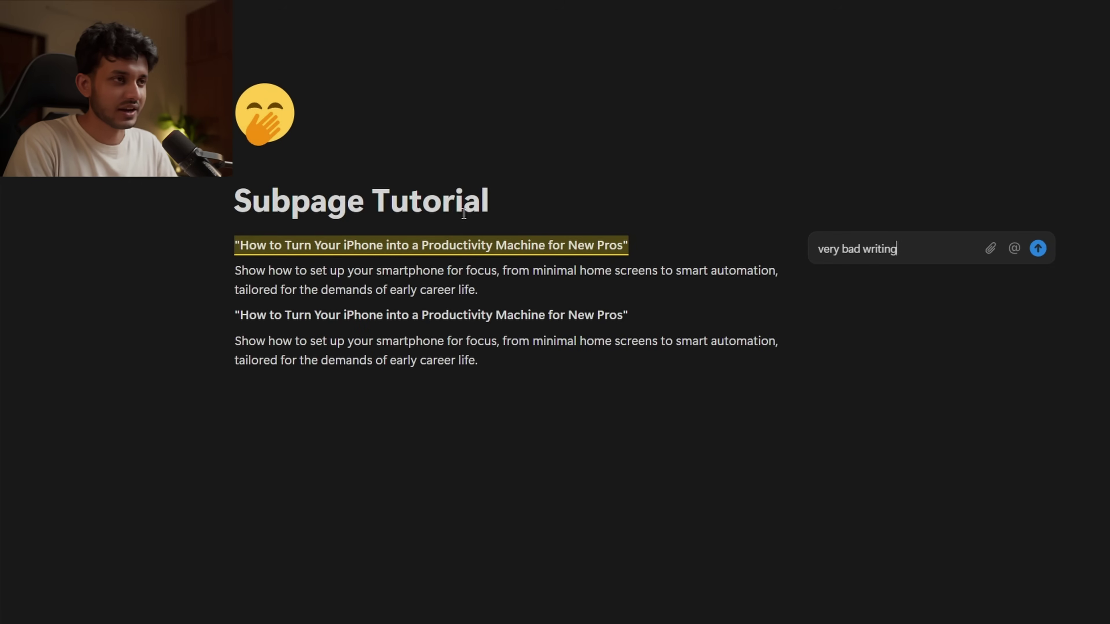
{"action": "key", "text": "Return"}
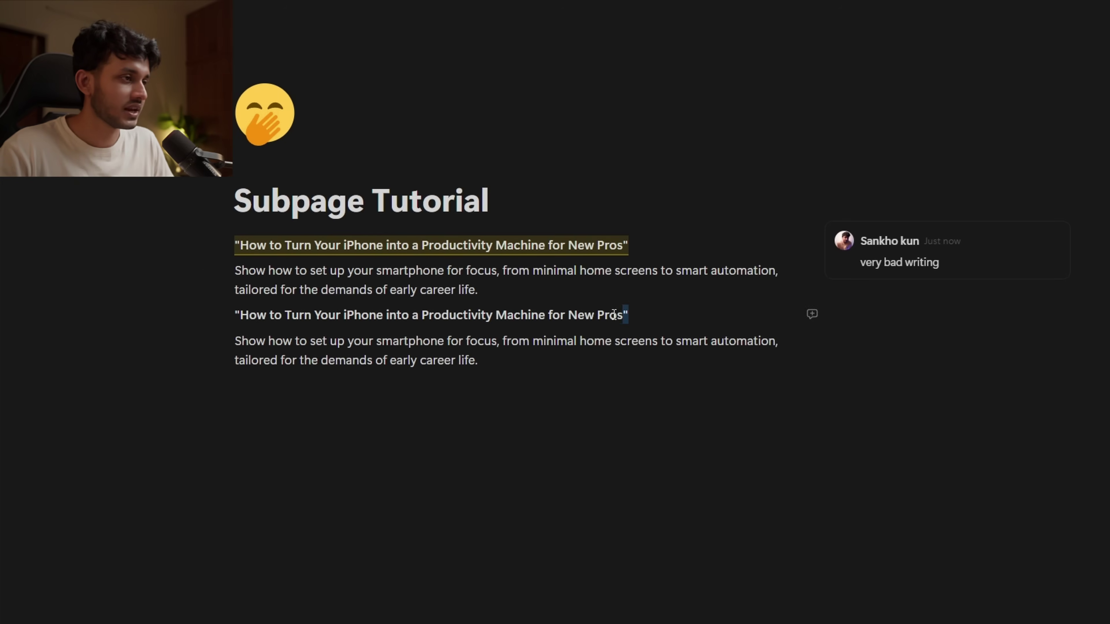
- Add the comment "write a better title" to the second "How to Turn Your iPhone into a Productivity Machine for New Pros" title line
{"action": "left_click_drag", "start_coordinate": [632, 314], "coordinate": [233, 315]}
{"action": "left_click", "coordinate": [445, 279]}
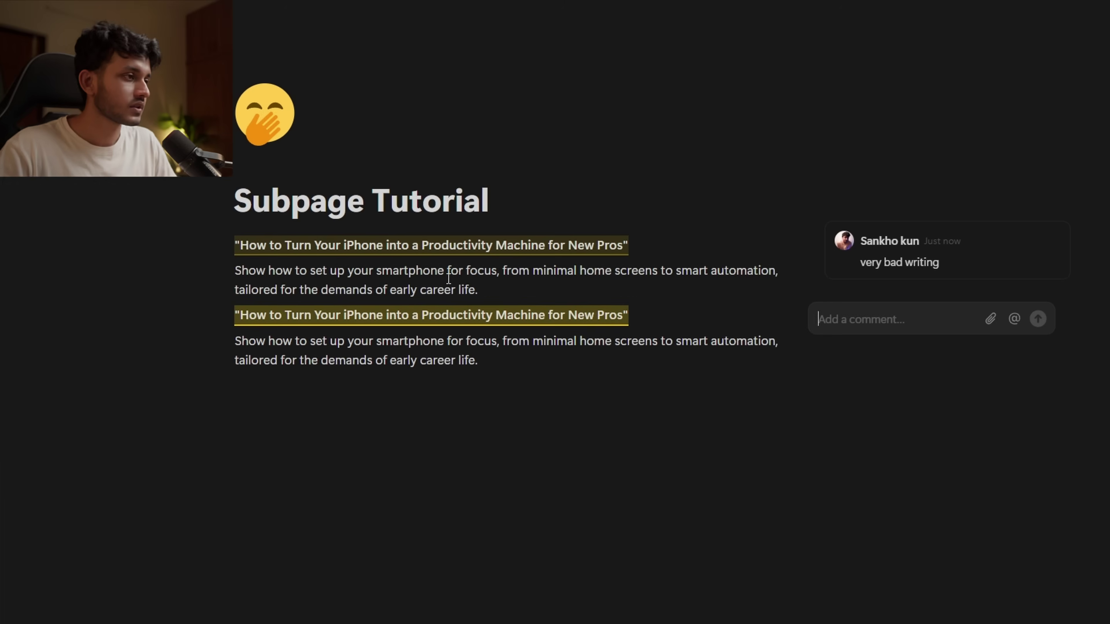
{"action": "type", "text": "write a bet"}
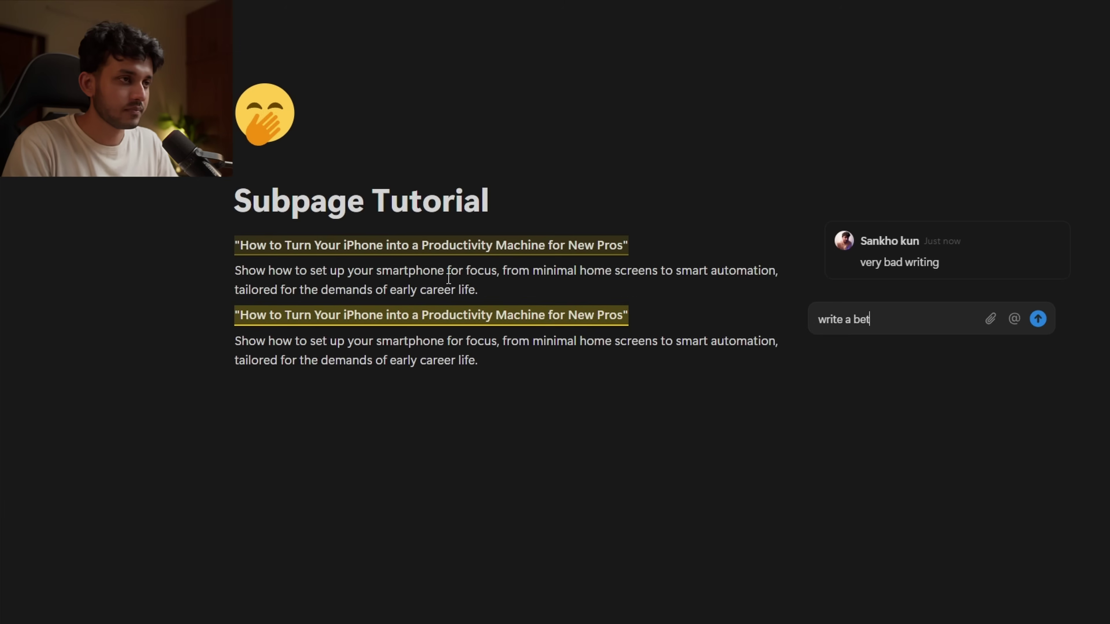
{"action": "type", "text": "ter title"}
{"action": "key", "text": "Return"}
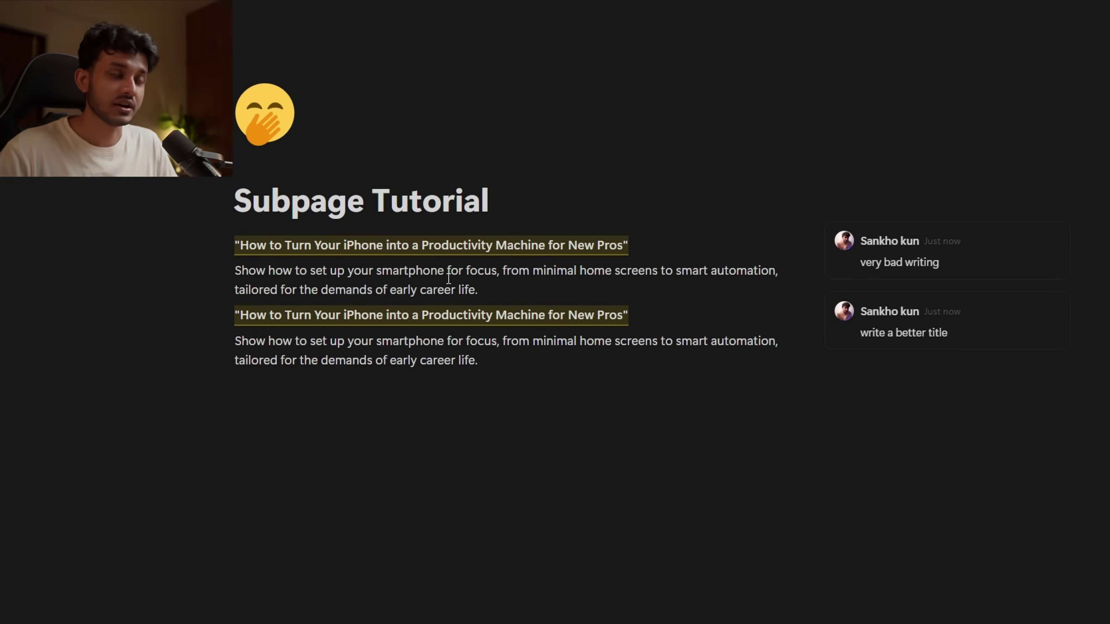
- Examine the formatting and Turn into options available for selected text in the first description paragraph
{"action": "left_click_drag", "start_coordinate": [235, 271], "coordinate": [493, 280]}
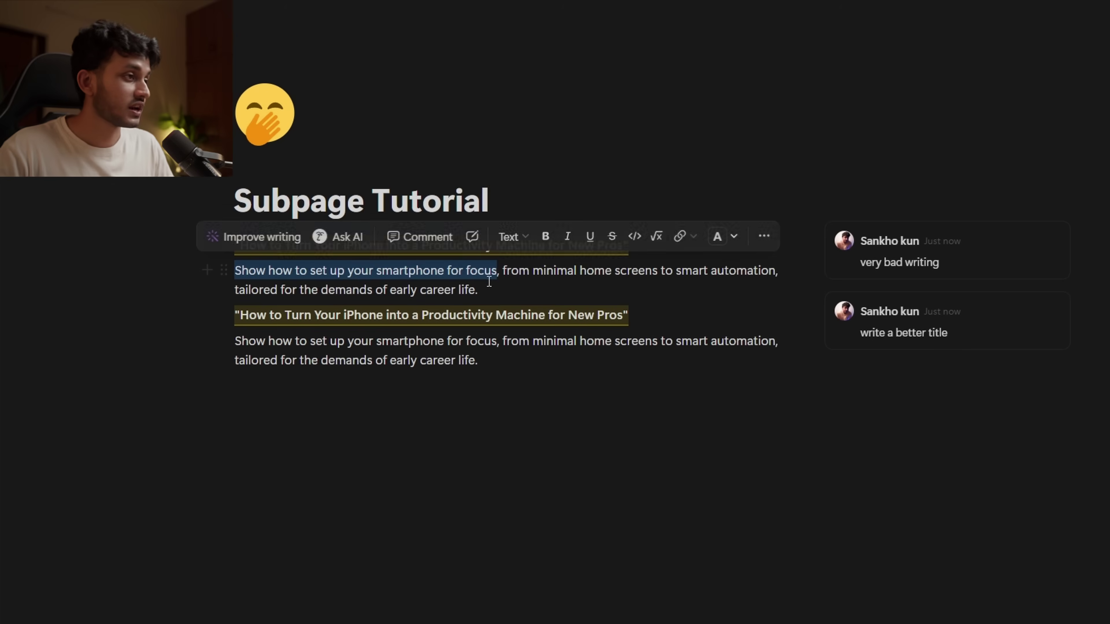
{"action": "left_click", "coordinate": [517, 238]}
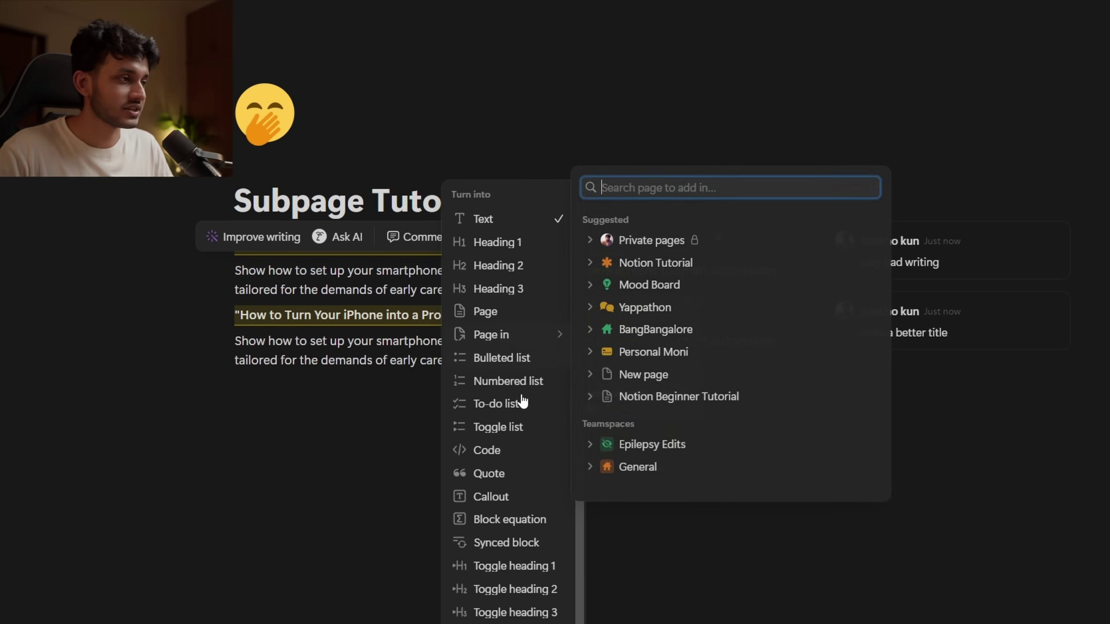
{"action": "left_click", "coordinate": [619, 203]}
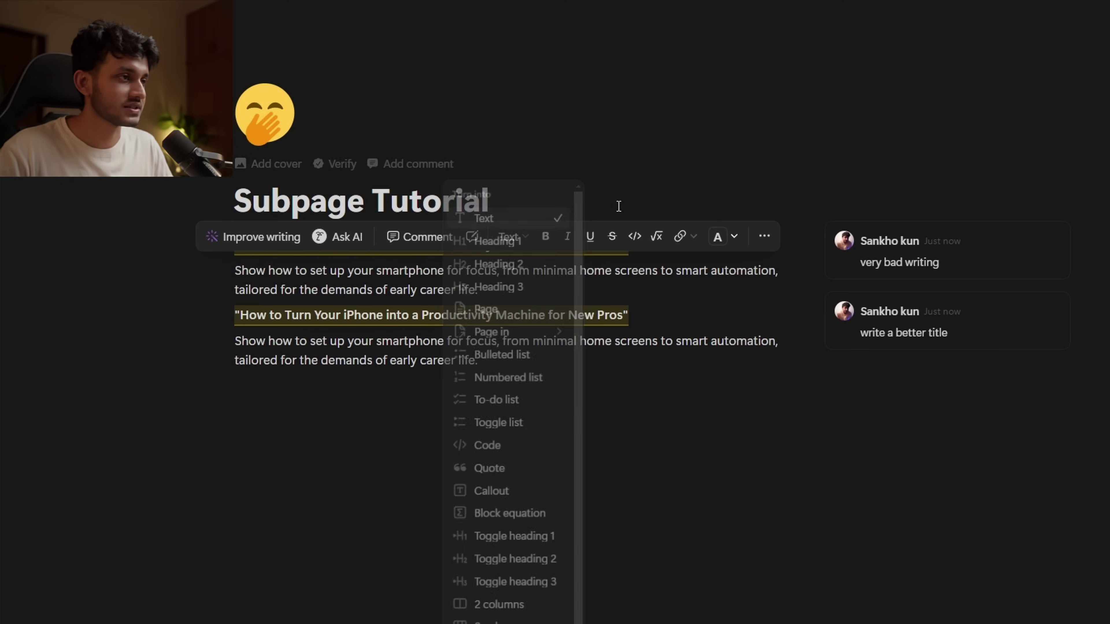
{"action": "left_click_drag", "start_coordinate": [382, 271], "coordinate": [491, 272]}
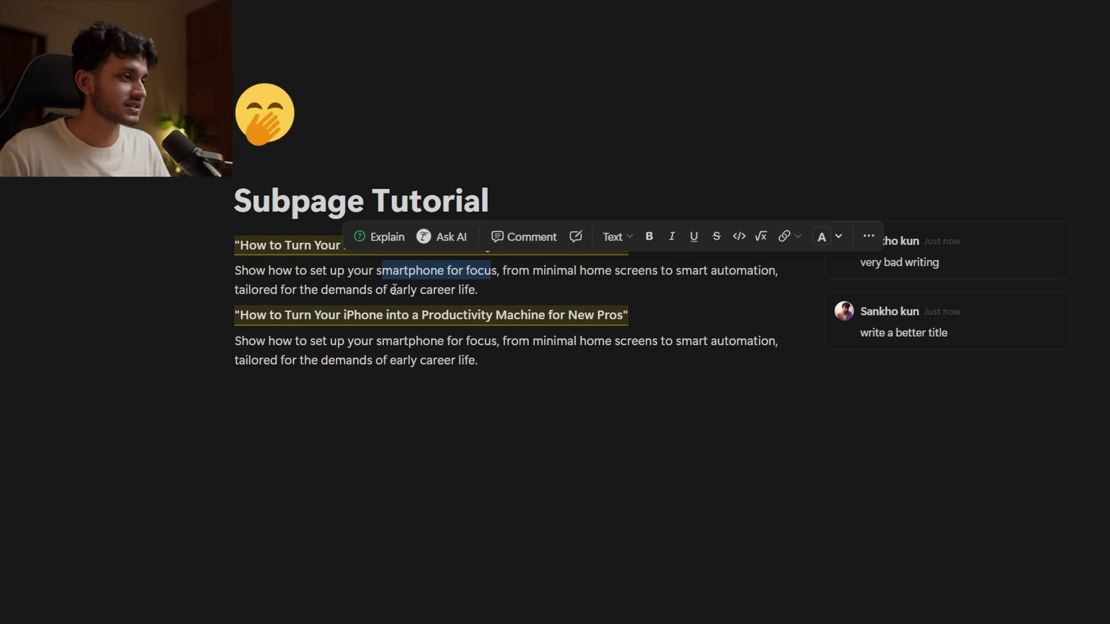
- Undo the comments on both title lines
{"action": "left_click", "coordinate": [496, 283]}
{"action": "key", "text": "ctrl+z"}
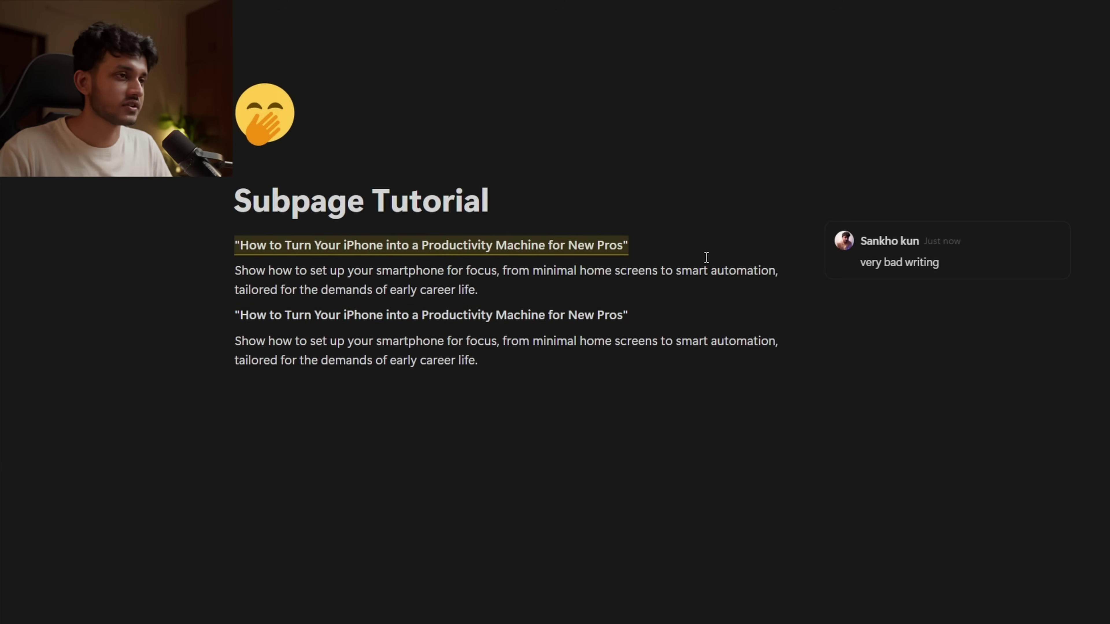
{"action": "key", "text": "ctrl+z"}
- Set the text color of the first title line to yellow
{"action": "left_click_drag", "start_coordinate": [671, 245], "coordinate": [278, 245]}
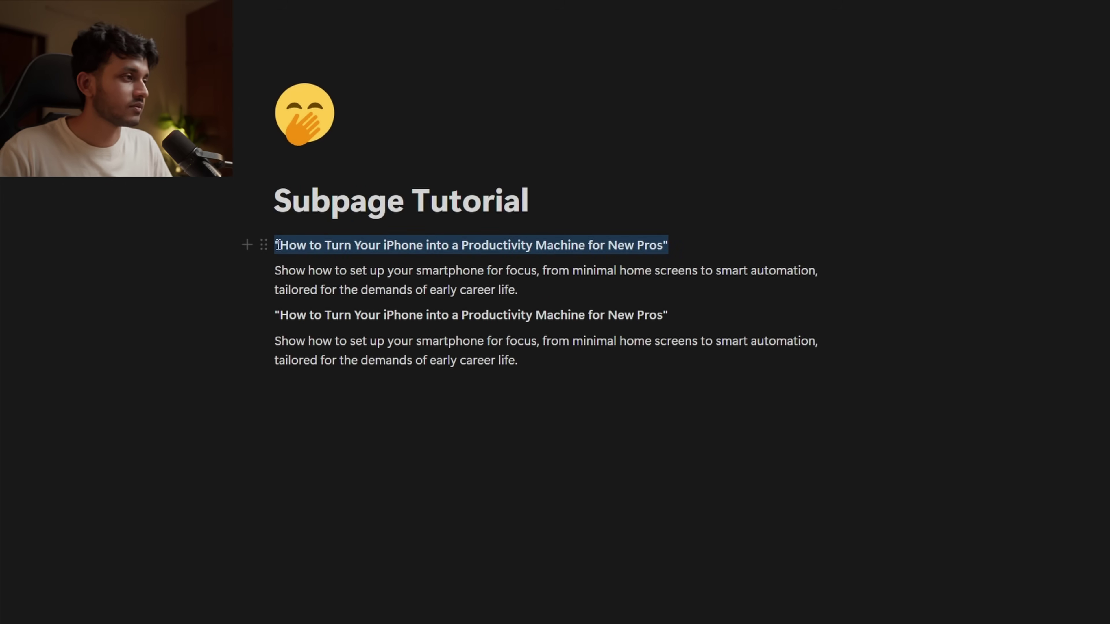
{"action": "left_click", "coordinate": [772, 216]}
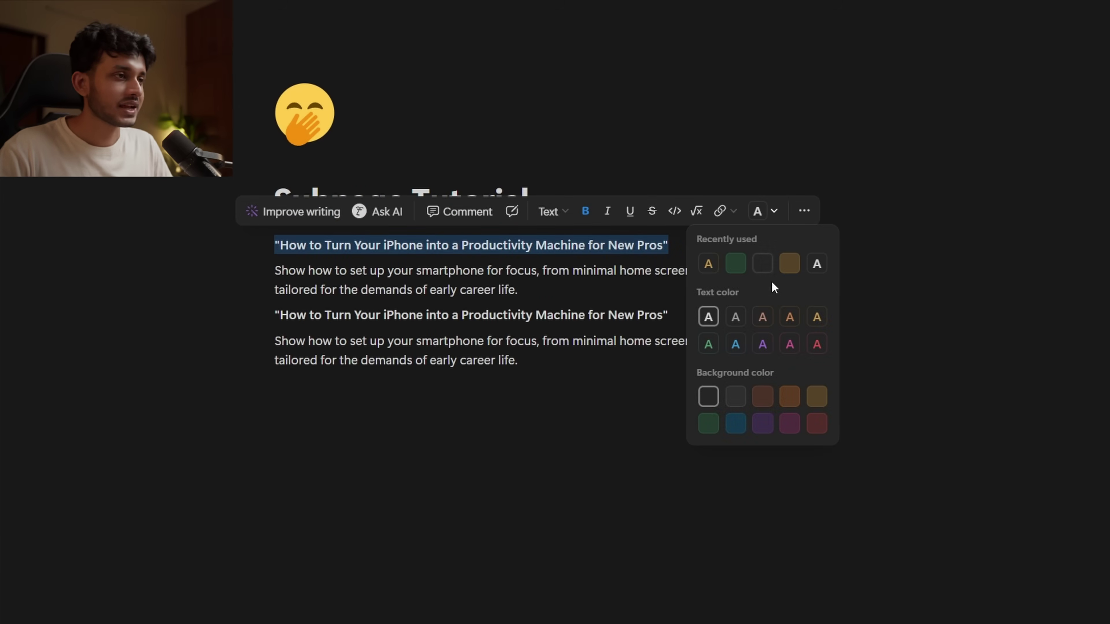
{"action": "left_click", "coordinate": [817, 319]}
{"action": "left_click", "coordinate": [671, 248]}
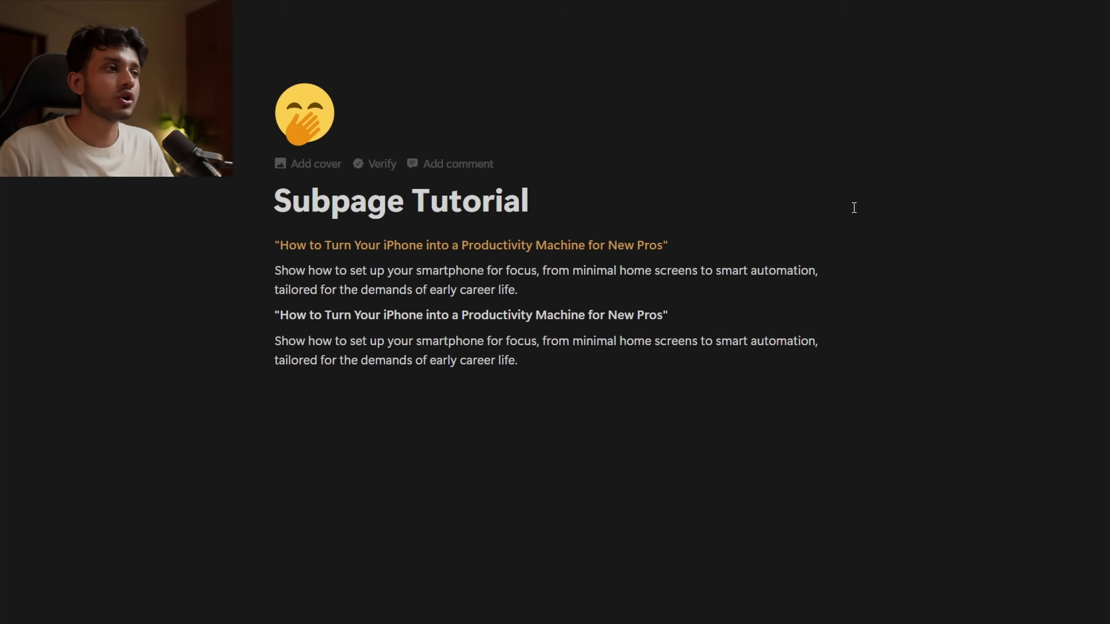
- Give the second title line a yellow background color
{"action": "left_click_drag", "start_coordinate": [669, 316], "coordinate": [273, 316]}
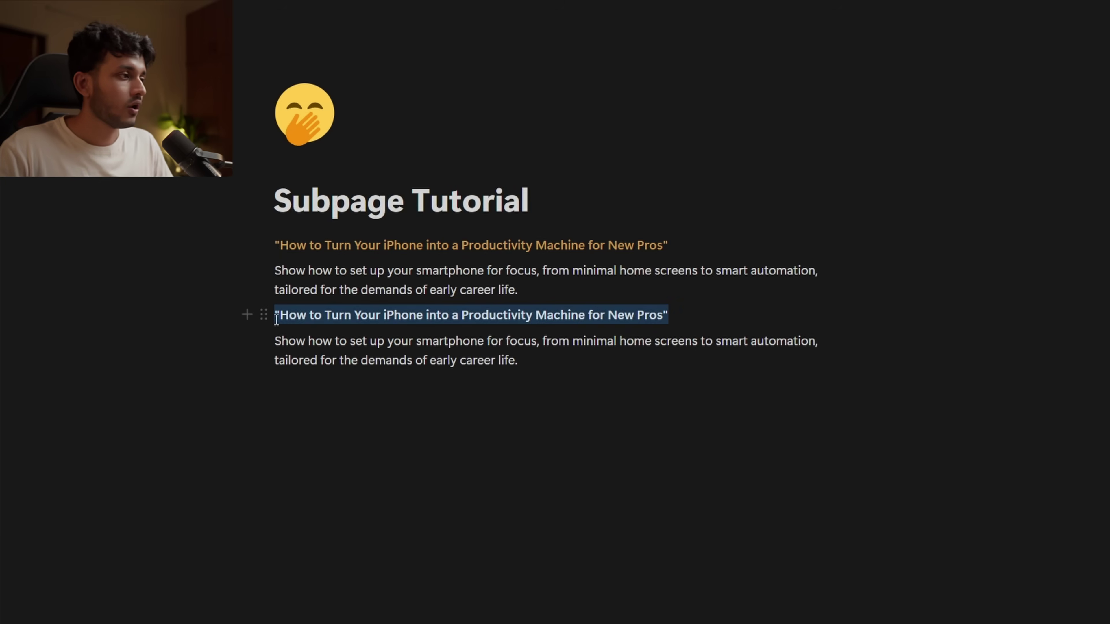
{"action": "left_click", "coordinate": [765, 286]}
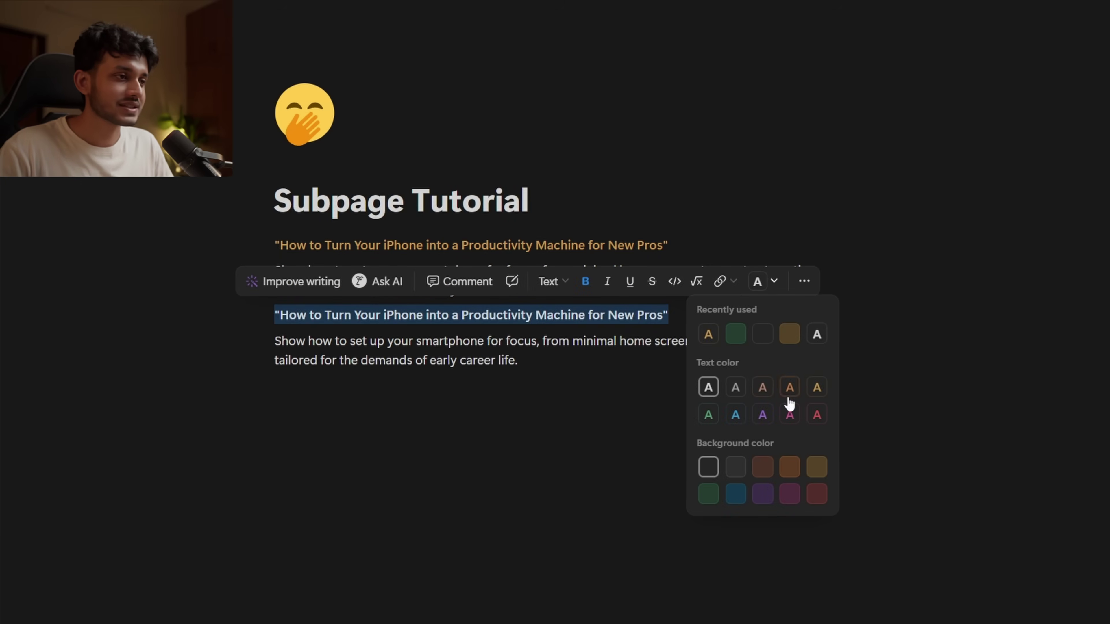
{"action": "left_click", "coordinate": [817, 467]}
{"action": "left_click", "coordinate": [675, 316]}
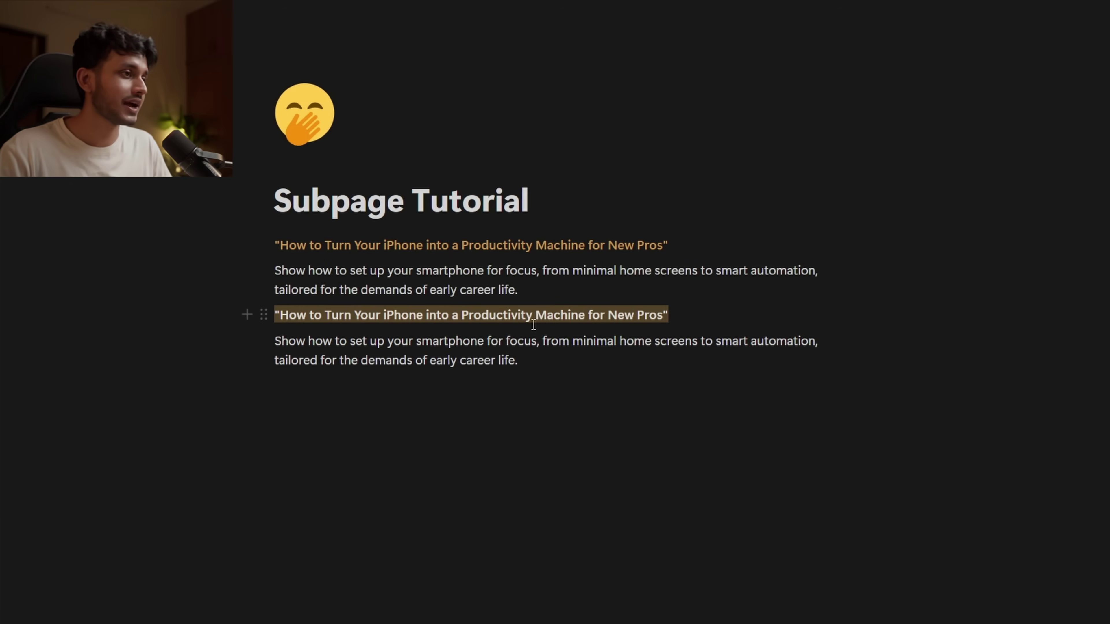
- Arrange the blocks in two columns, with the second title beside the first and each description under its own title
{"action": "left_click_drag", "start_coordinate": [264, 315], "coordinate": [842, 246]}
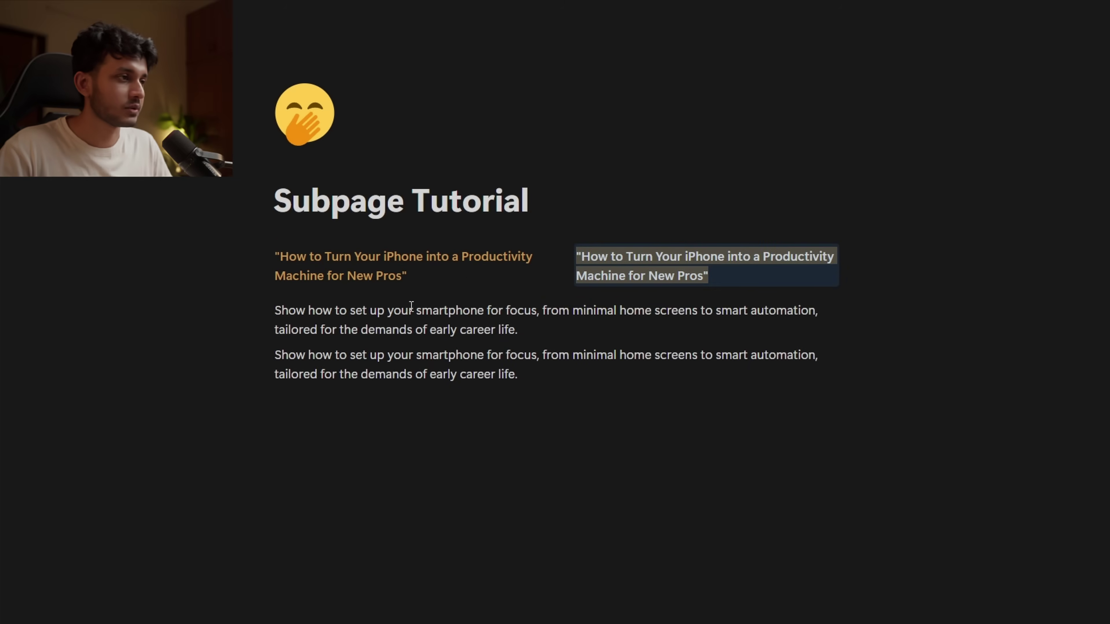
{"action": "mouse_move", "coordinate": [263, 310]}
{"action": "left_mouse_down"}
{"action": "mouse_move", "coordinate": [273, 290]}
{"action": "mouse_move", "coordinate": [282, 313]}
{"action": "left_mouse_up"}
{"action": "left_click_drag", "start_coordinate": [264, 393], "coordinate": [579, 294]}
{"action": "left_click", "coordinate": [668, 359]}
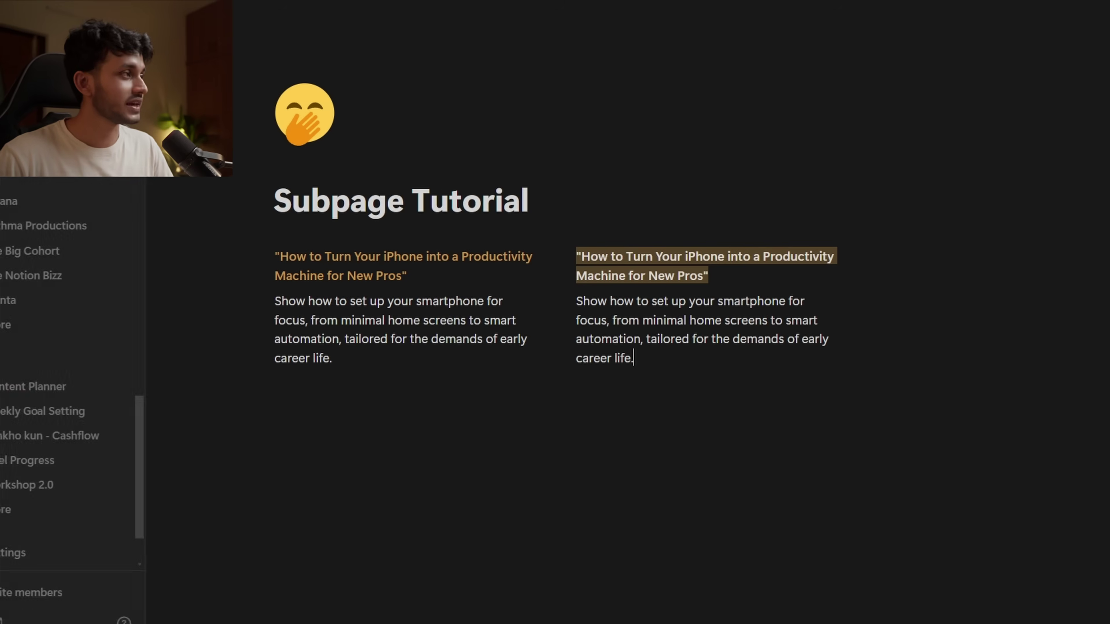
- Return to the Notion Tutorial page and look through its page options, such as font, small text and full width
{"action": "key", "text": "ctrl+["}
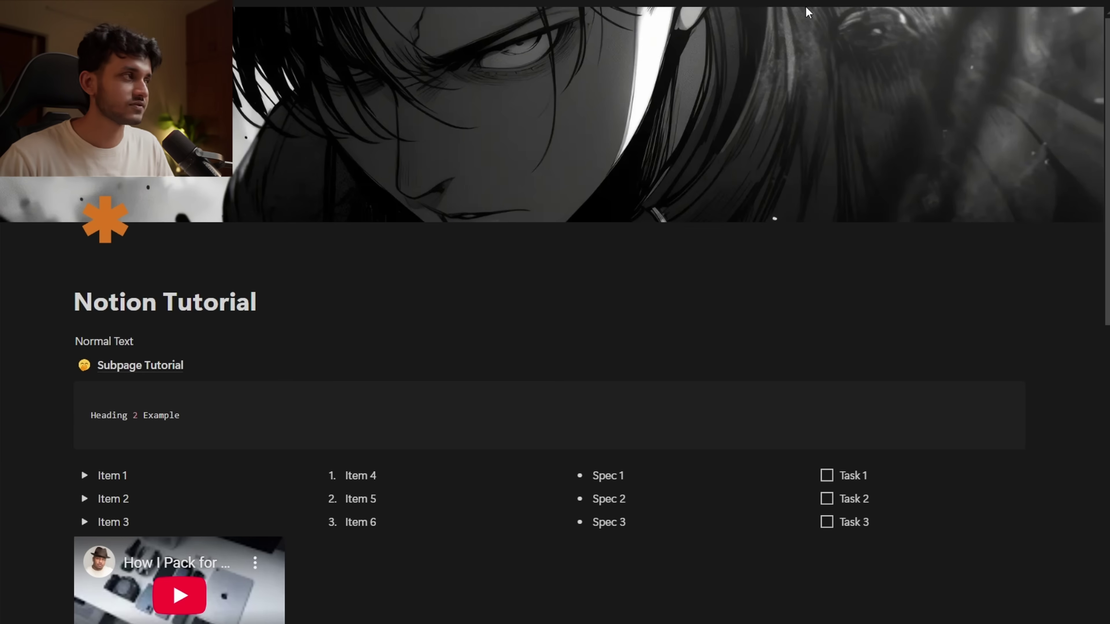
{"action": "mouse_move", "coordinate": [13, 8]}
{"action": "scroll", "coordinate": [42, 248], "scroll_direction": "up", "scroll_amount": 10}
{"action": "scroll", "coordinate": [40, 255], "scroll_direction": "down", "scroll_amount": 4}
{"action": "scroll", "coordinate": [47, 243], "scroll_direction": "up", "scroll_amount": 8}
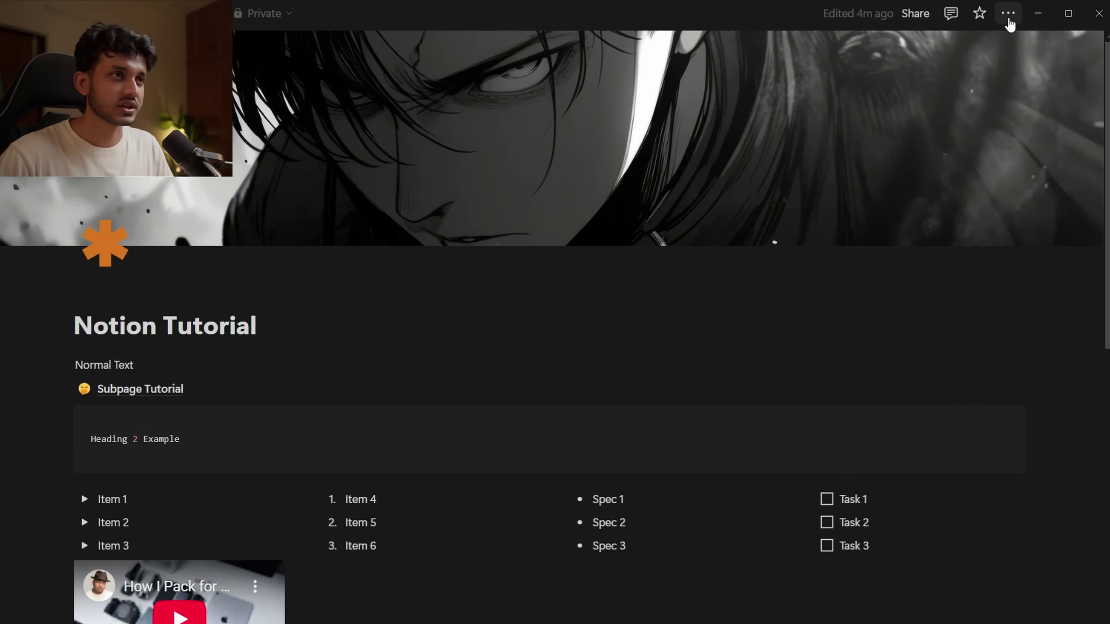
{"action": "left_click", "coordinate": [1009, 14]}
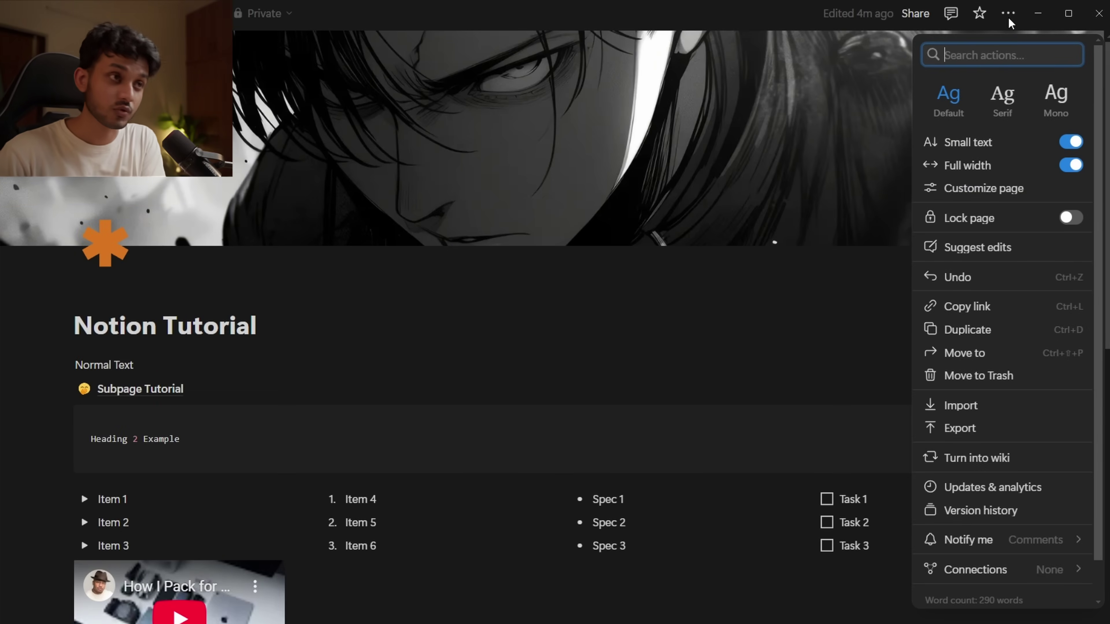
{"action": "left_click", "coordinate": [814, 250]}
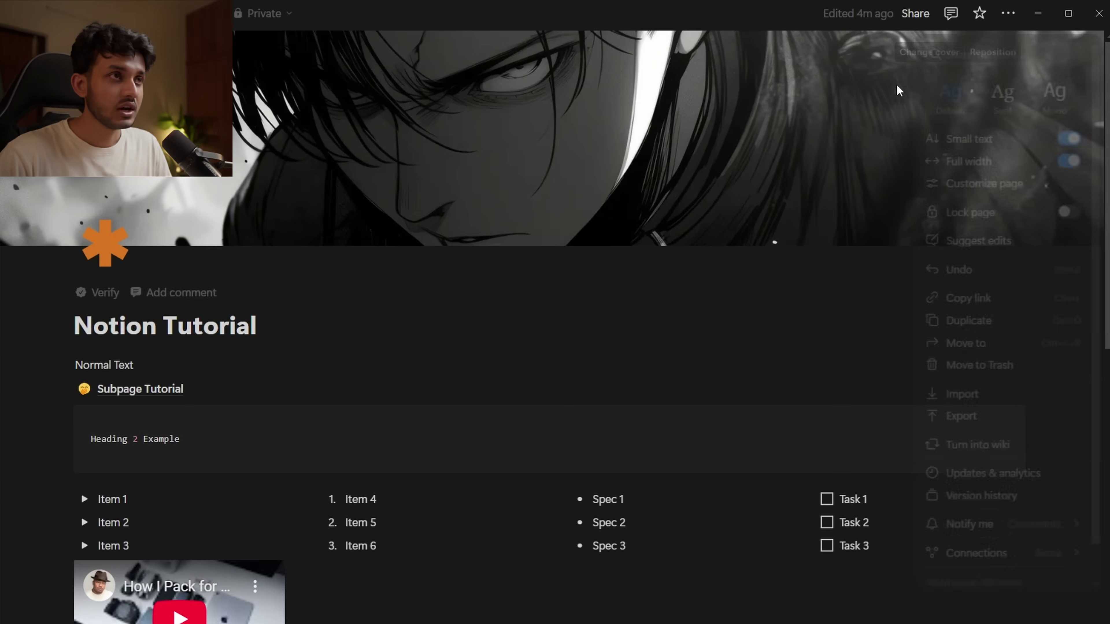
- Publish the Notion Tutorial page to the web and unpublish it again
{"action": "left_click", "coordinate": [914, 18]}
{"action": "left_click", "coordinate": [815, 50]}
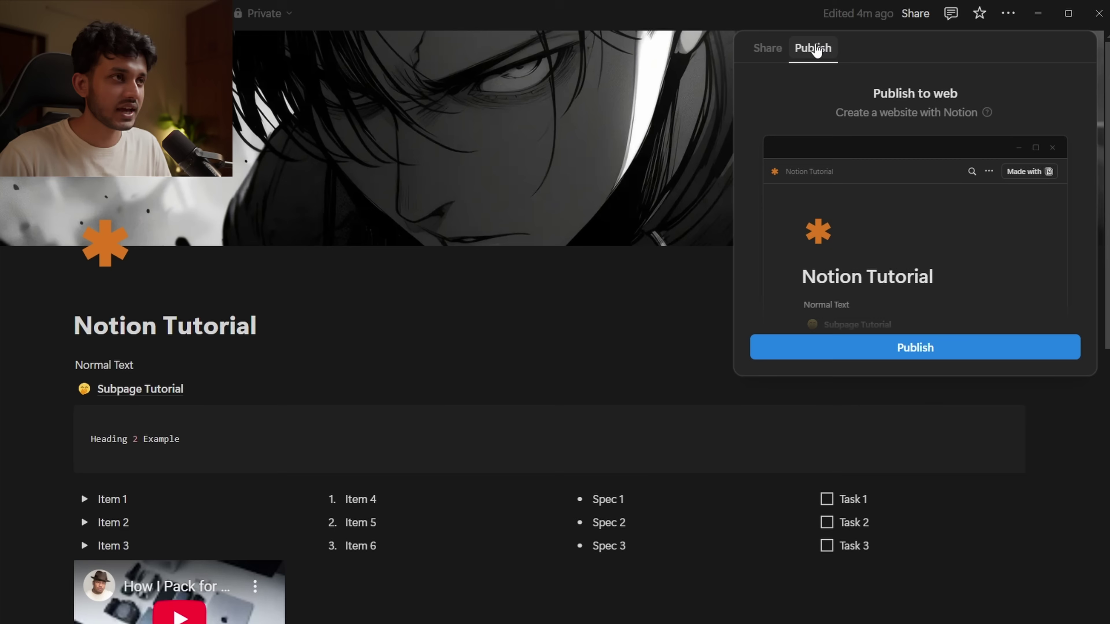
{"action": "left_click", "coordinate": [872, 348]}
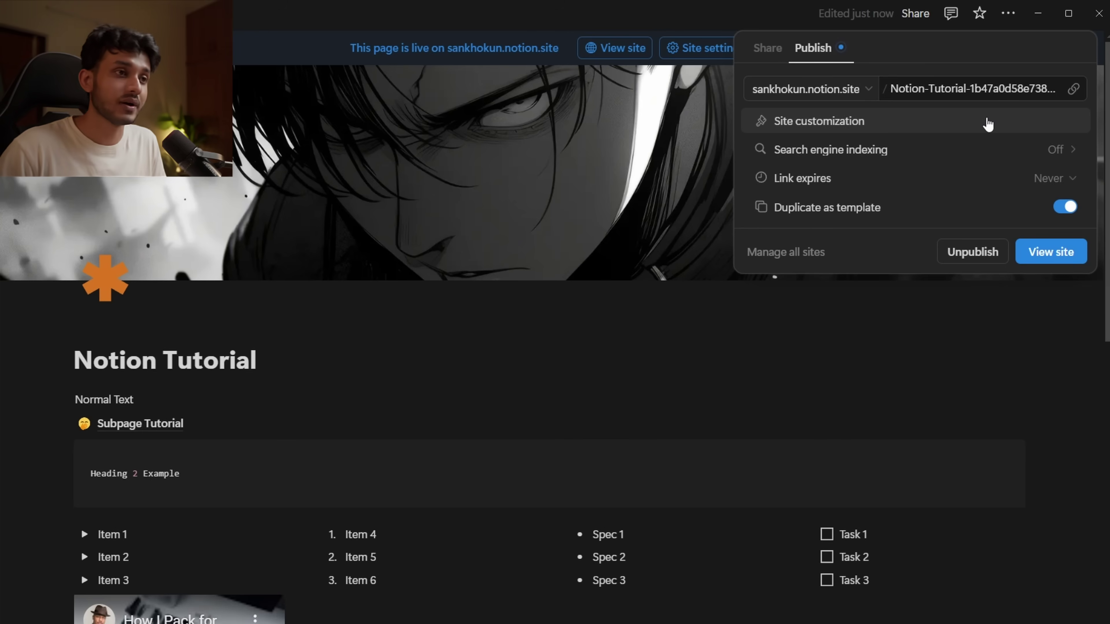
{"action": "left_click", "coordinate": [972, 258]}
- Select the first suggested person as an invitee, review the access levels, and leave the sharing settings without sending the invitation
{"action": "left_click", "coordinate": [767, 48]}
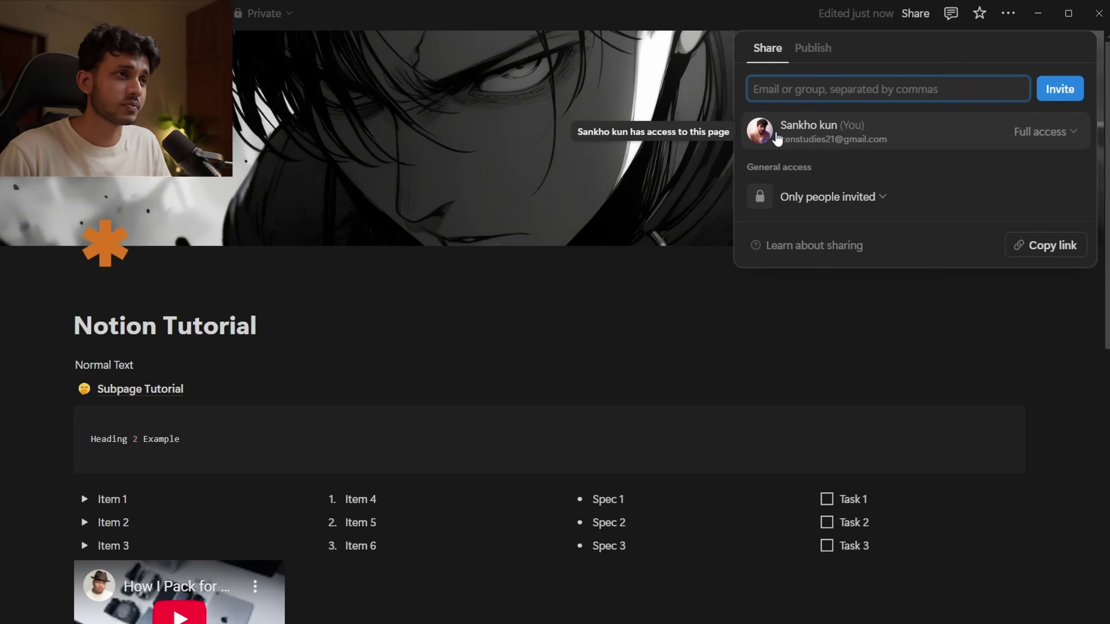
{"action": "left_click", "coordinate": [833, 90]}
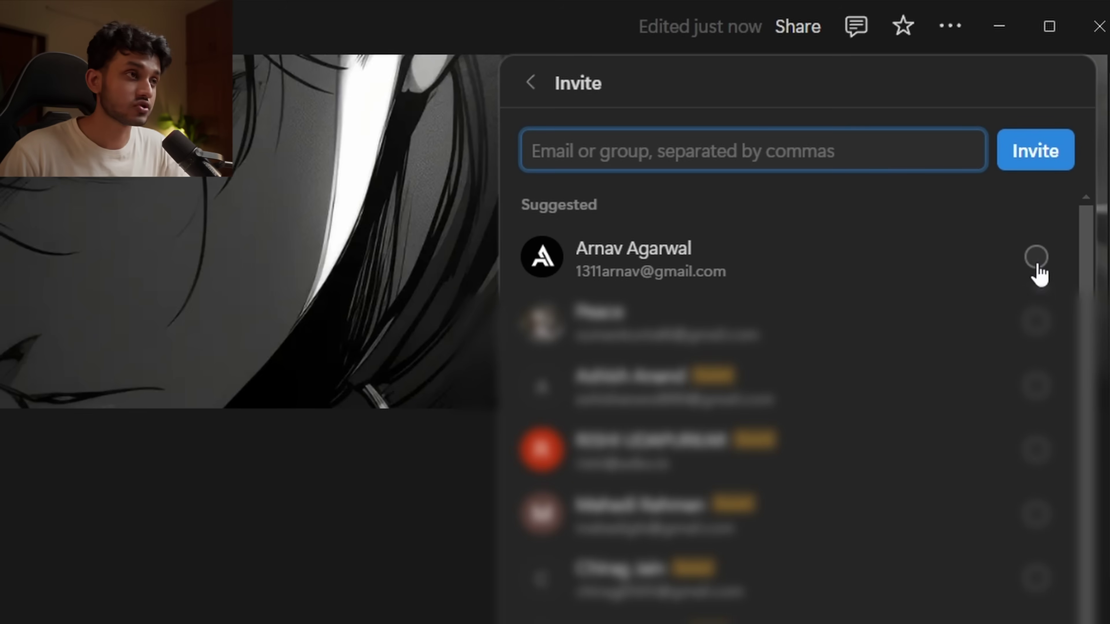
{"action": "left_click", "coordinate": [1037, 258]}
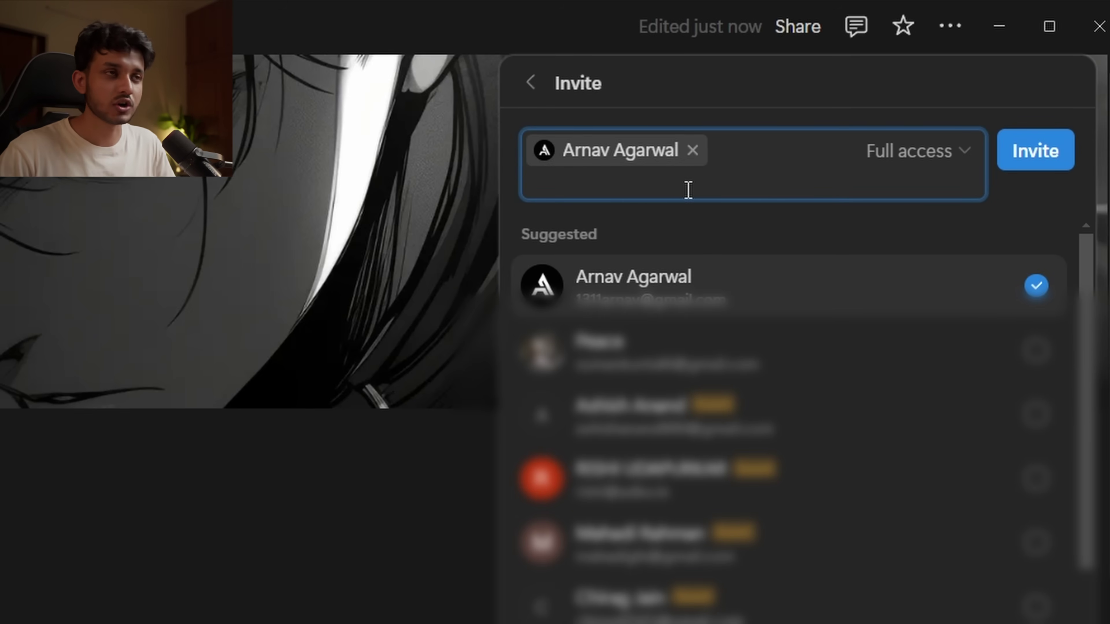
{"action": "left_click", "coordinate": [950, 155]}
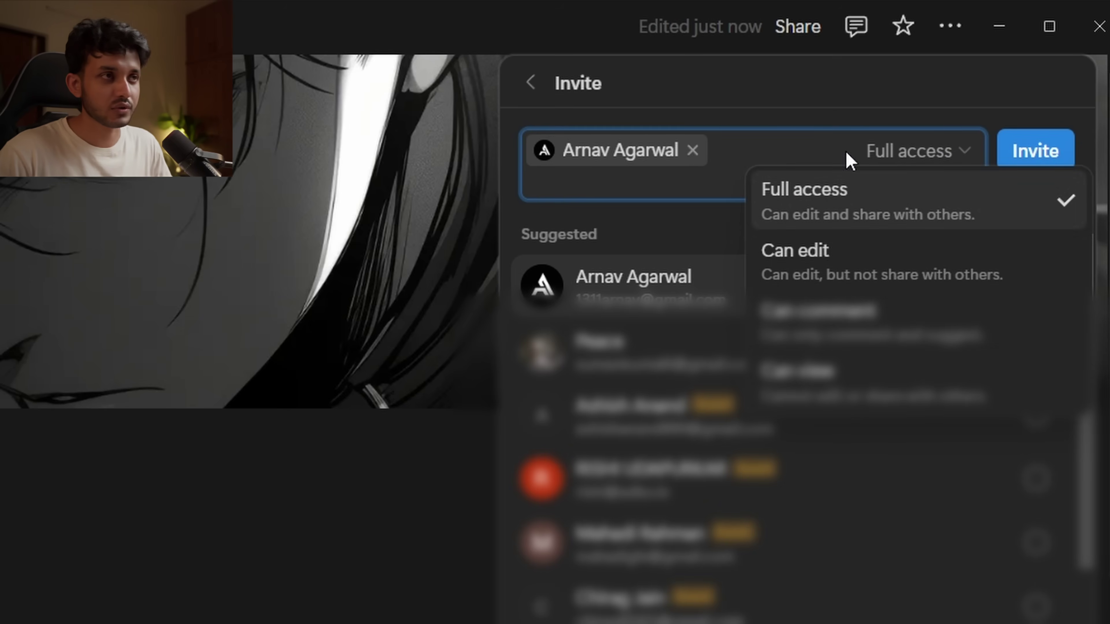
{"action": "left_click", "coordinate": [671, 237]}
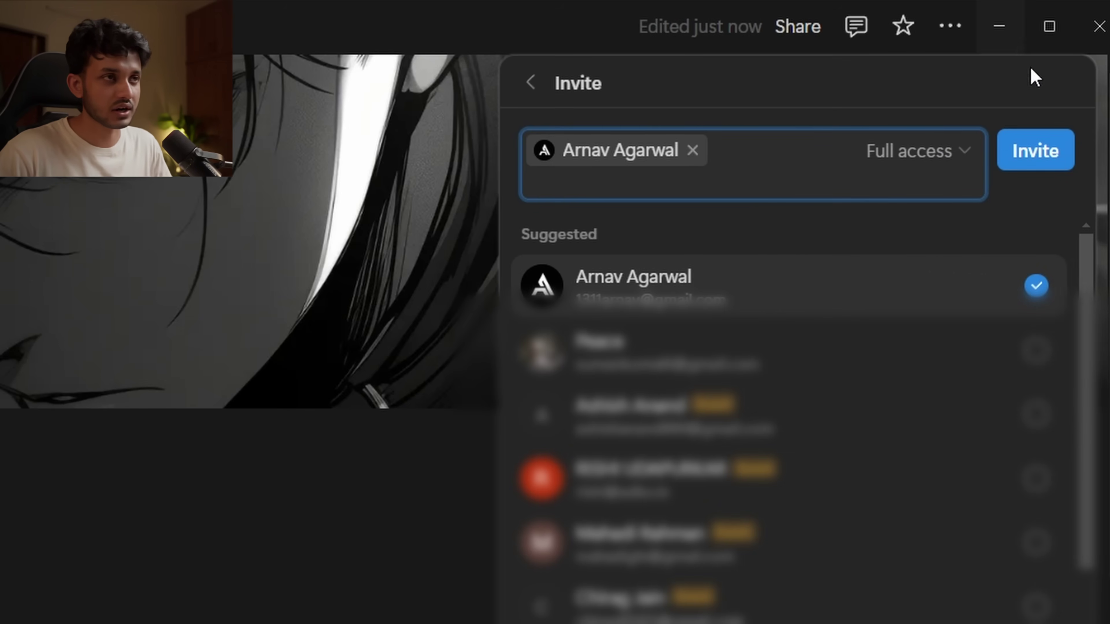
{"action": "left_click", "coordinate": [530, 83]}
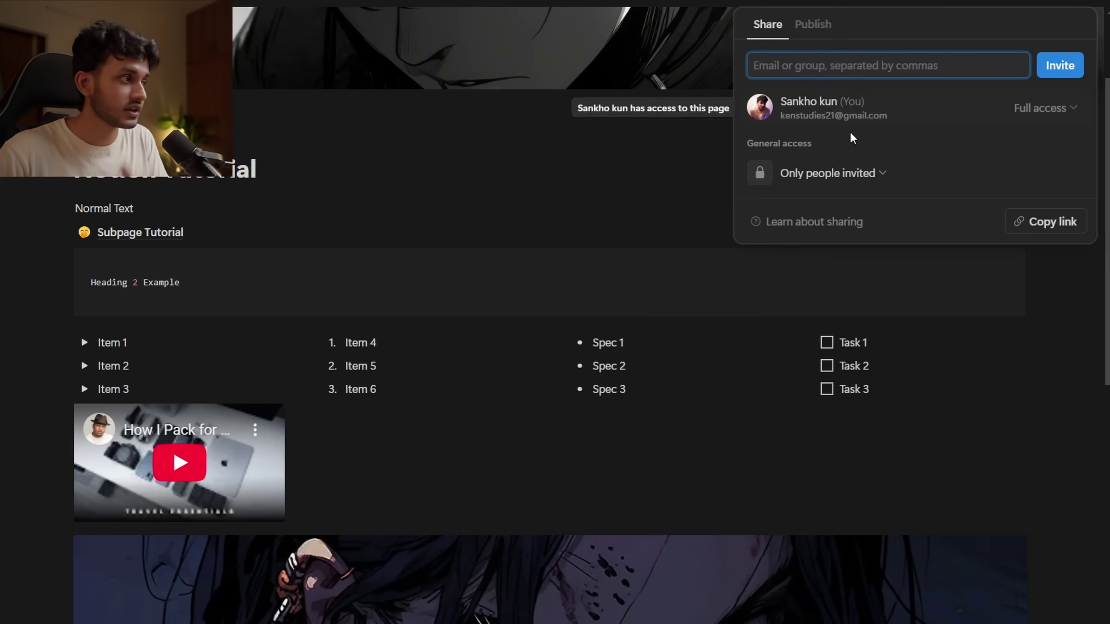
{"action": "left_click", "coordinate": [672, 206]}
- Open the favorited Content Brain page and examine its quick actions, linked sections, goals and weekly content calendar
{"action": "mouse_move", "coordinate": [670, 248]}
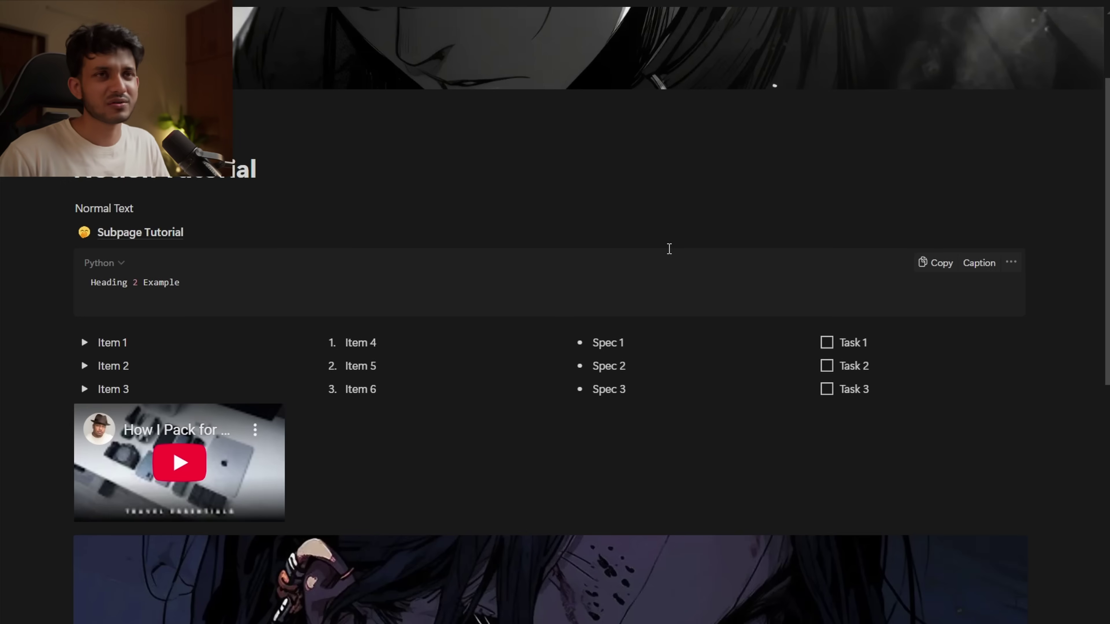
{"action": "mouse_move", "coordinate": [540, 285]}
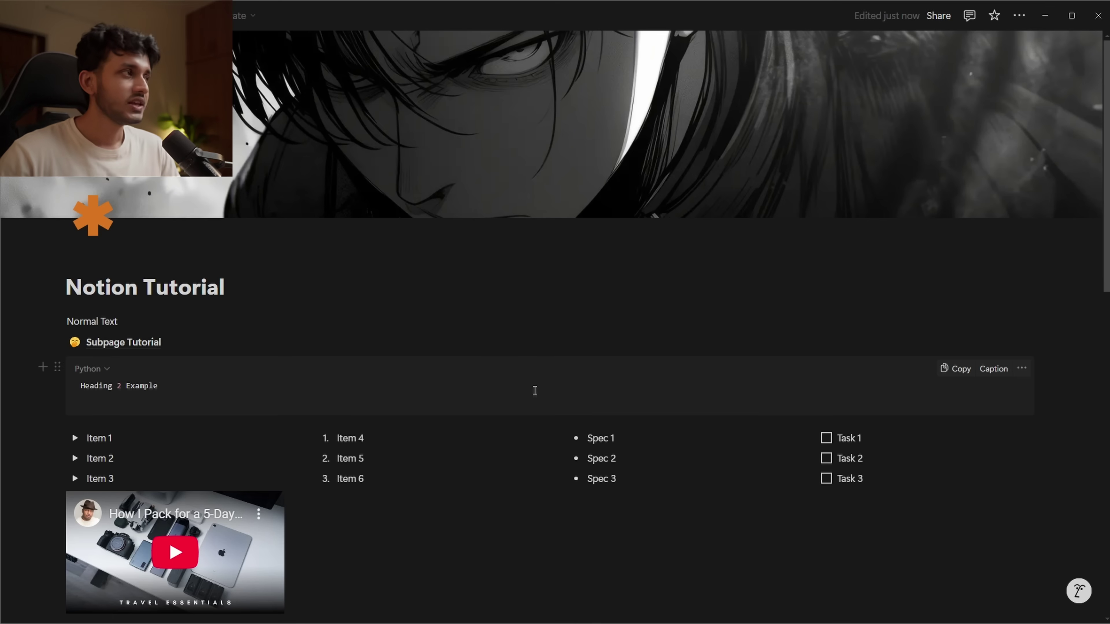
{"action": "mouse_move", "coordinate": [8, 262]}
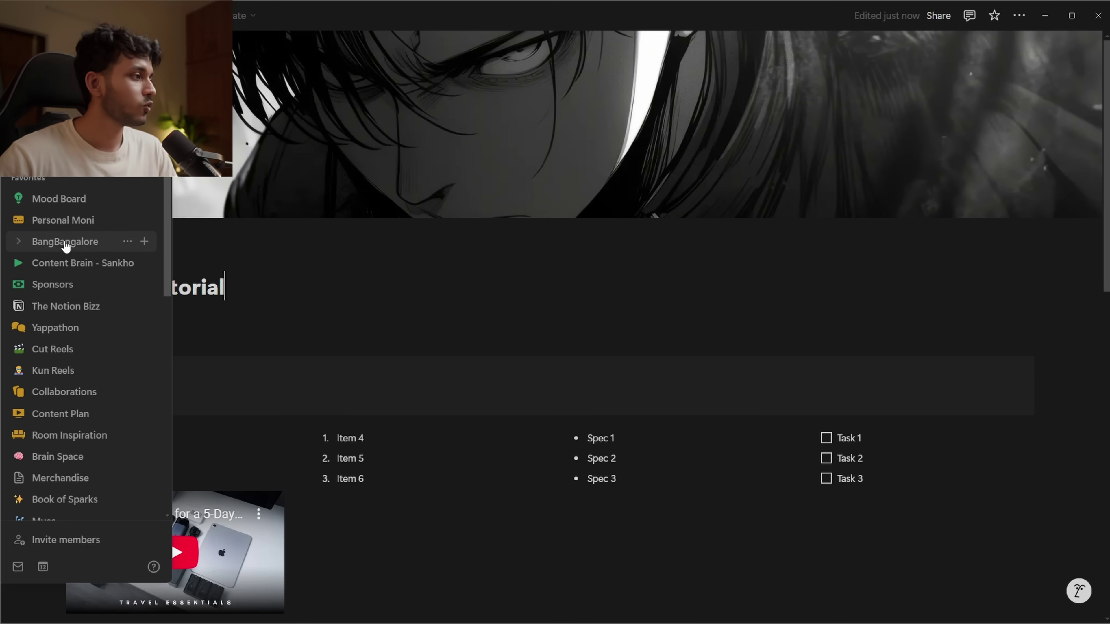
{"action": "left_click", "coordinate": [64, 265]}
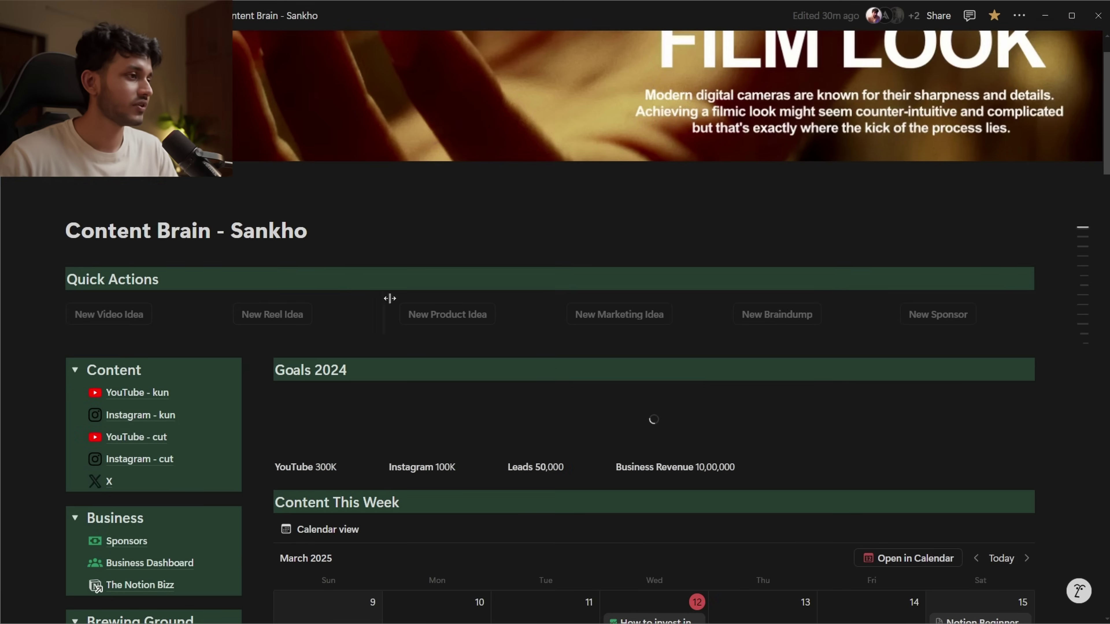
{"action": "scroll", "coordinate": [560, 337], "scroll_direction": "down", "scroll_amount": 2}
{"action": "scroll", "coordinate": [238, 298], "scroll_direction": "down", "scroll_amount": 3}
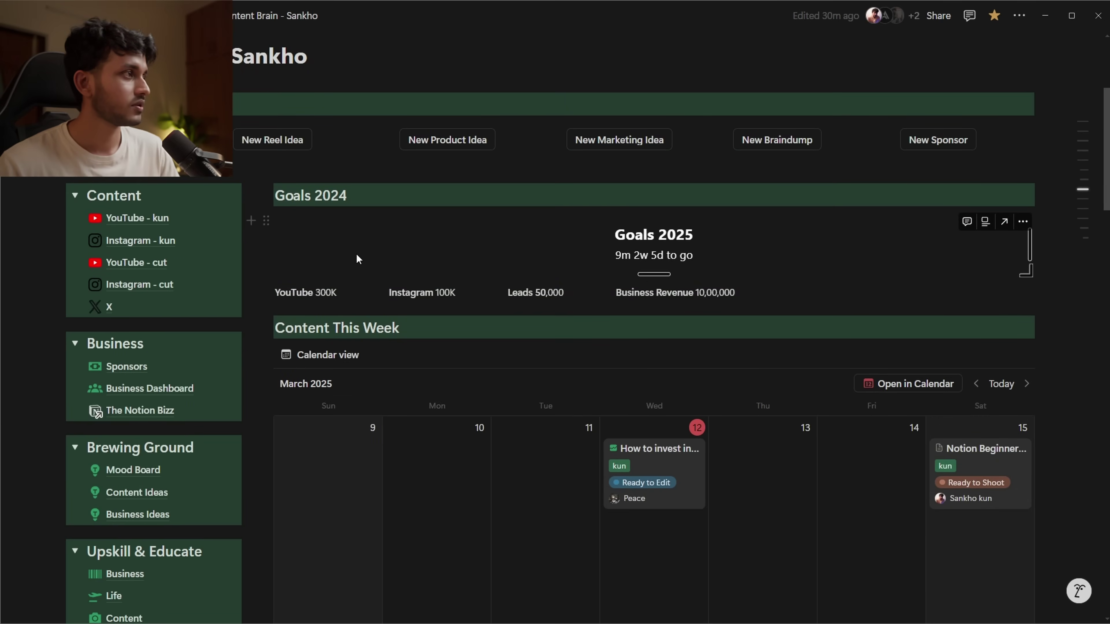
{"action": "scroll", "coordinate": [415, 244], "scroll_direction": "down", "scroll_amount": 10}
{"action": "scroll", "coordinate": [191, 354], "scroll_direction": "up", "scroll_amount": 8}
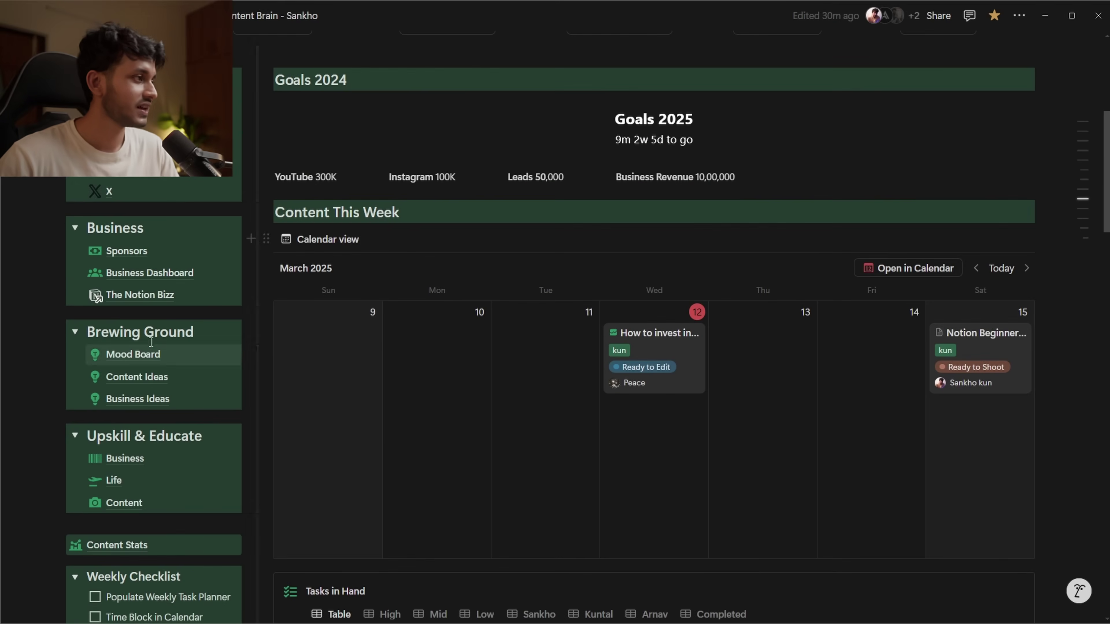